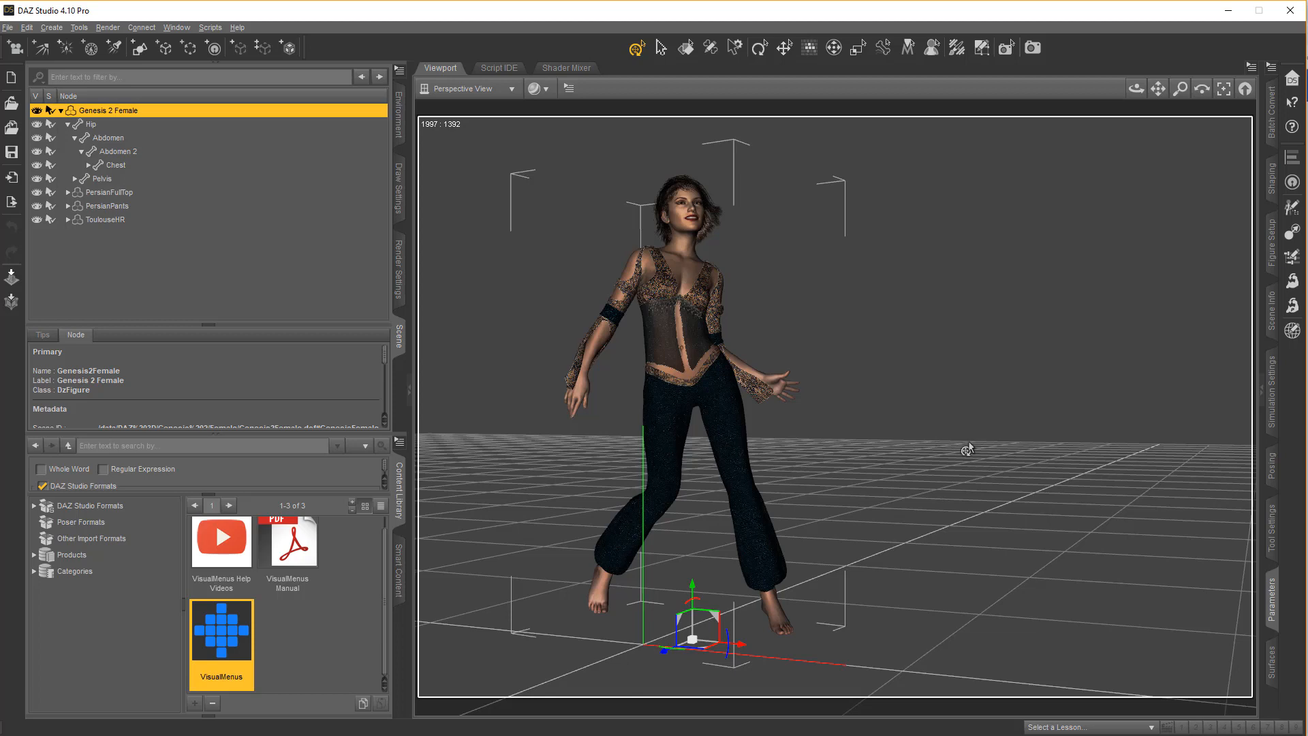
# Use the My Favorite Commands menu to run Zero Figure on Genesis 2 Female and apply the UV grid to all surfaces
pyautogui.hotkey('ctrl', 'f')
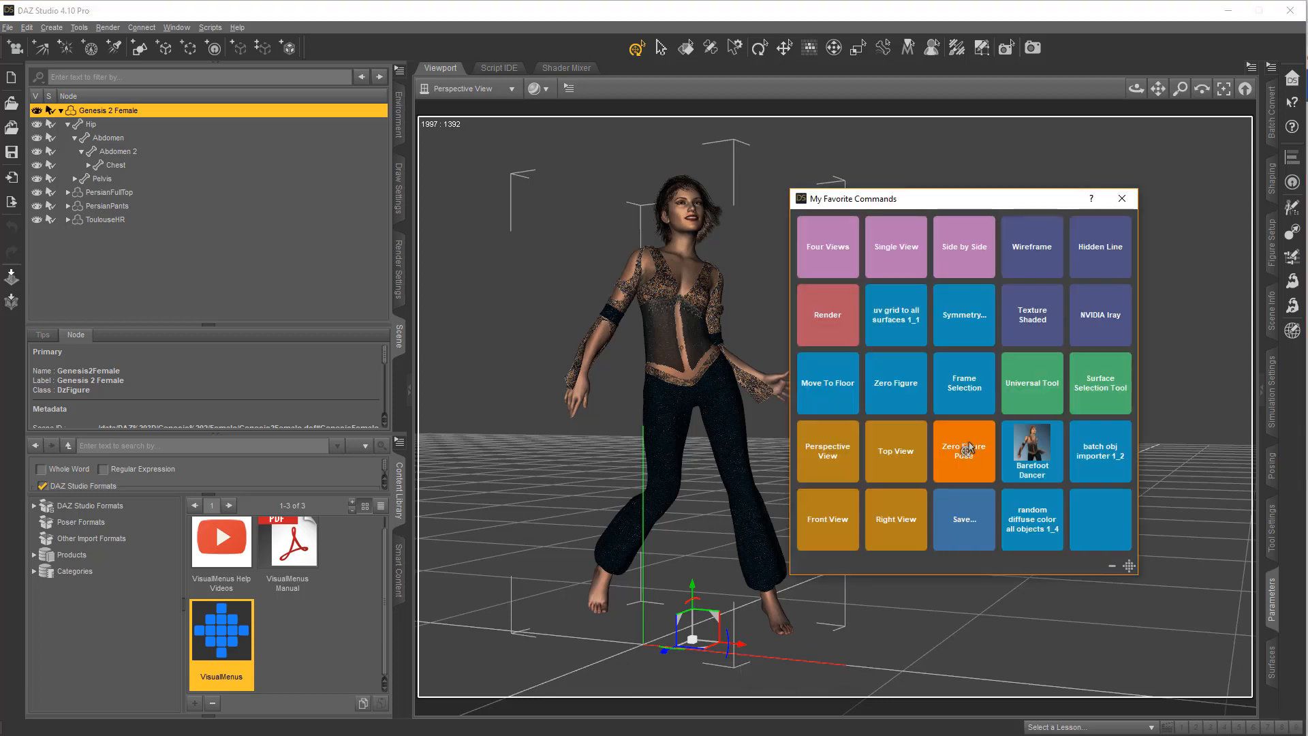
pyautogui.click(887, 395)
pyautogui.hotkey('ctrl', 'f')
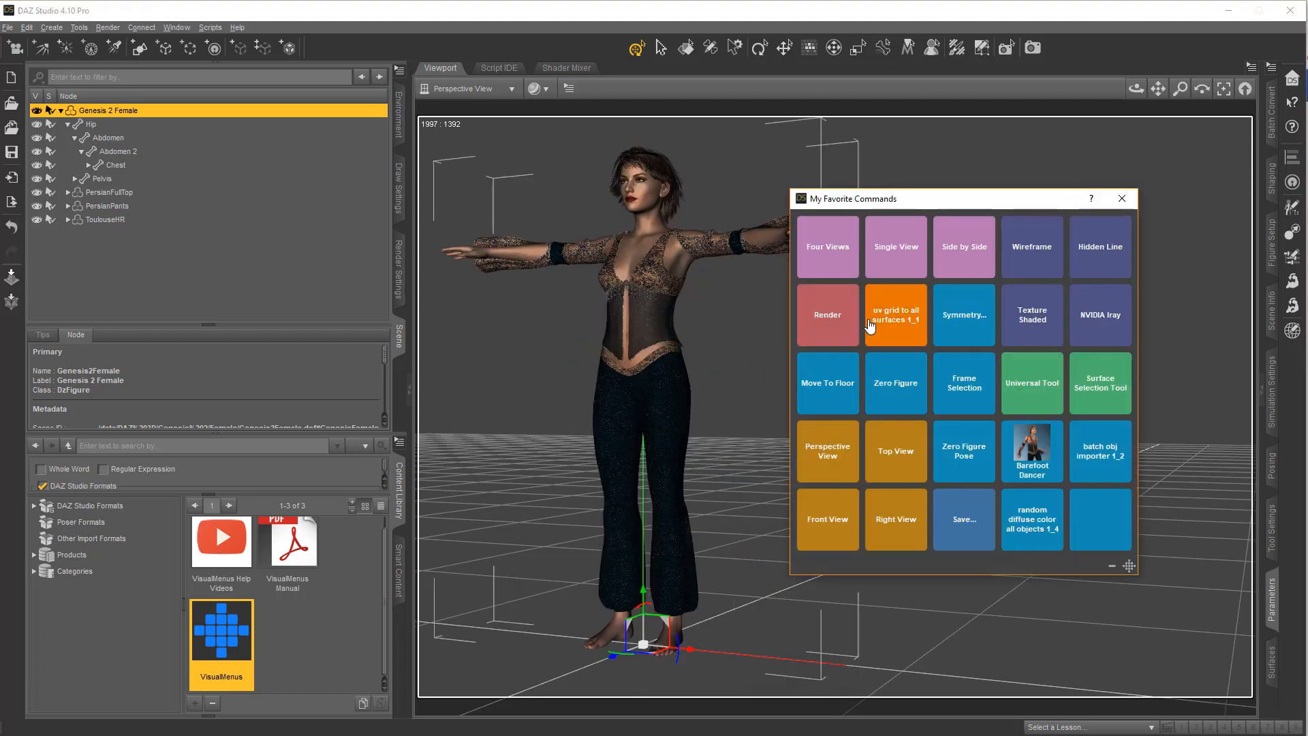
pyautogui.click(875, 321)
# Run the random diffuse color script on all objects and frame the selected figure from the My Favorite Commands menu
pyautogui.hotkey('ctrl', 'f')
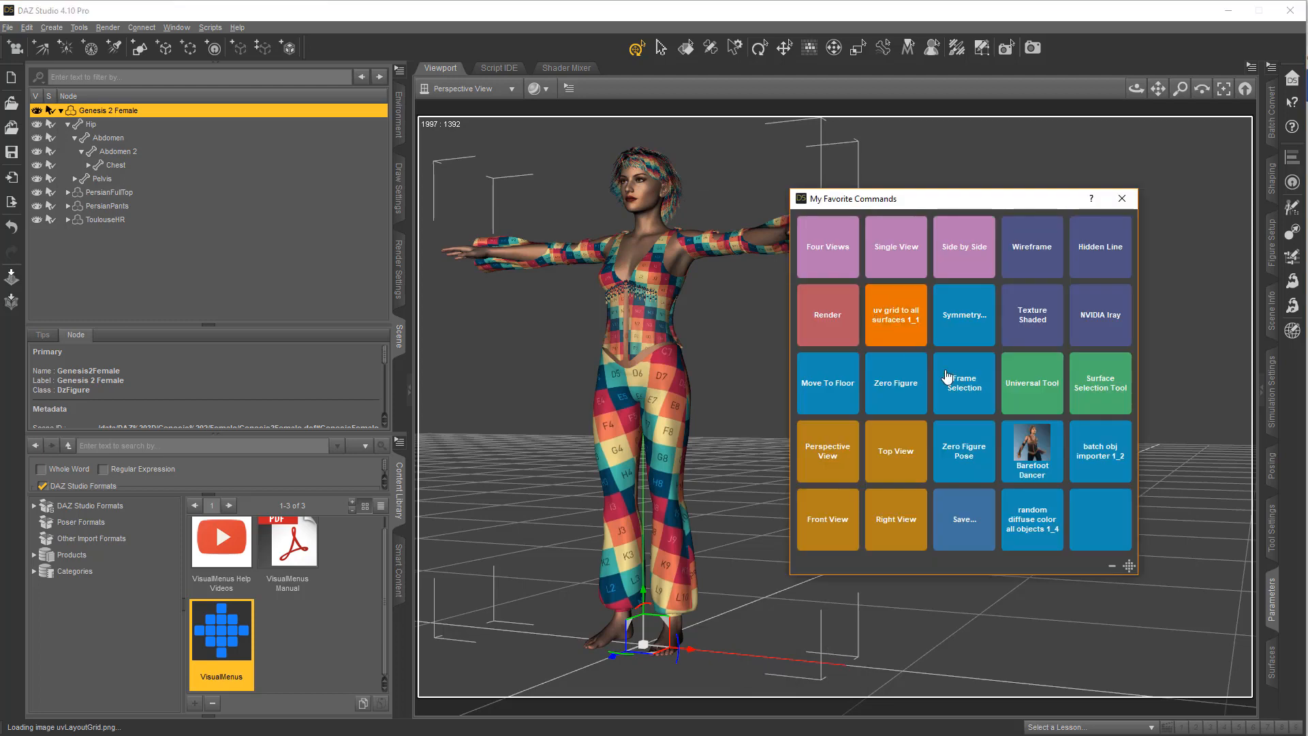
pyautogui.click(1042, 530)
pyautogui.hotkey('ctrl', 'f')
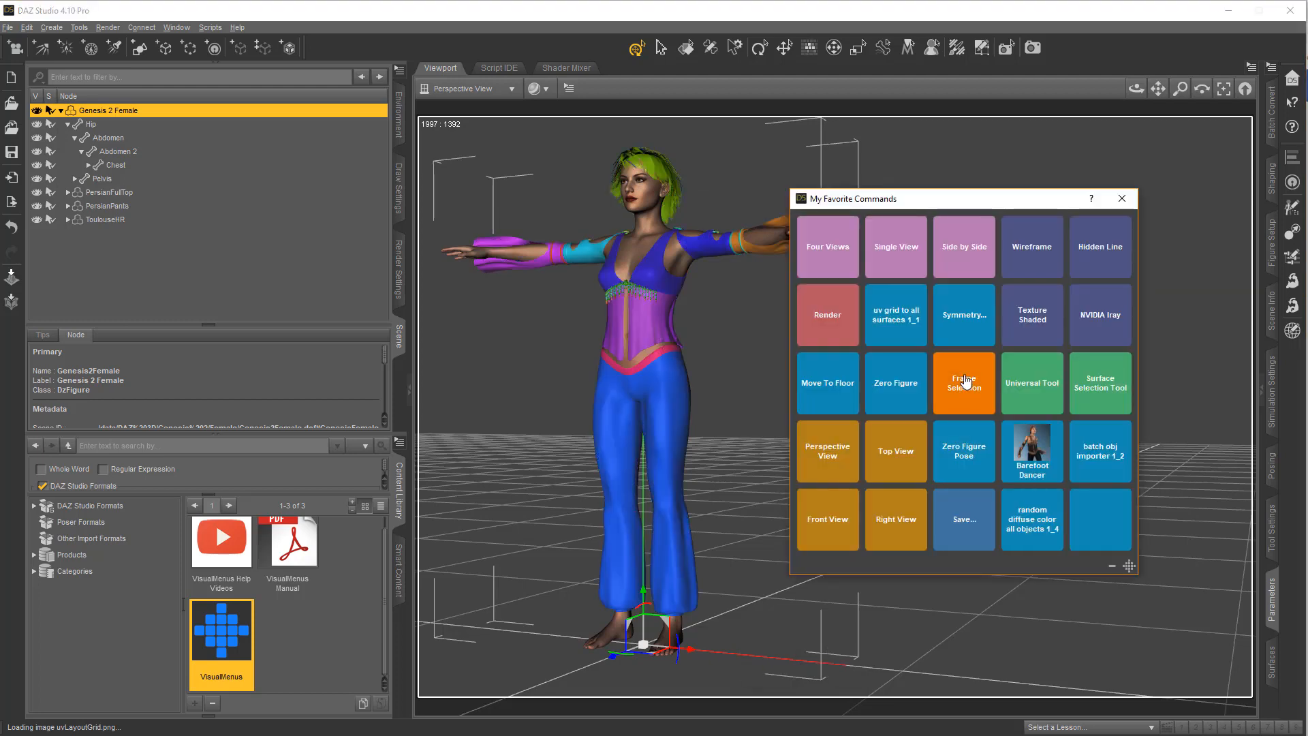
pyautogui.click(970, 398)
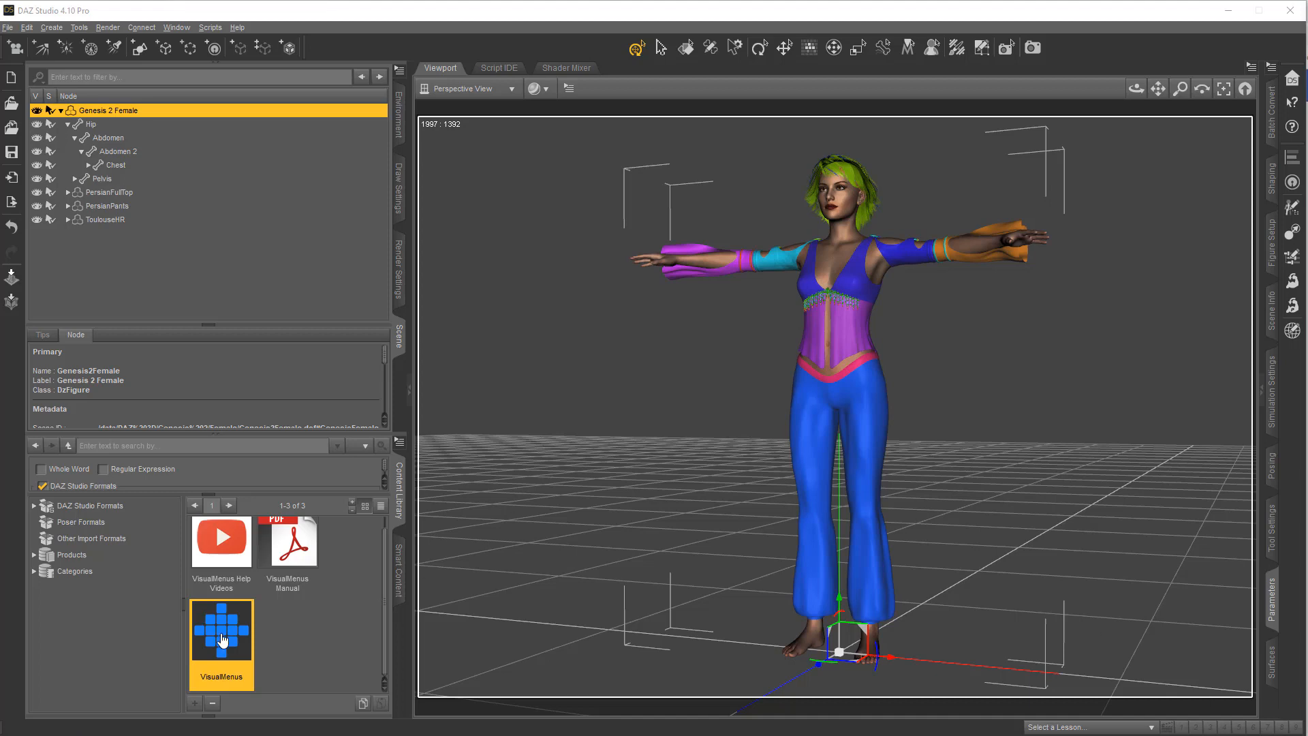
# Open the VisualMenus dashboard and preview the Duplicate, Basic Operations, Panes and Save menus
pyautogui.doubleClick(223, 641)
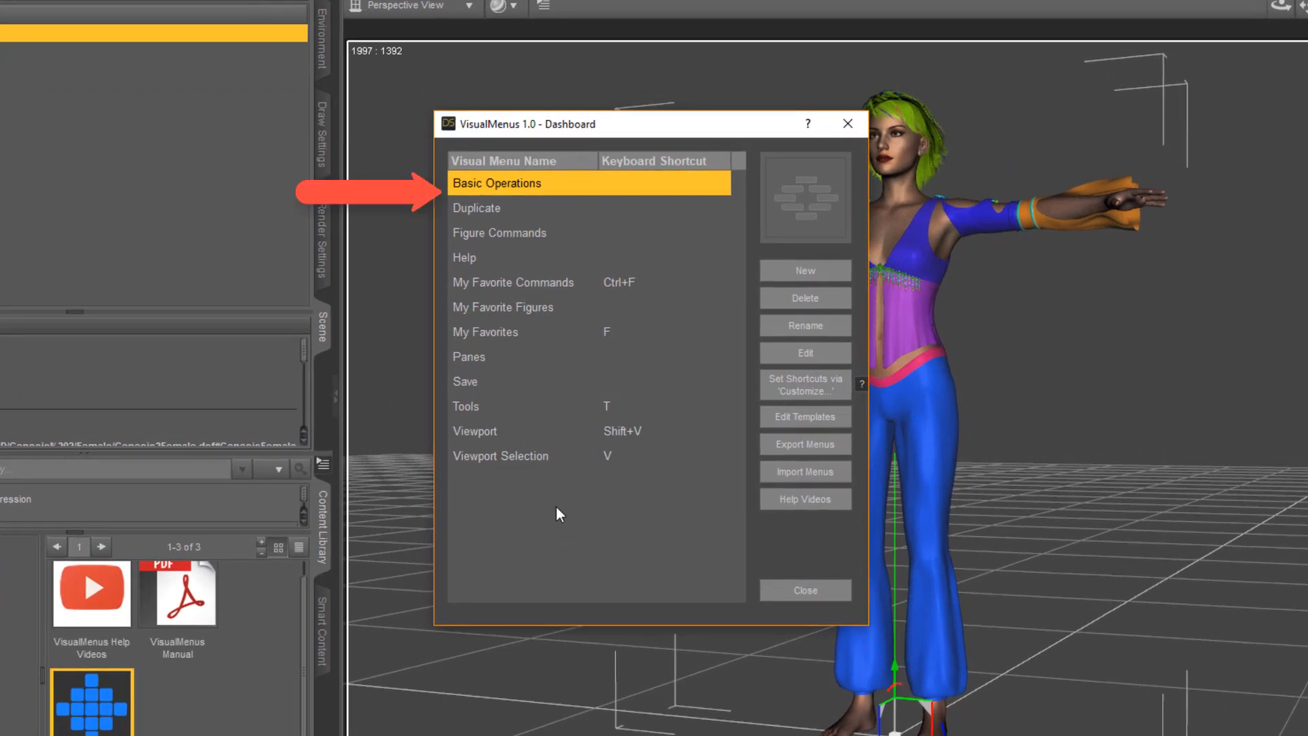
pyautogui.doubleClick(511, 208)
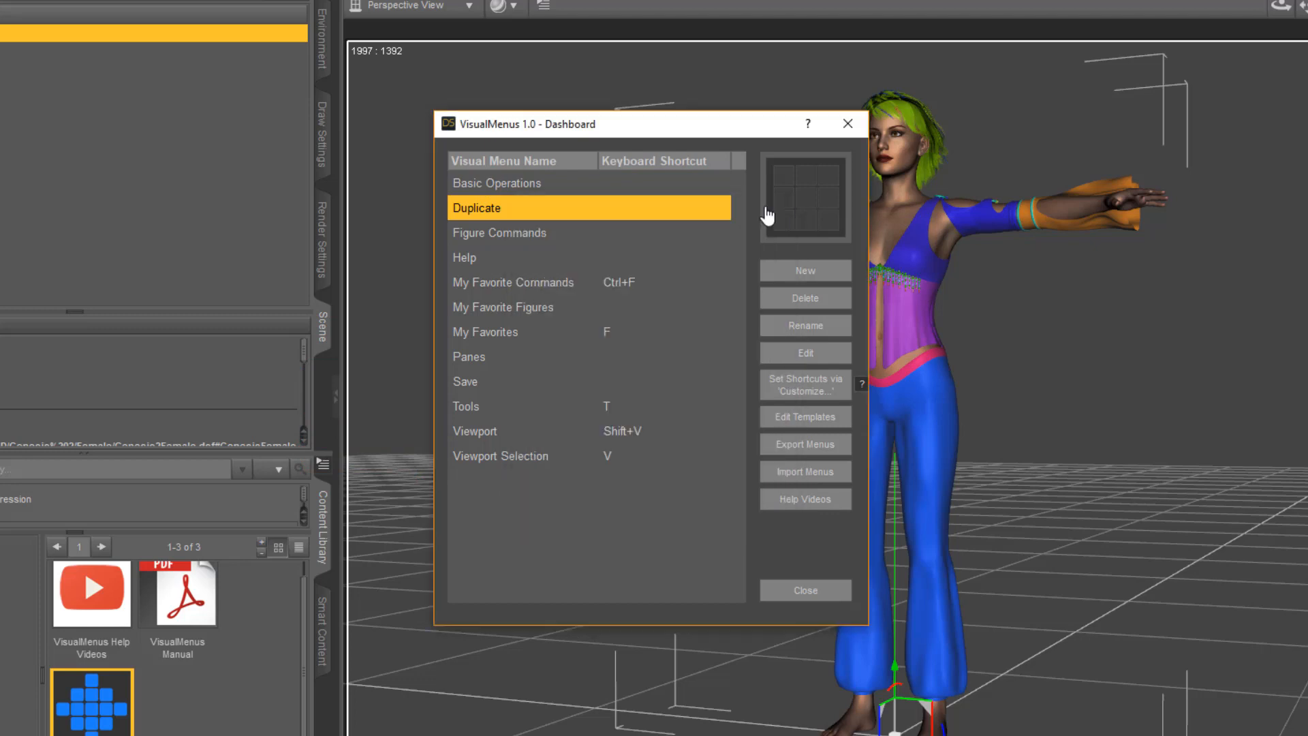
pyautogui.doubleClick(538, 183)
pyautogui.click(914, 195)
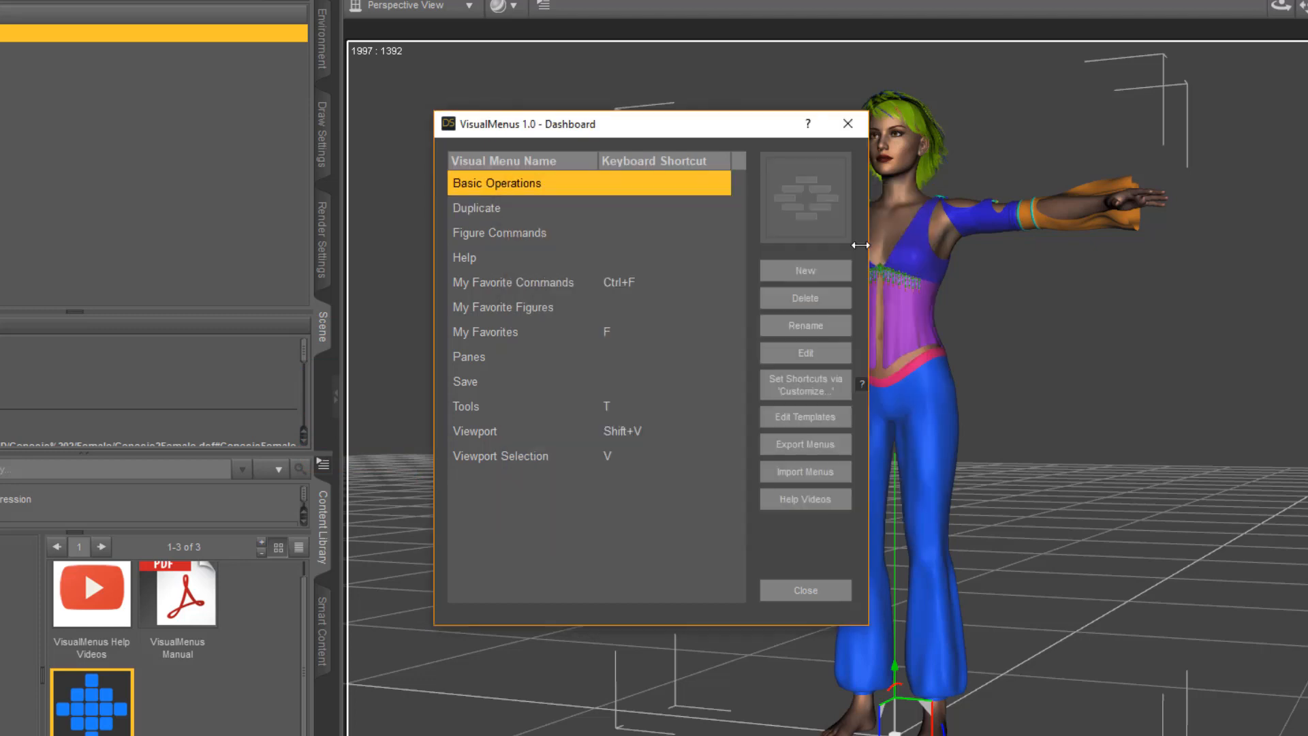
pyautogui.doubleClick(501, 356)
pyautogui.click(716, 240)
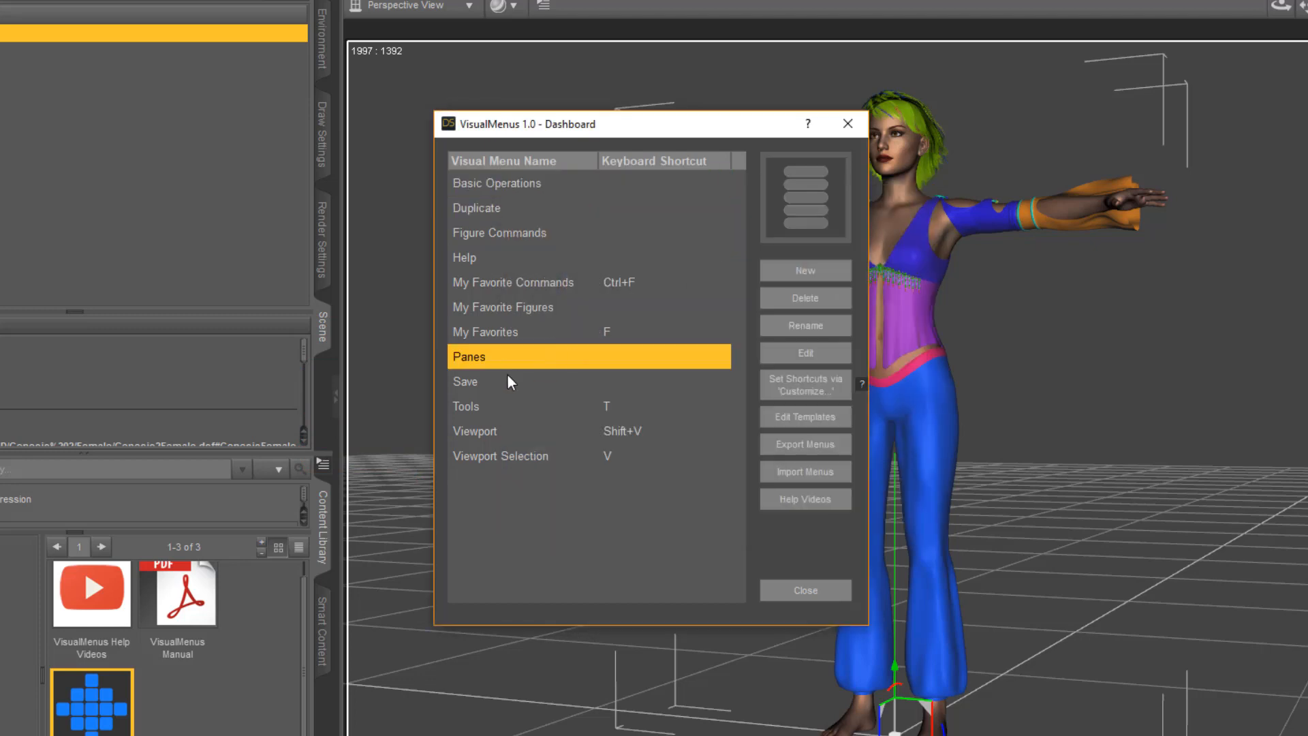
pyautogui.doubleClick(496, 383)
pyautogui.click(768, 220)
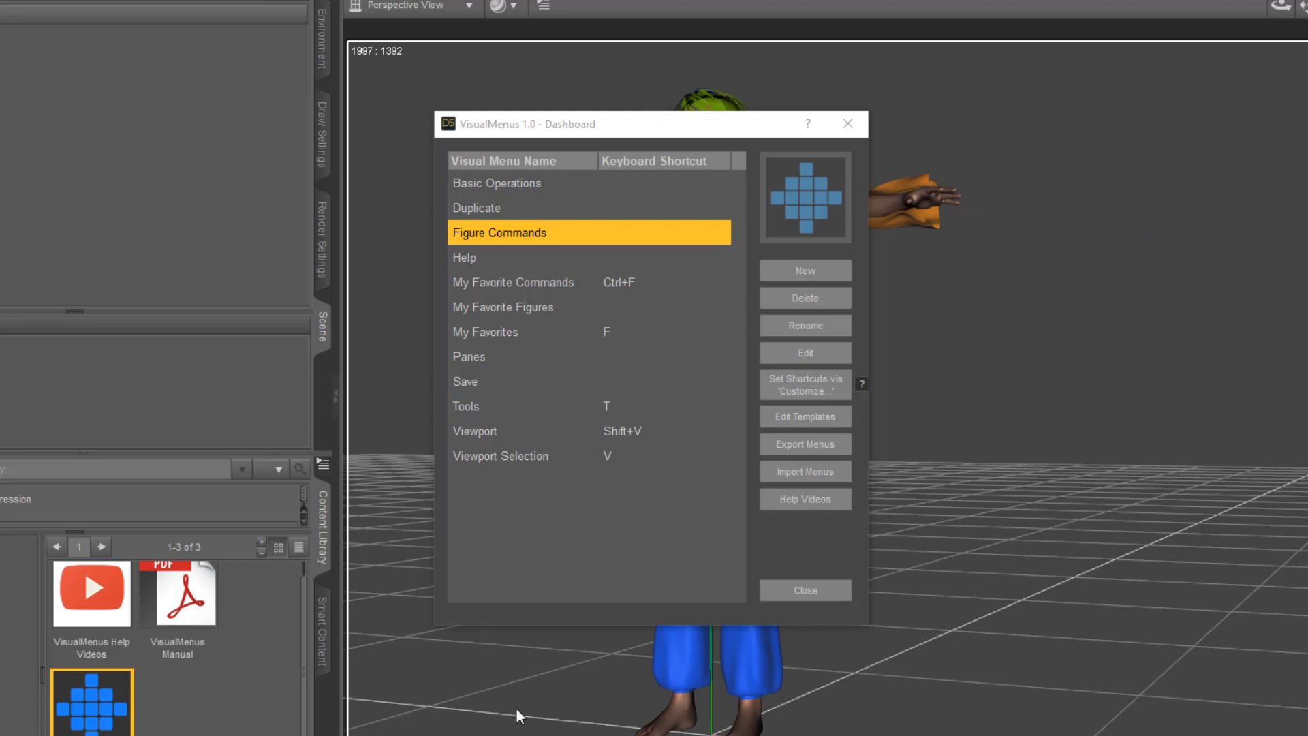
# Create a new visual menu named Favorites based on the Grid 3x3 template
pyautogui.click(825, 271)
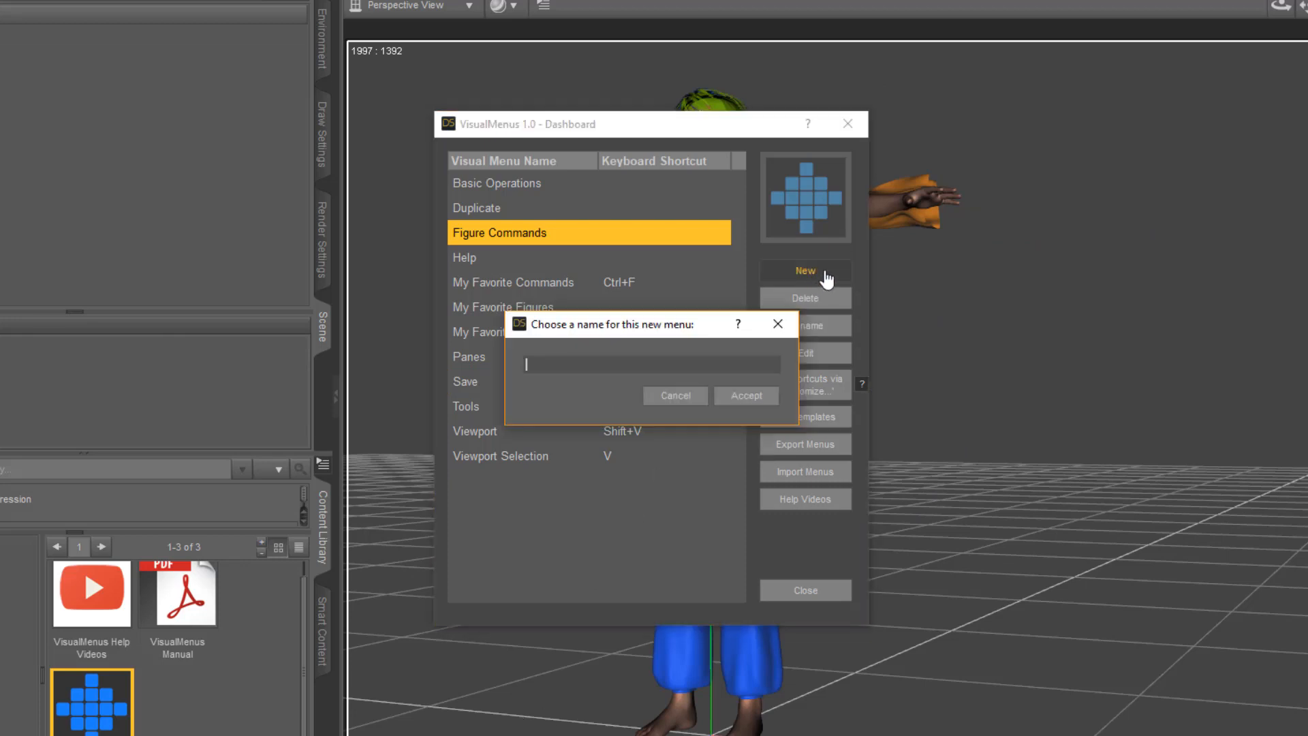
pyautogui.write('Favorites')
pyautogui.press('Return')
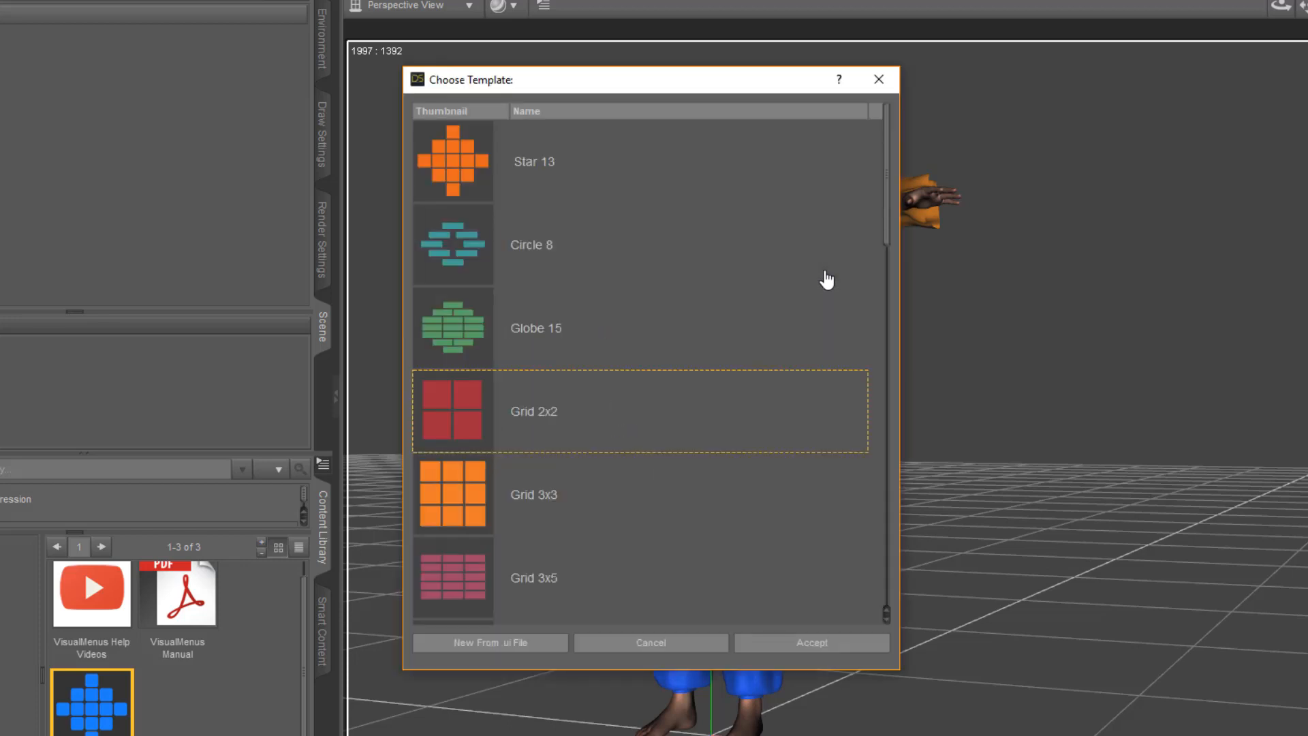
pyautogui.scroll(-10, 634, 369)
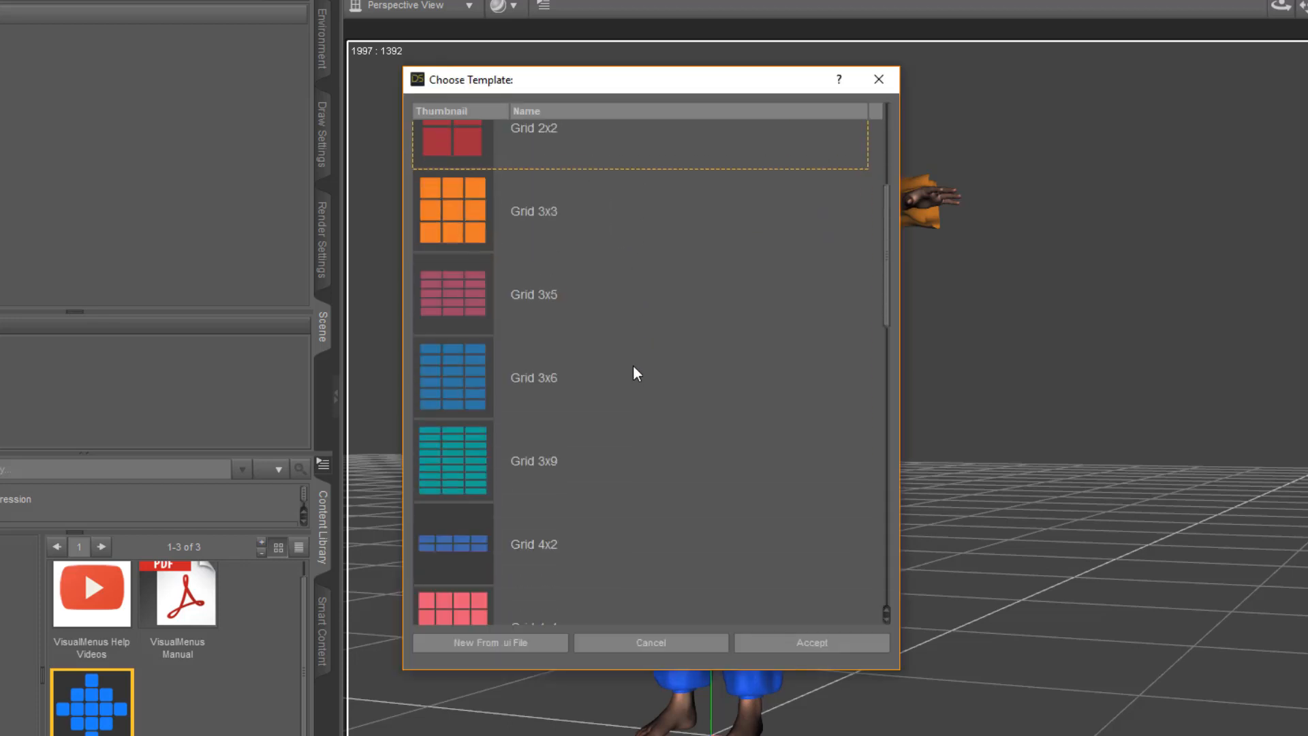
pyautogui.scroll(10, 633, 368)
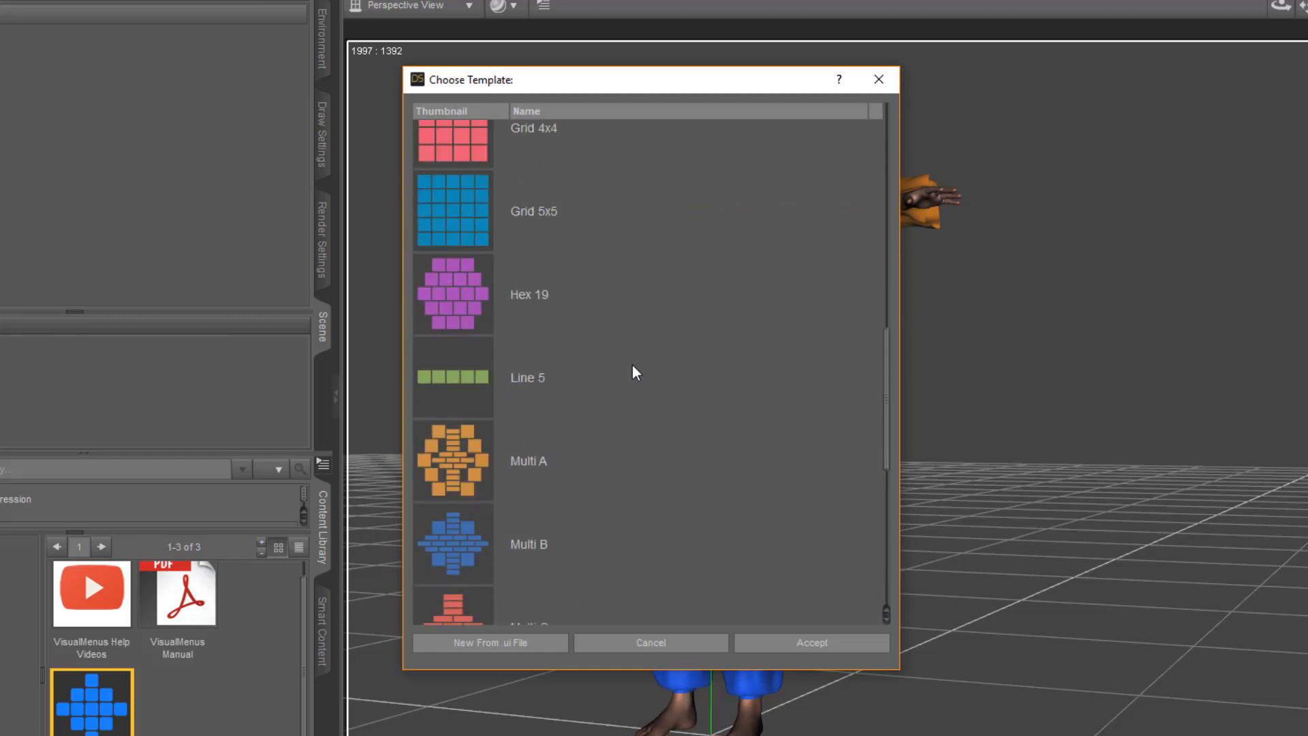
pyautogui.scroll(-2, 634, 371)
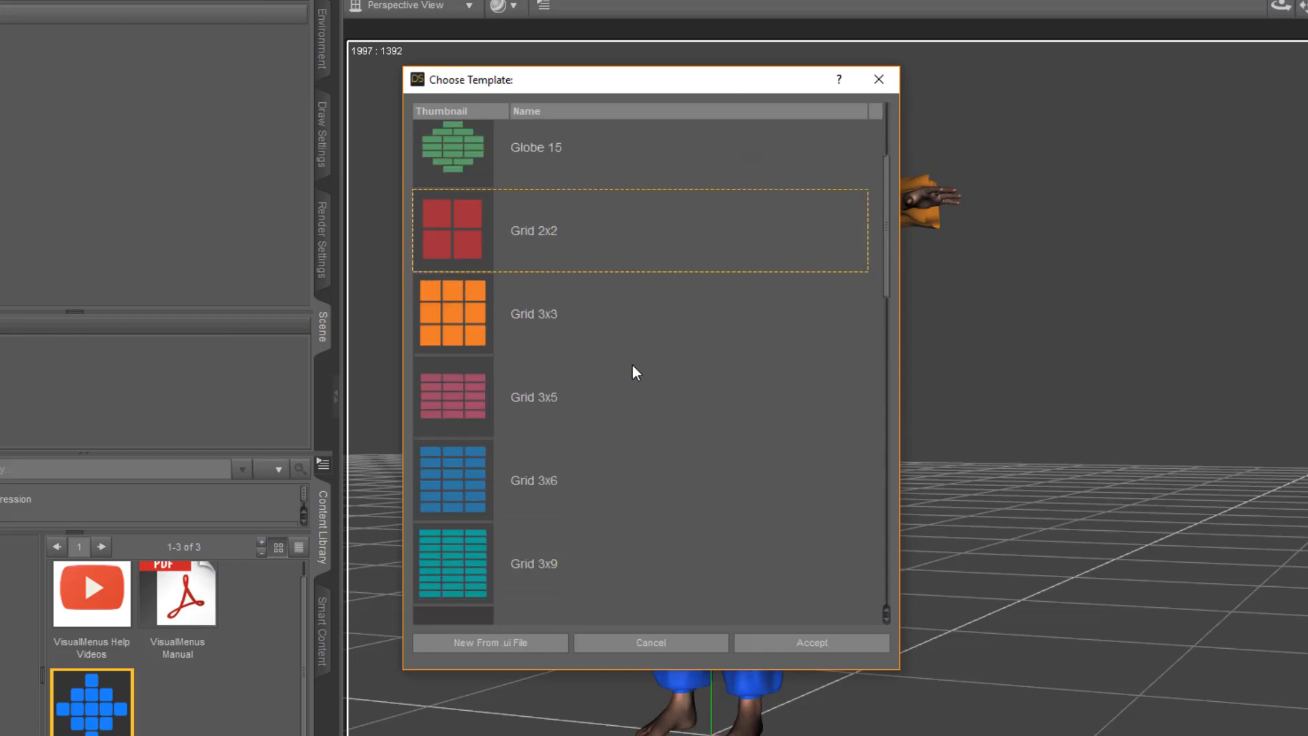
pyautogui.click(467, 334)
pyautogui.click(831, 643)
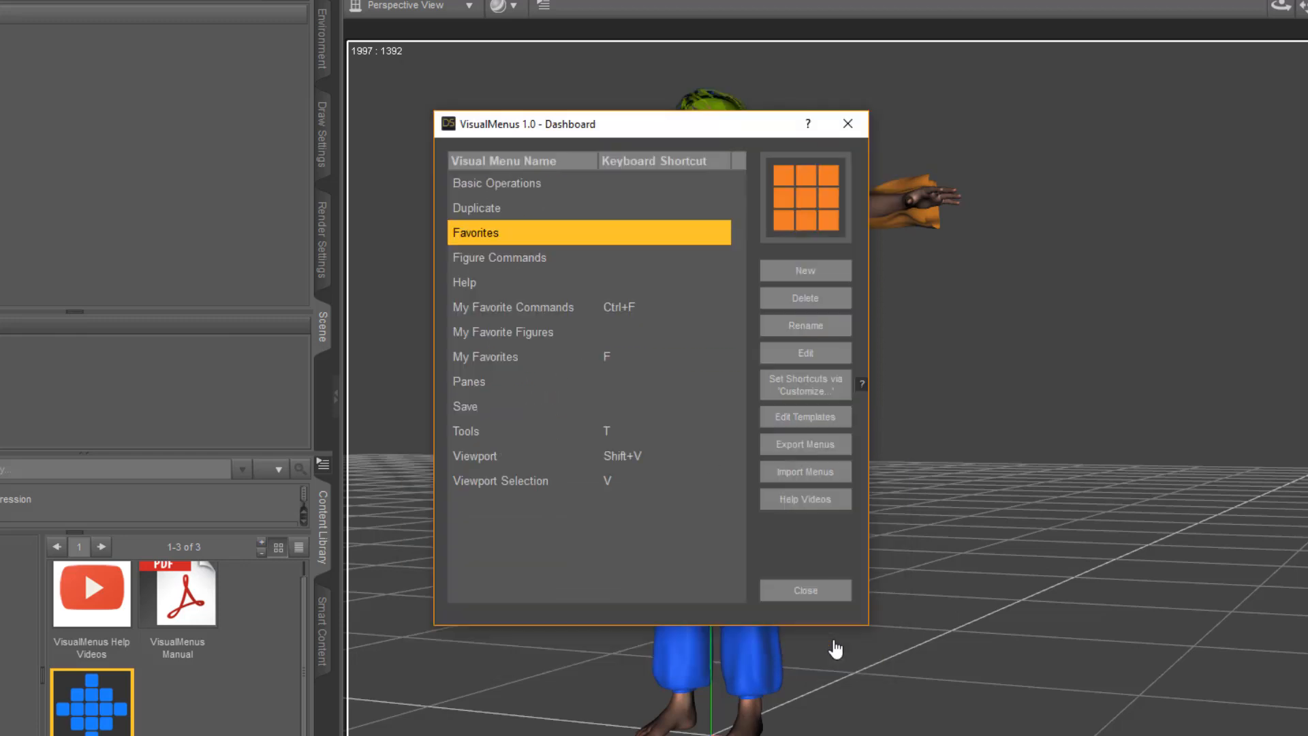
# Display the Favorites menu and open its menu-wide style settings
pyautogui.doubleClick(553, 232)
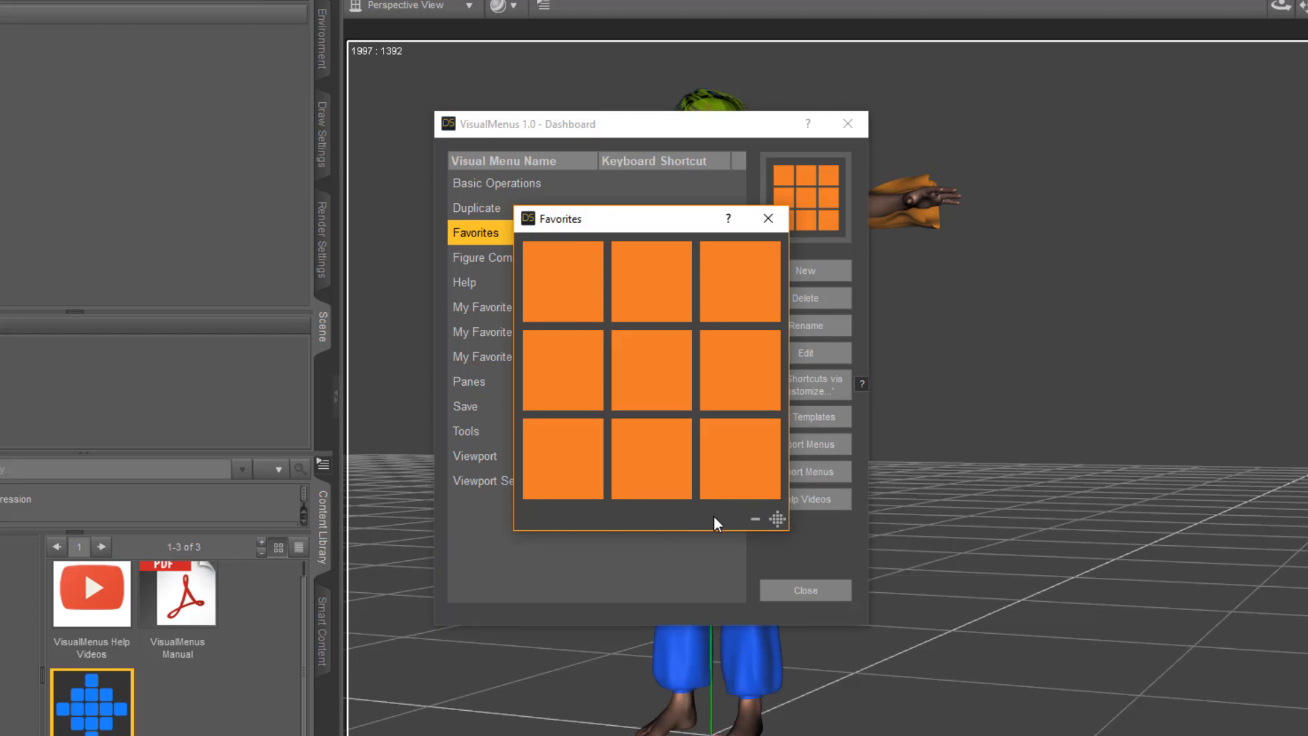
pyautogui.click(778, 520)
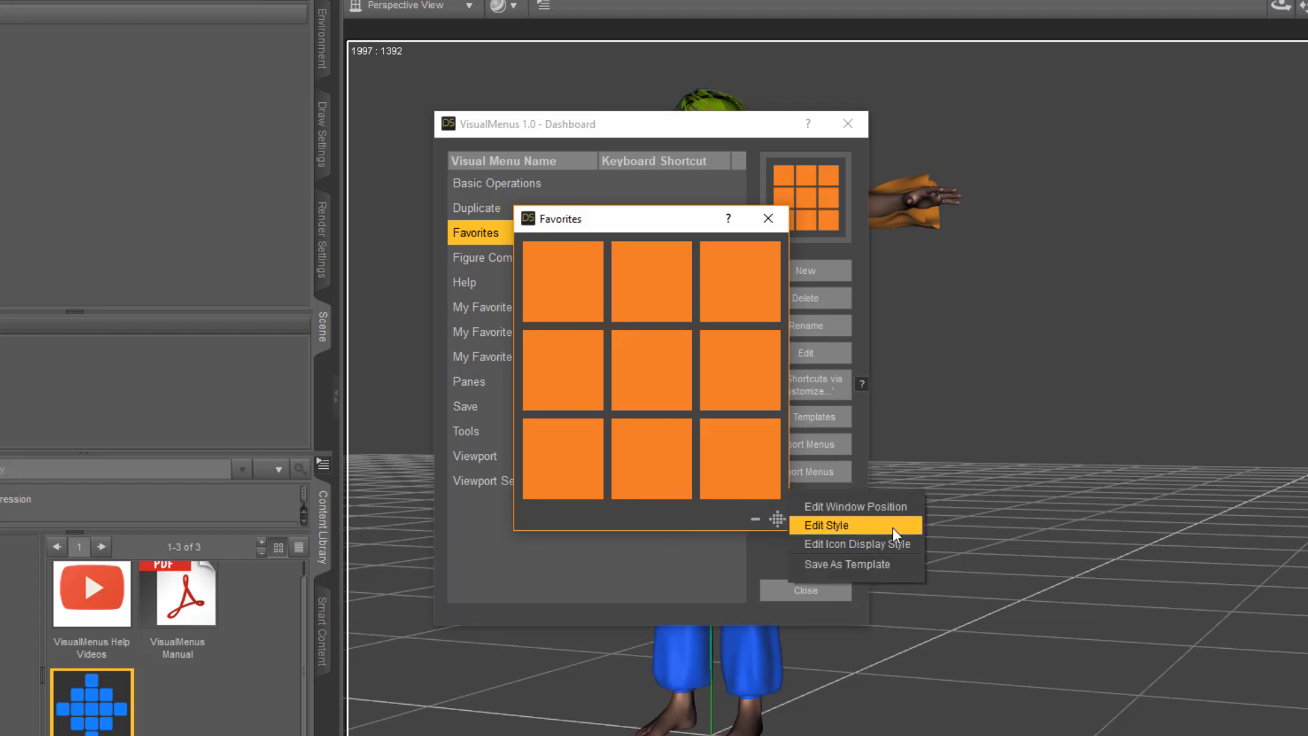
pyautogui.click(875, 525)
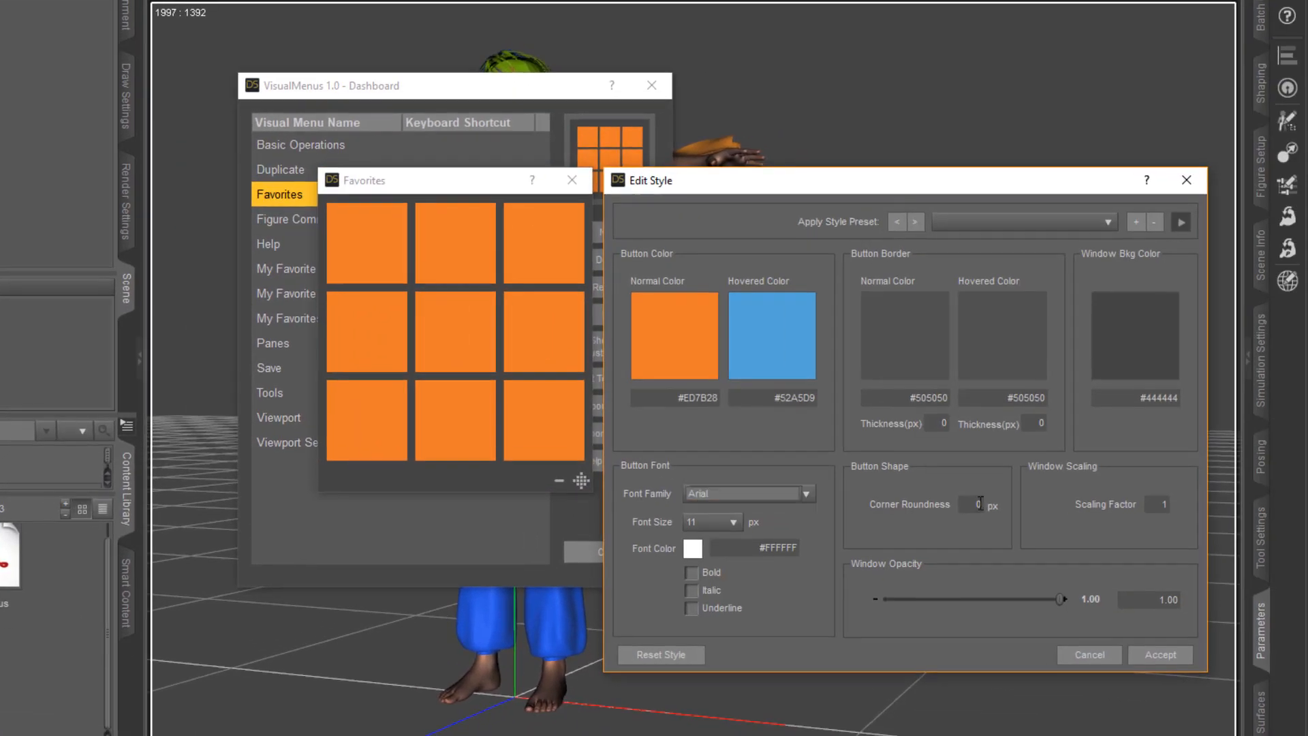
# Try the Grey 1, Grey 3, Grey 6, Grey Rounded Border and Grey Rounded Border 2 style presets on the Favorites menu
pyautogui.click(1043, 221)
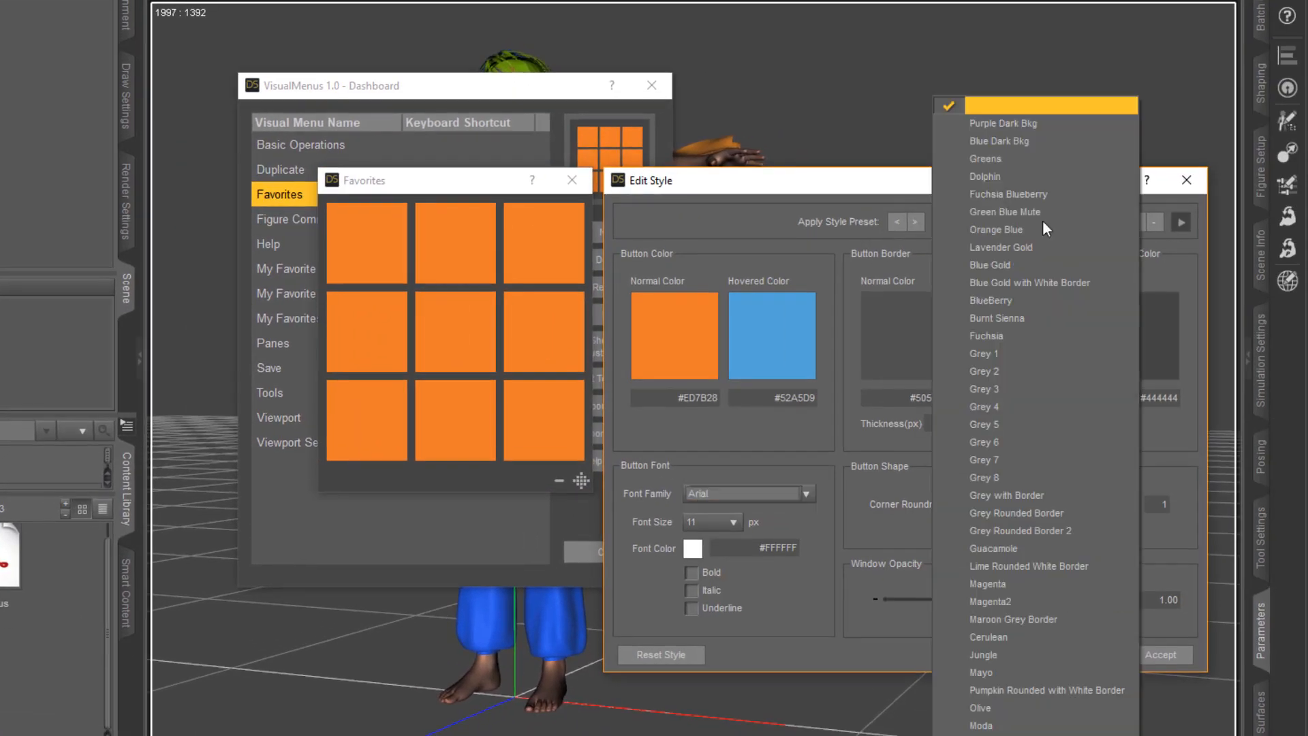
pyautogui.click(1024, 354)
pyautogui.click(1000, 224)
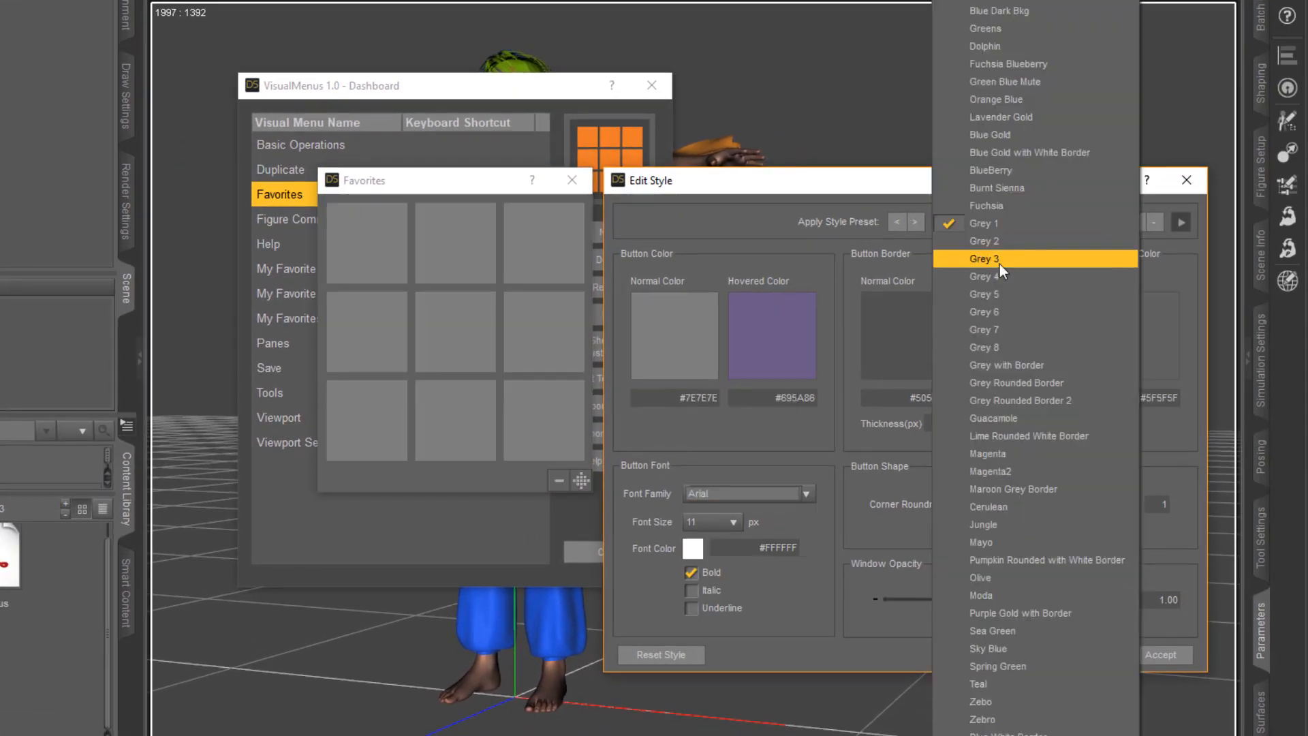
pyautogui.click(999, 257)
pyautogui.click(1004, 230)
pyautogui.click(1006, 274)
pyautogui.click(1002, 232)
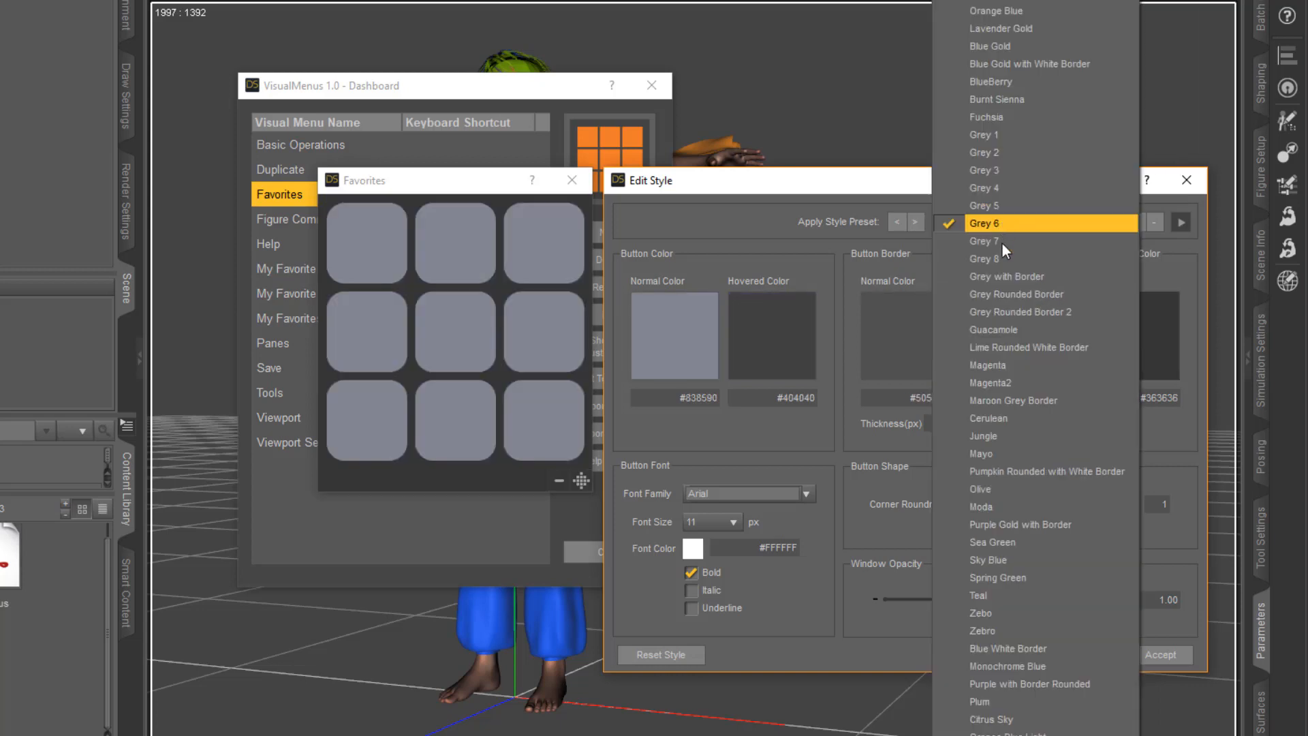
pyautogui.click(1011, 292)
pyautogui.click(1008, 222)
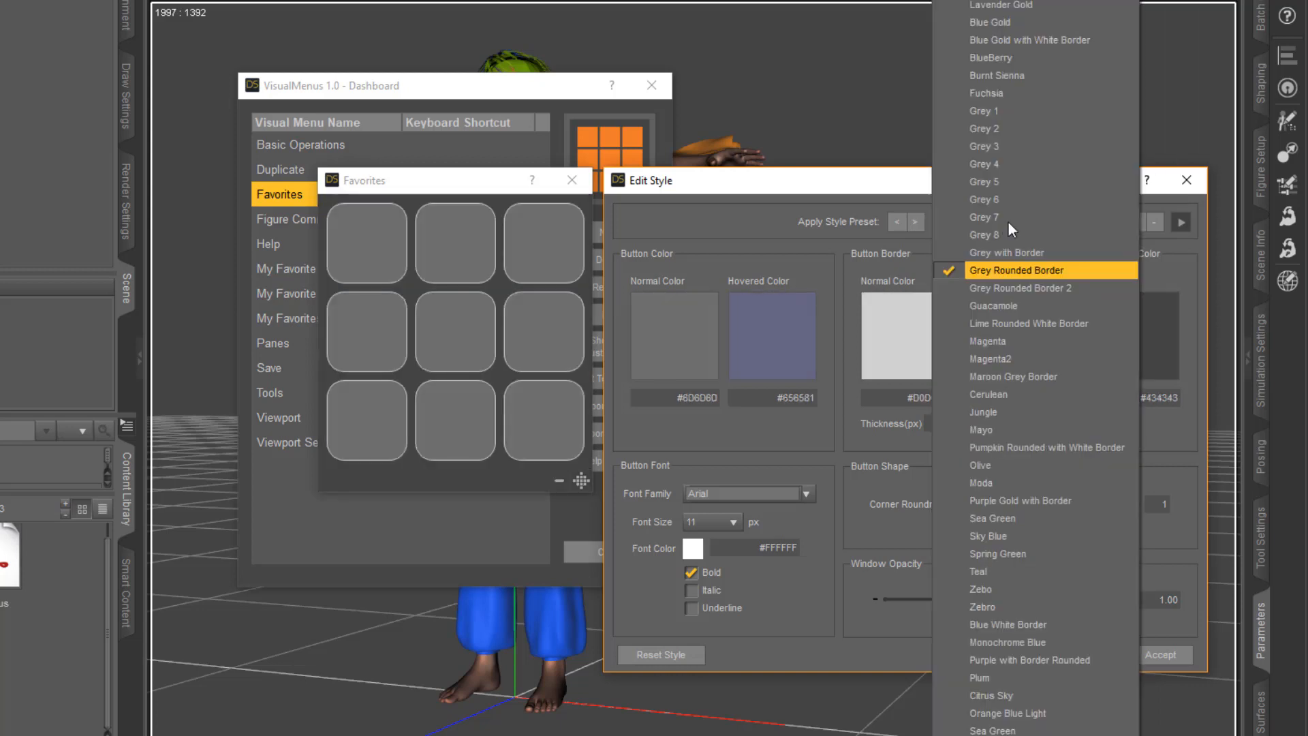
pyautogui.click(1020, 283)
# Apply the Grey 7 style preset to the Favorites menu
pyautogui.click(898, 222)
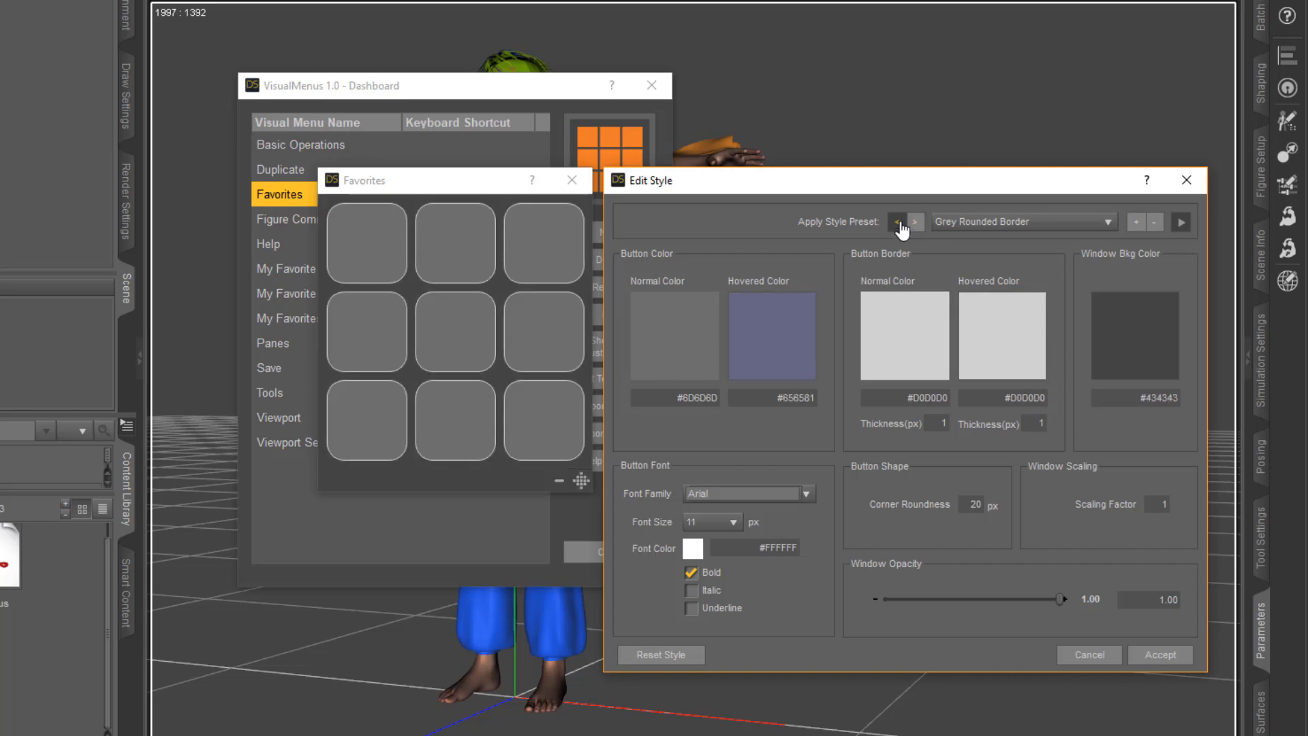
pyautogui.click(898, 223)
pyautogui.click(898, 222)
pyautogui.click(900, 223)
pyautogui.click(915, 223)
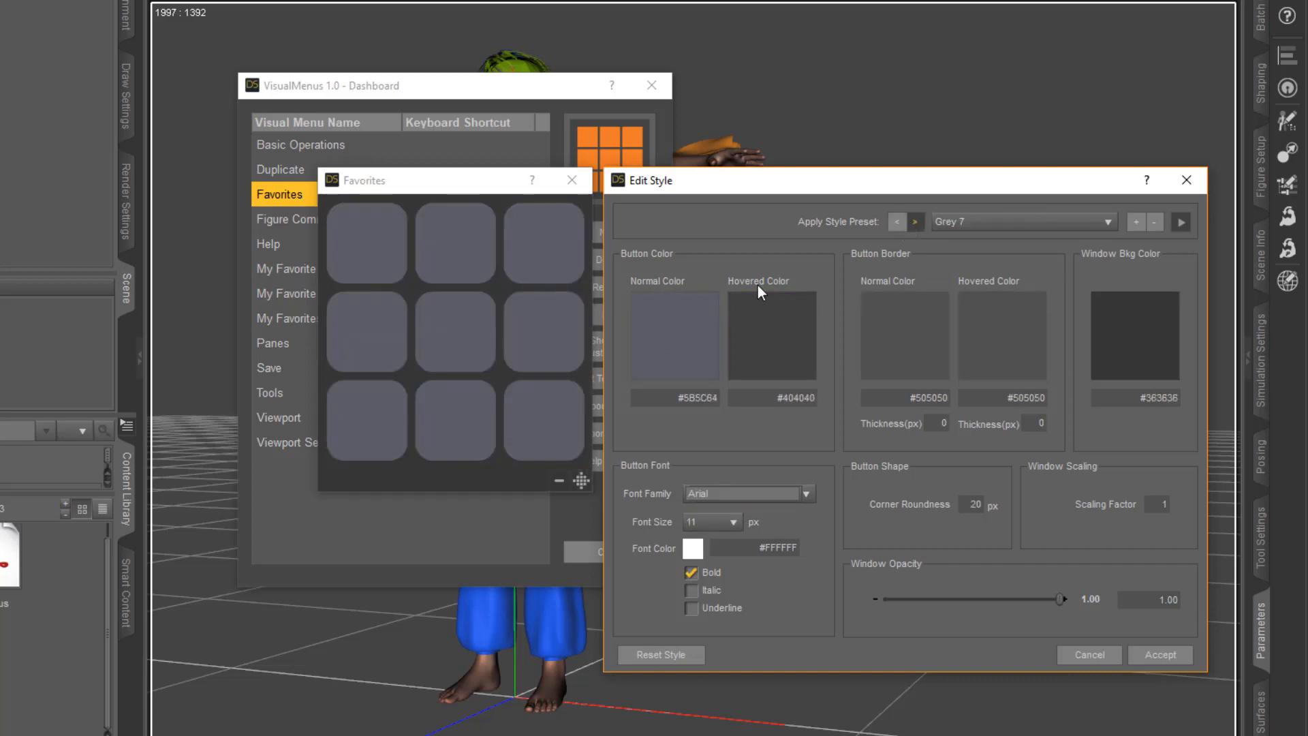
# Change the normal button color of the Favorites menu to the dark blue #434664
pyautogui.click(677, 339)
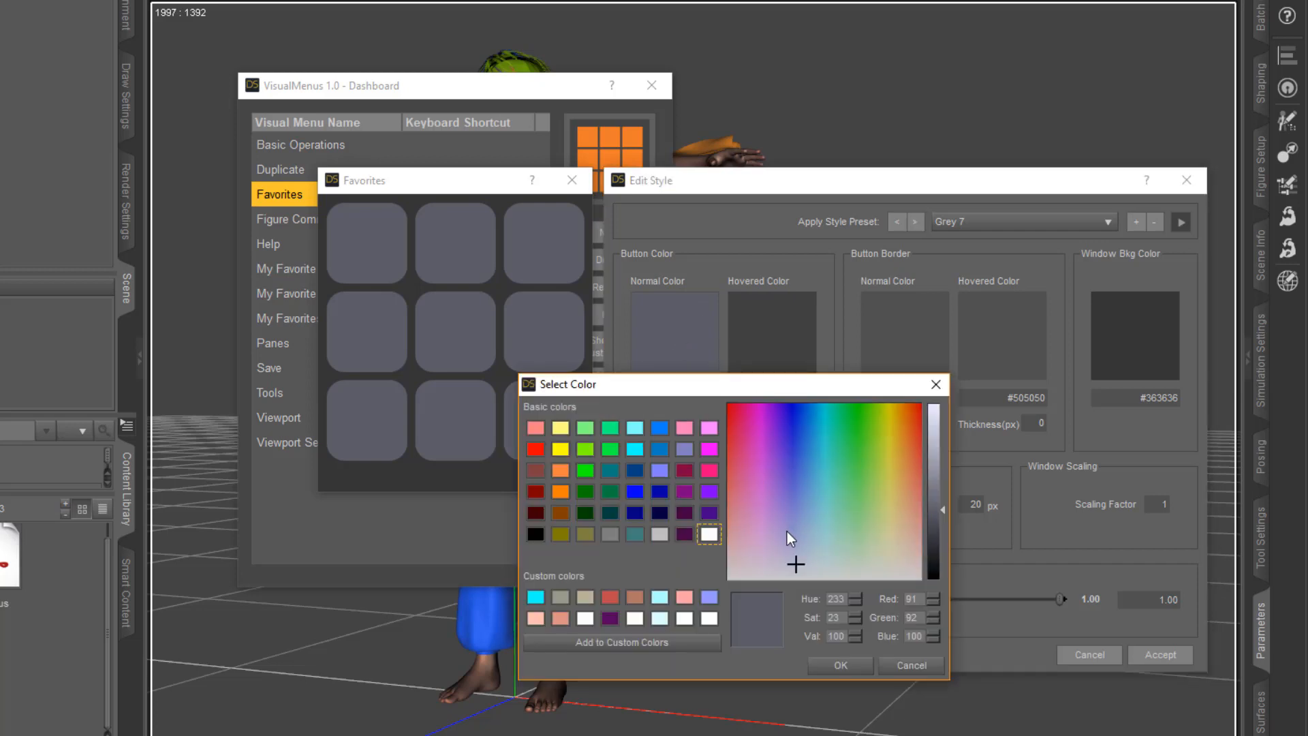
pyautogui.click(794, 539)
pyautogui.click(795, 522)
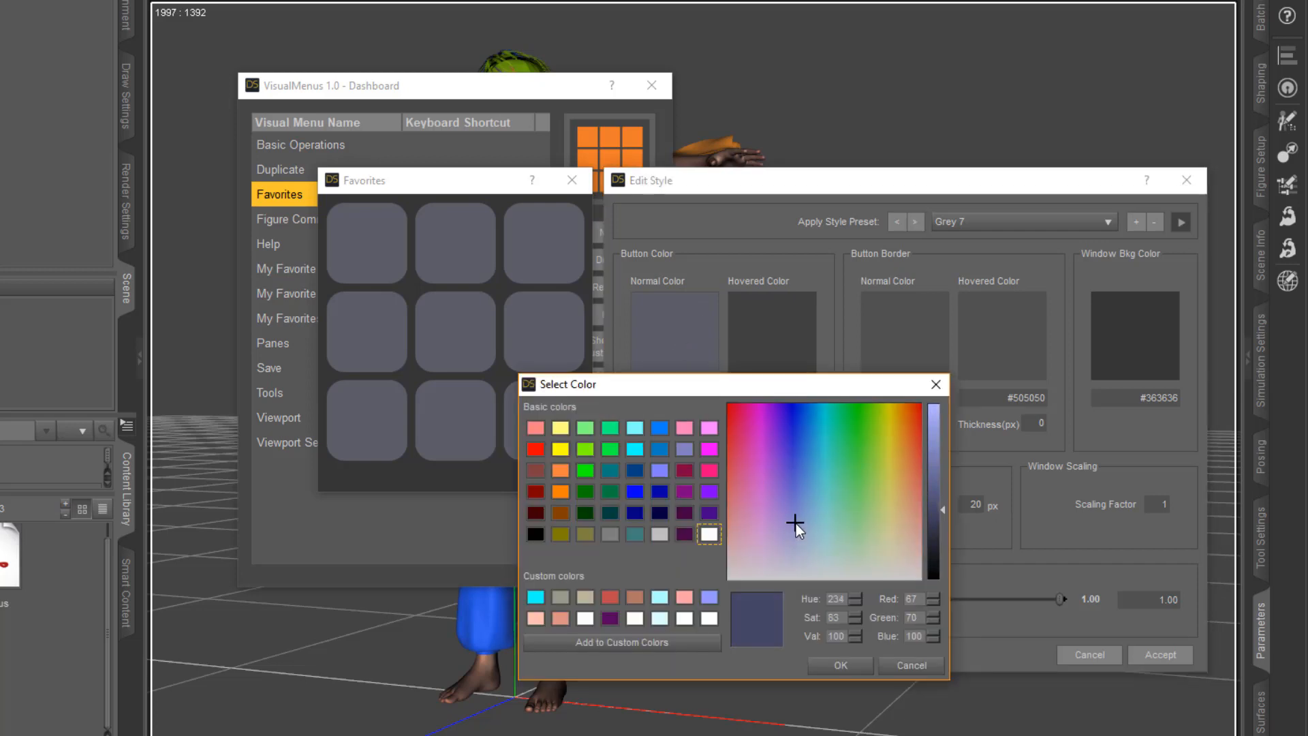
pyautogui.click(842, 665)
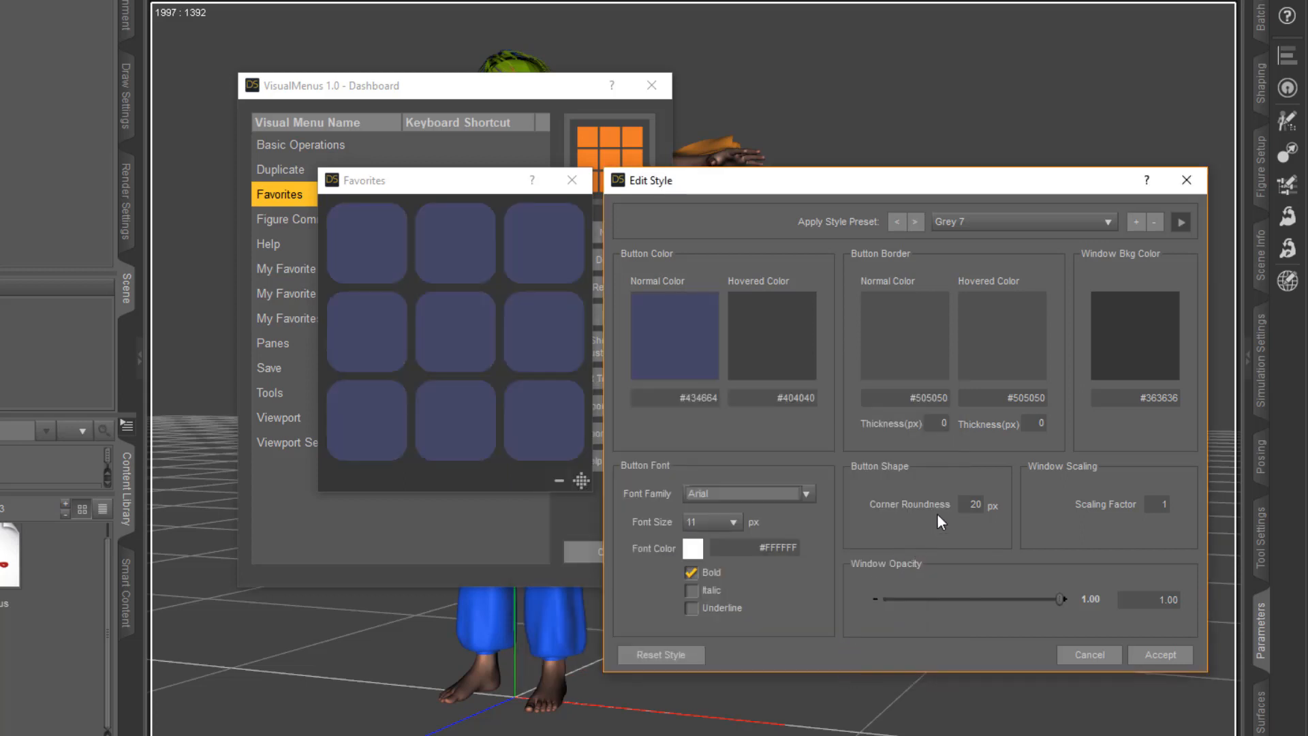
# Set the Favorites window scaling factor to 1.25 and accept the style changes
pyautogui.doubleClick(1160, 504)
pyautogui.write('1.25')
pyautogui.press('Return')
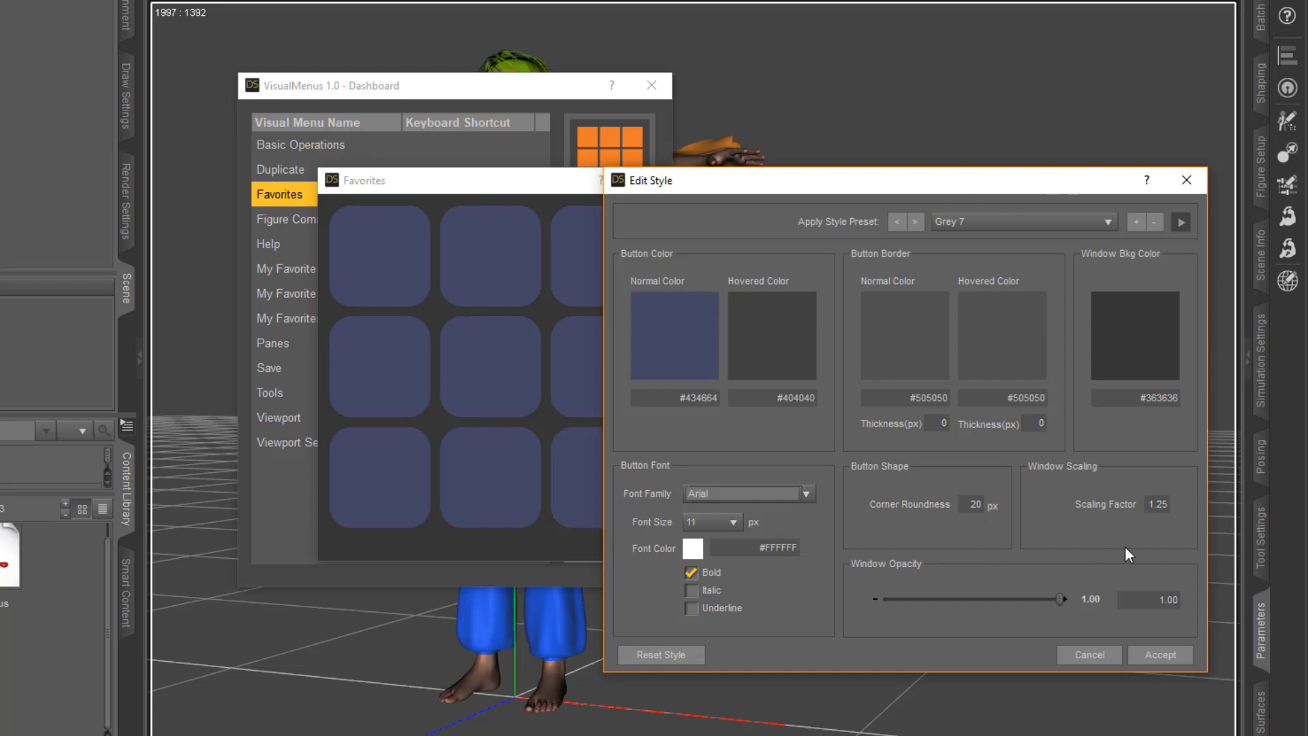
pyautogui.click(1161, 655)
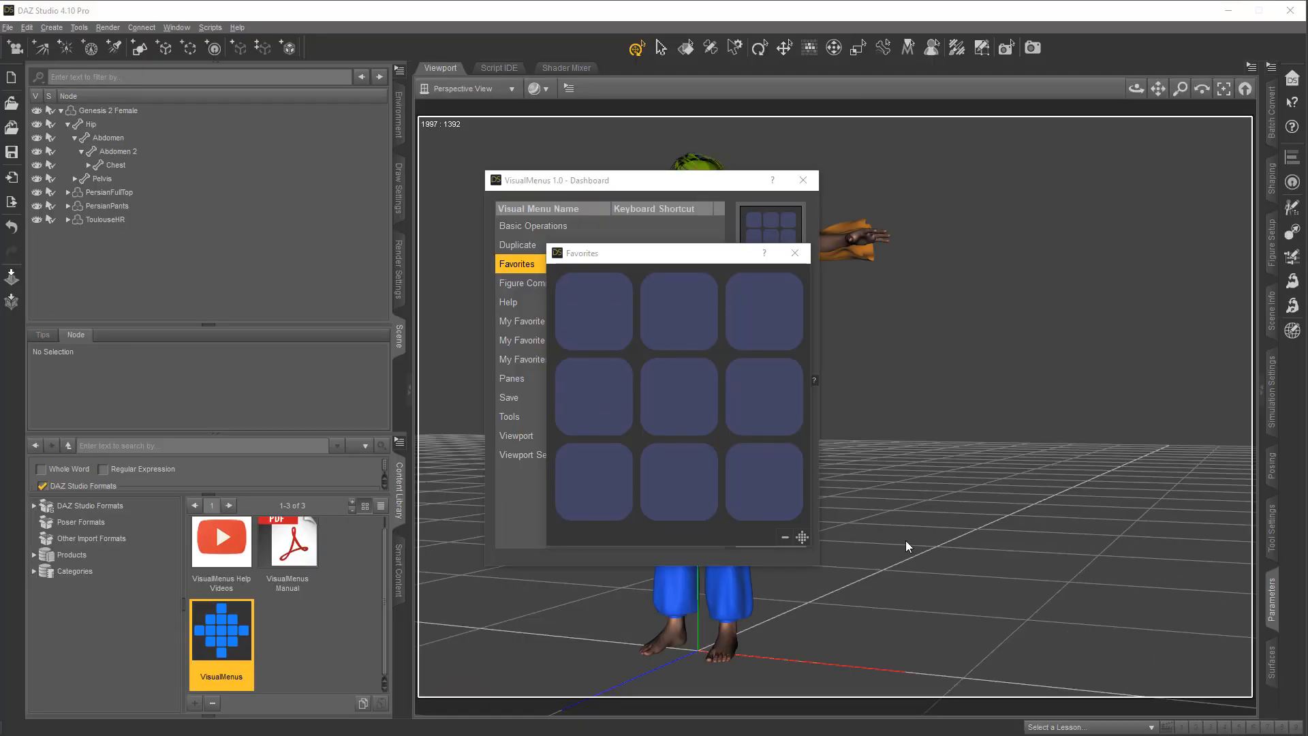
# View the action editor for the first button of the Favorites menu and leave it without saving an action
pyautogui.click(603, 319)
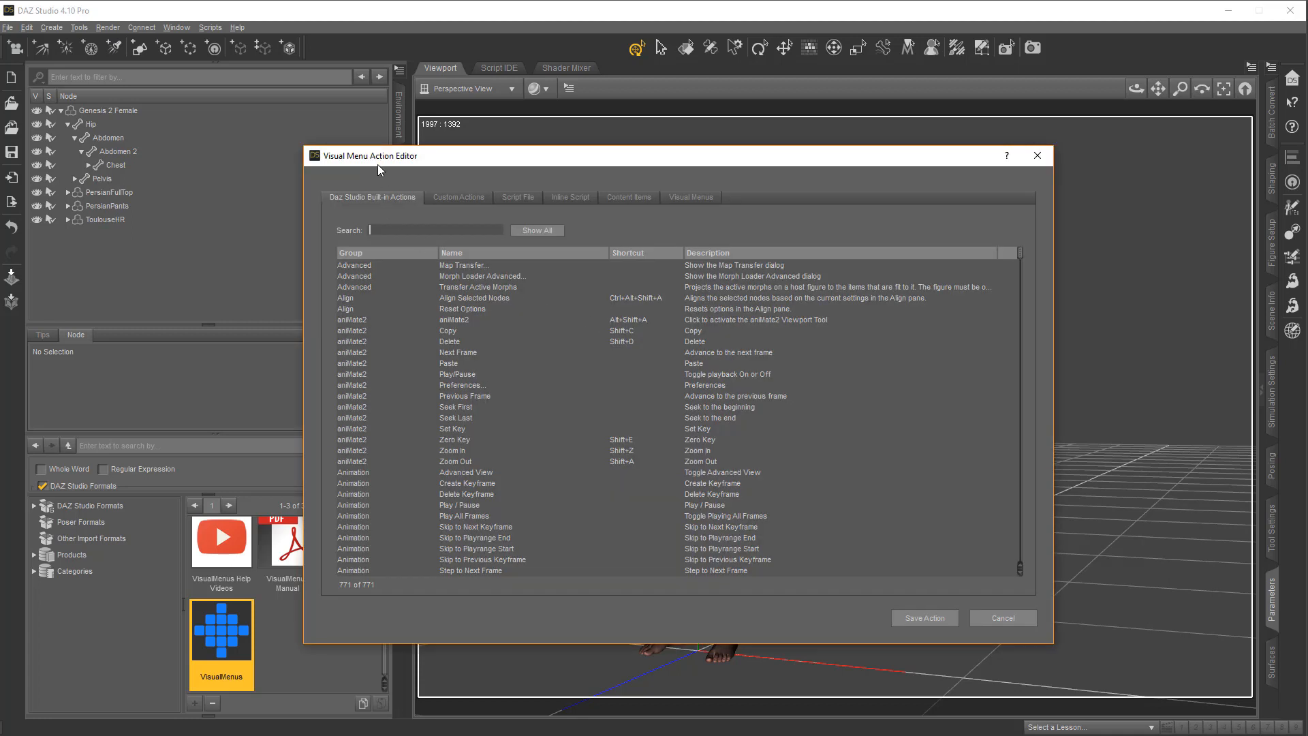
pyautogui.click(1036, 154)
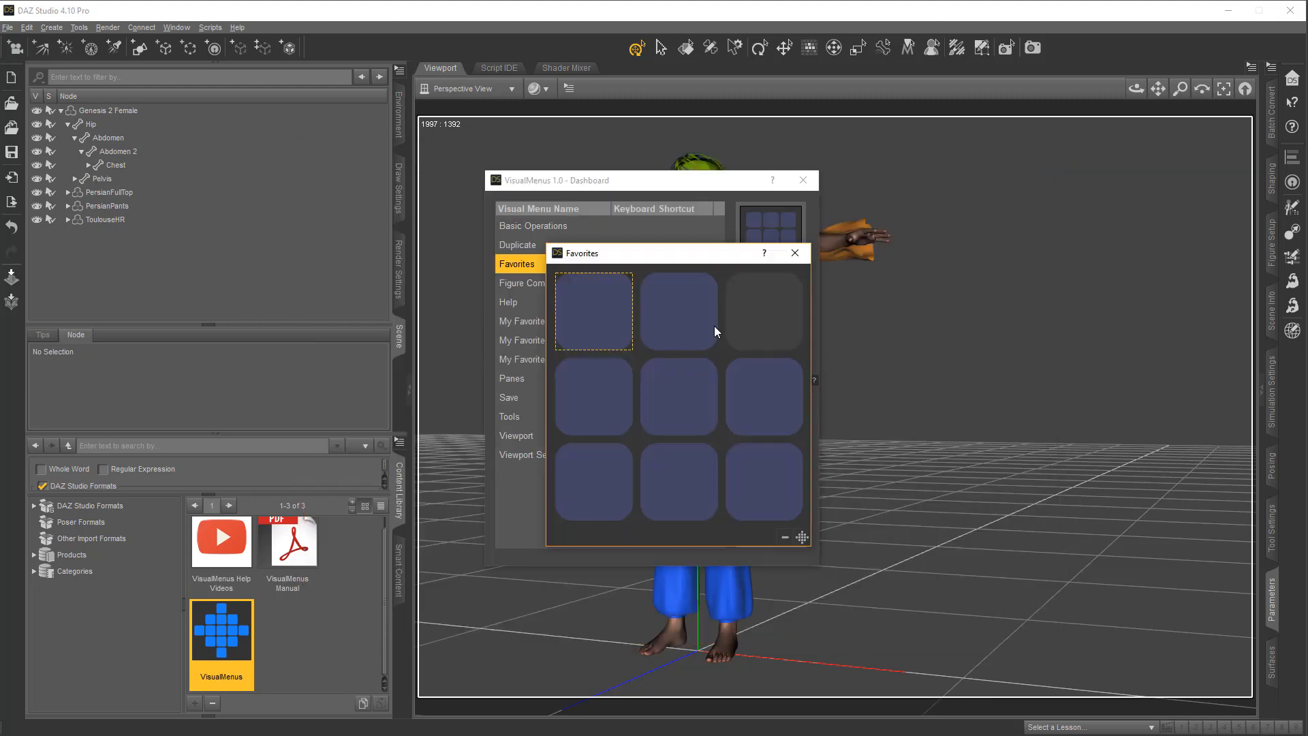
pyautogui.rightClick(584, 325)
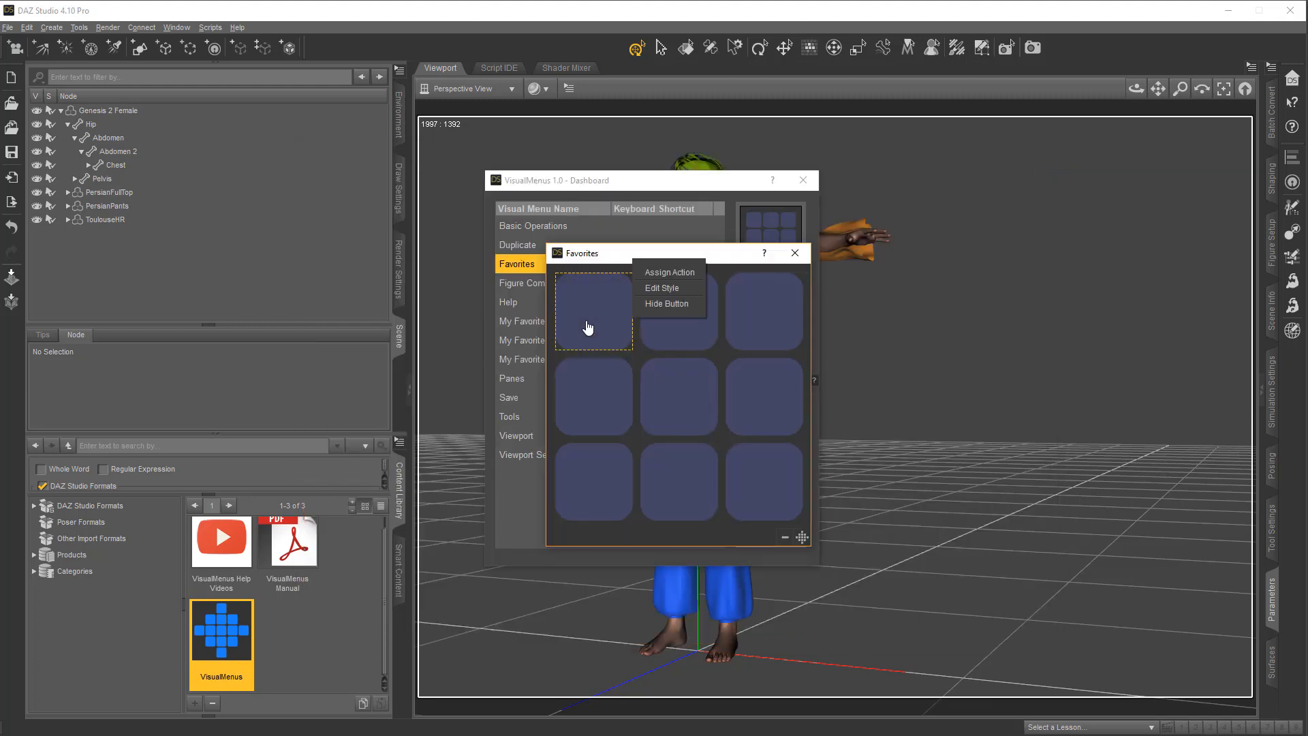
pyautogui.click(678, 270)
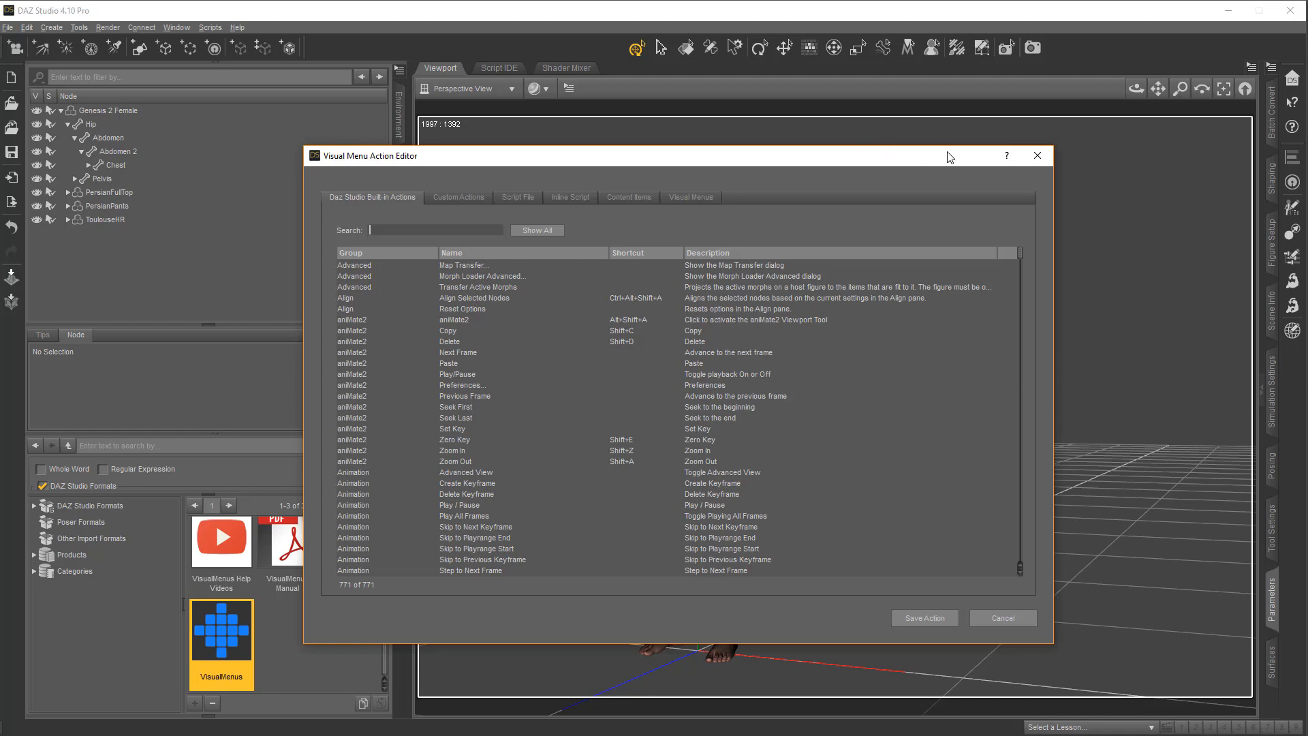
pyautogui.click(1045, 161)
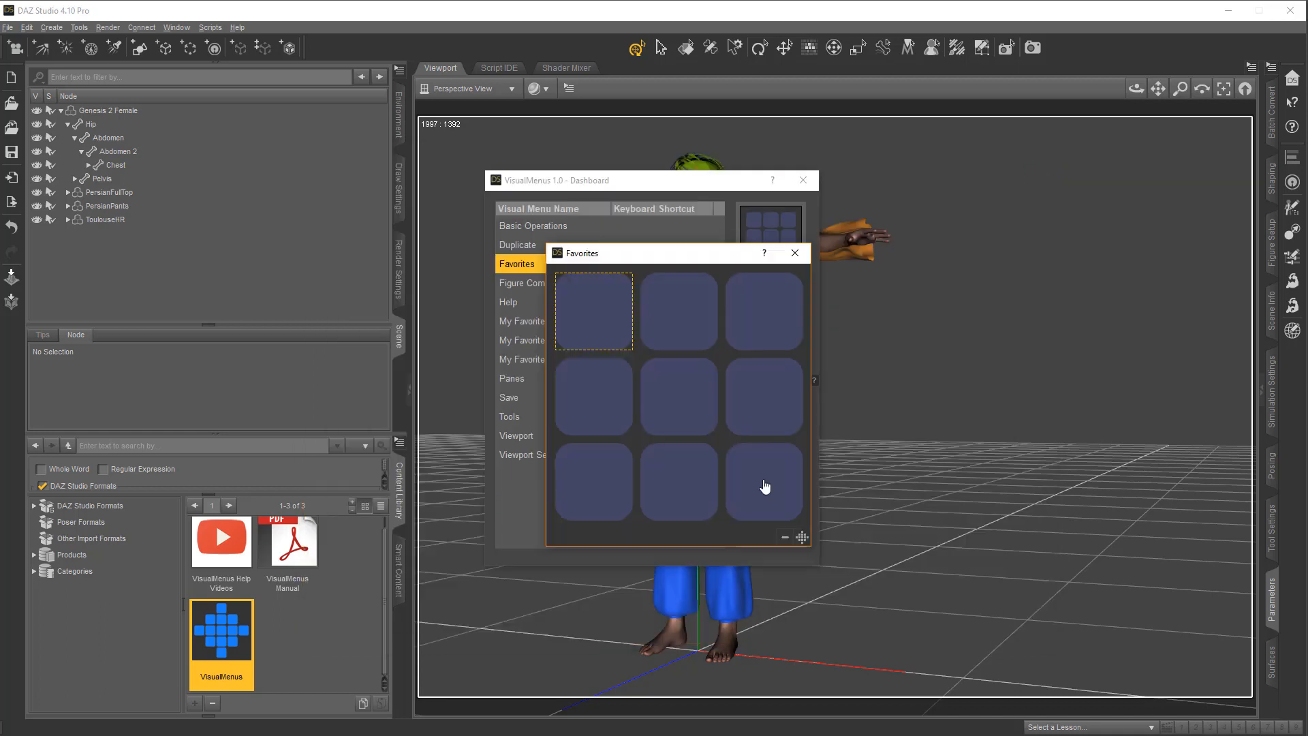
# Display the option arrows on the Favorites buttons, view Assign Action for the first button and close the action editor
pyautogui.click(785, 538)
pyautogui.click(785, 538)
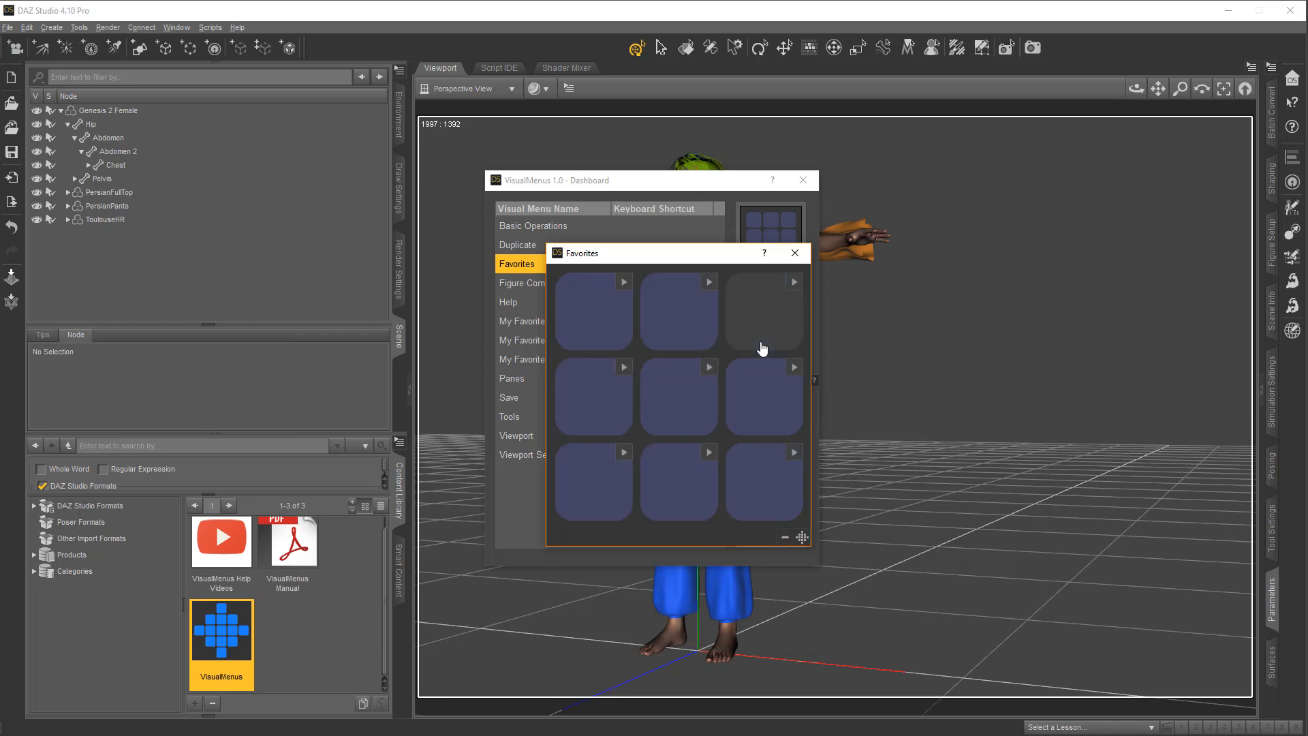
pyautogui.click(624, 282)
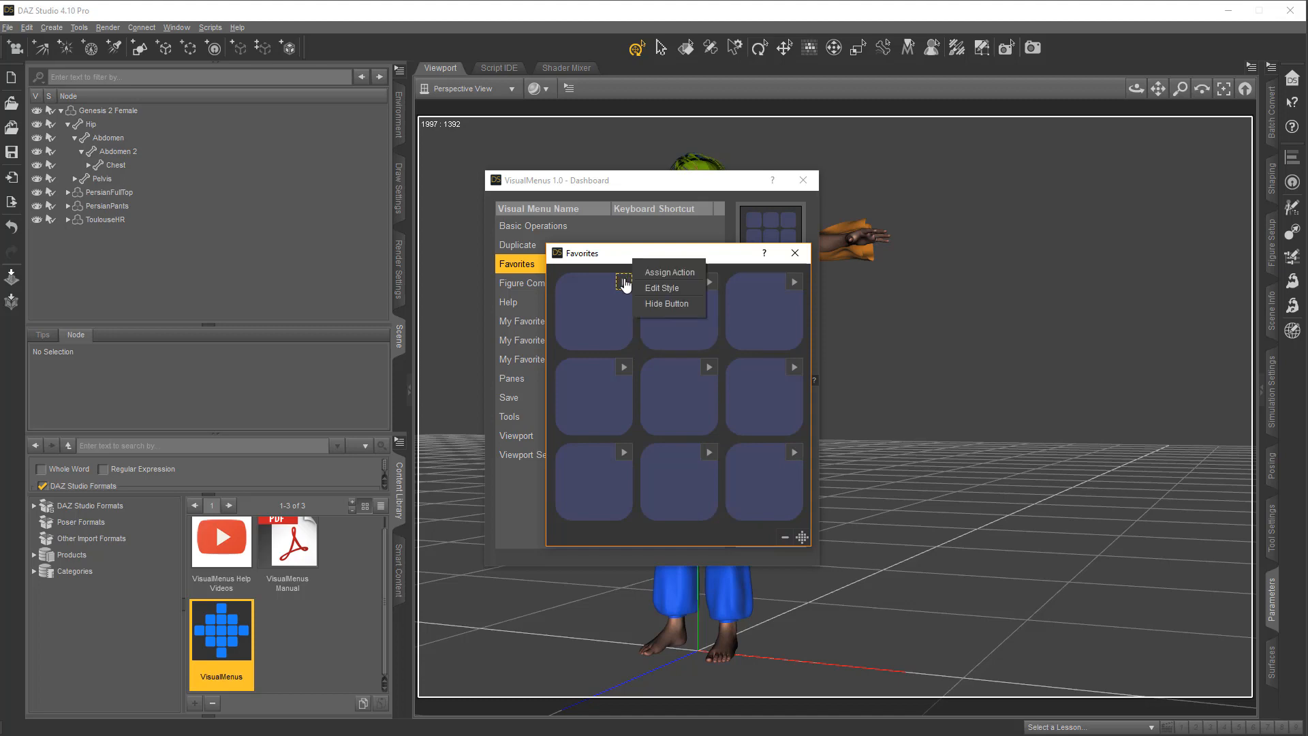
pyautogui.click(685, 271)
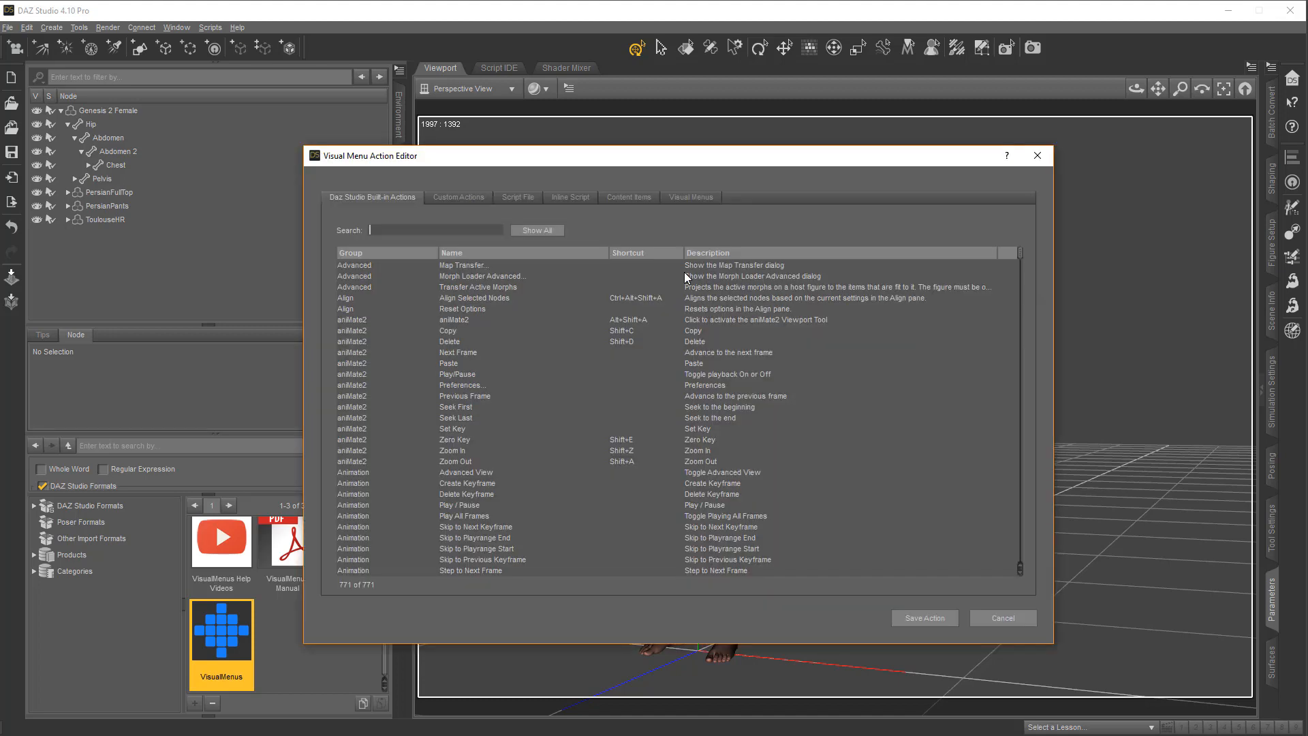
pyautogui.click(1038, 156)
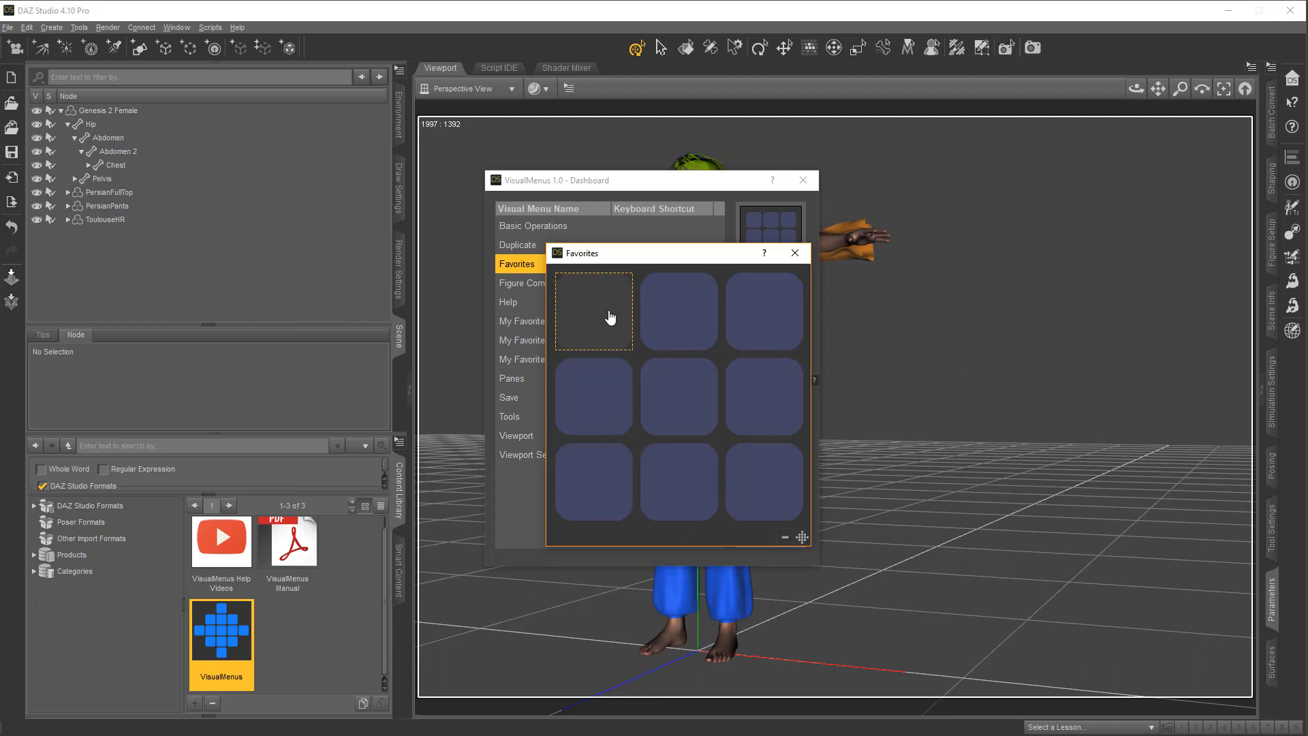
# Search the built-in actions for "zero" and assign Zero Figure to the first button of the Favorites menu
pyautogui.click(609, 319)
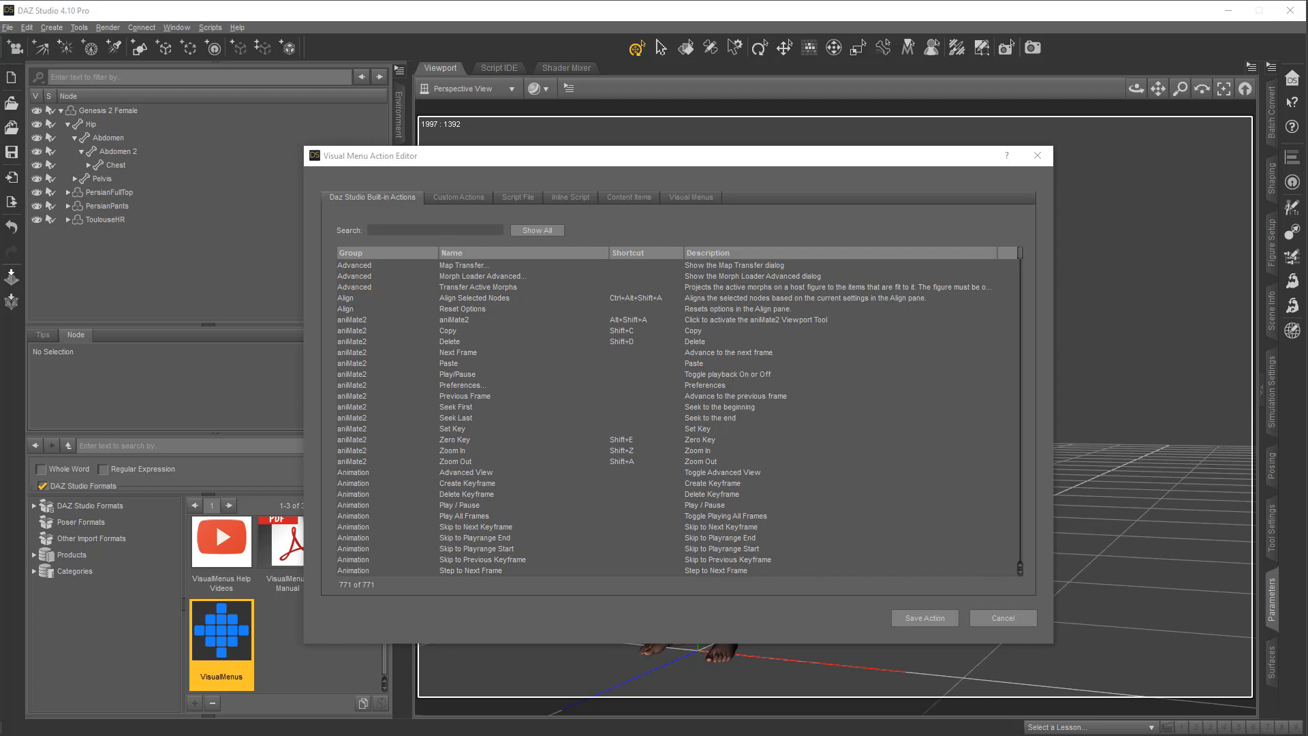
pyautogui.click(425, 230)
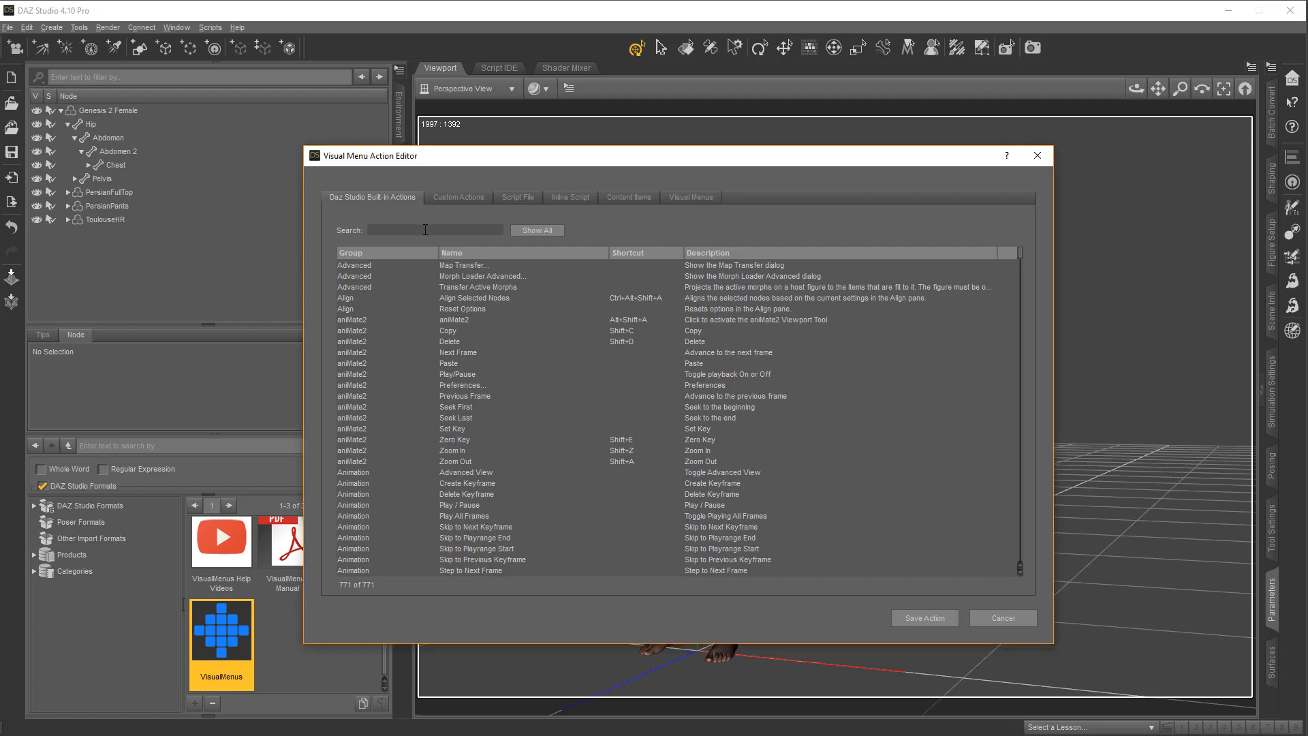
pyautogui.write('zero')
pyautogui.click(492, 276)
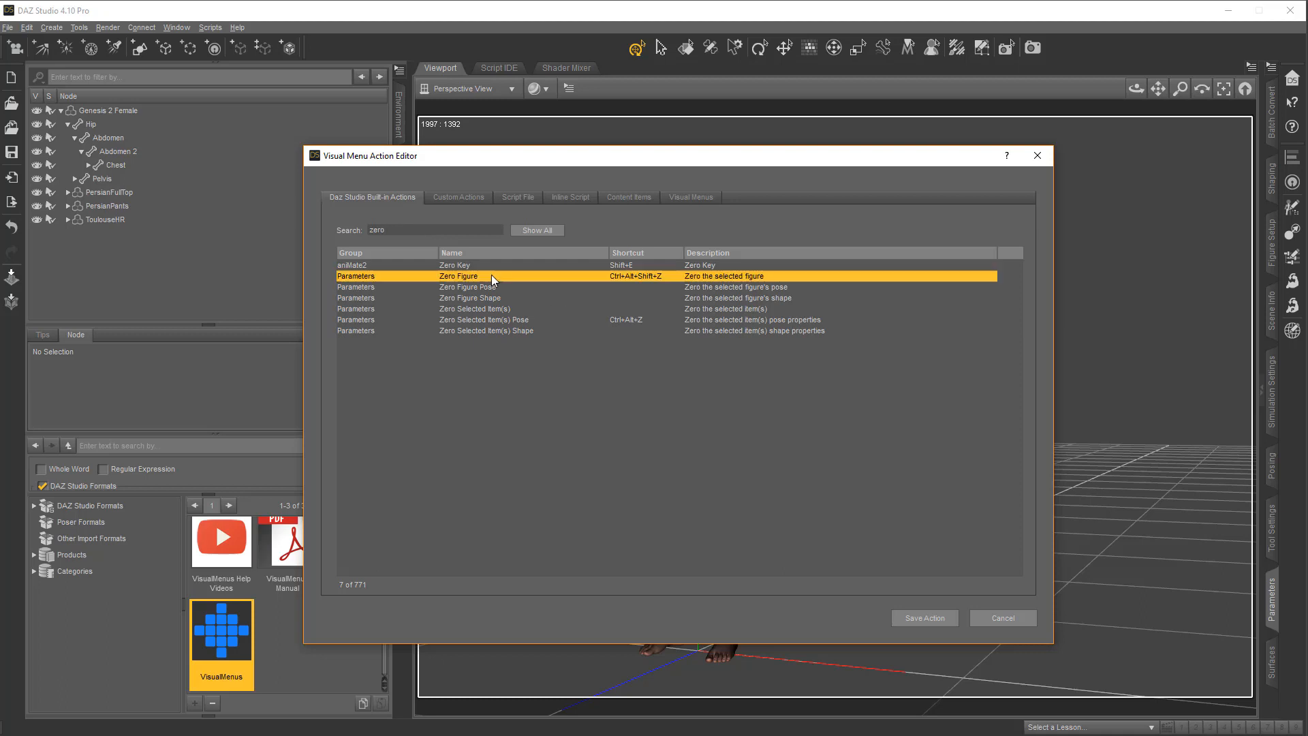
pyautogui.click(936, 619)
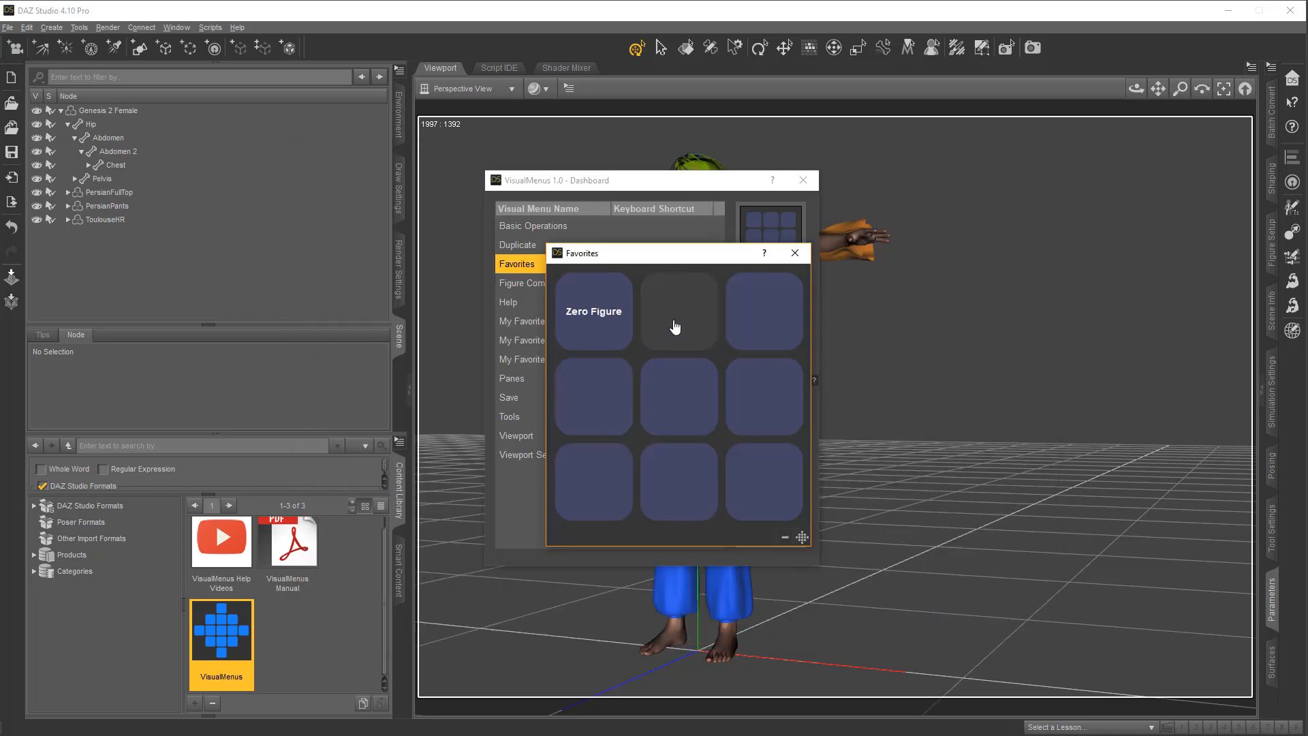
# Search the built-in actions for "render" and assign Render to the middle button of the Favorites menu's top row
pyautogui.click(678, 327)
pyautogui.click(440, 228)
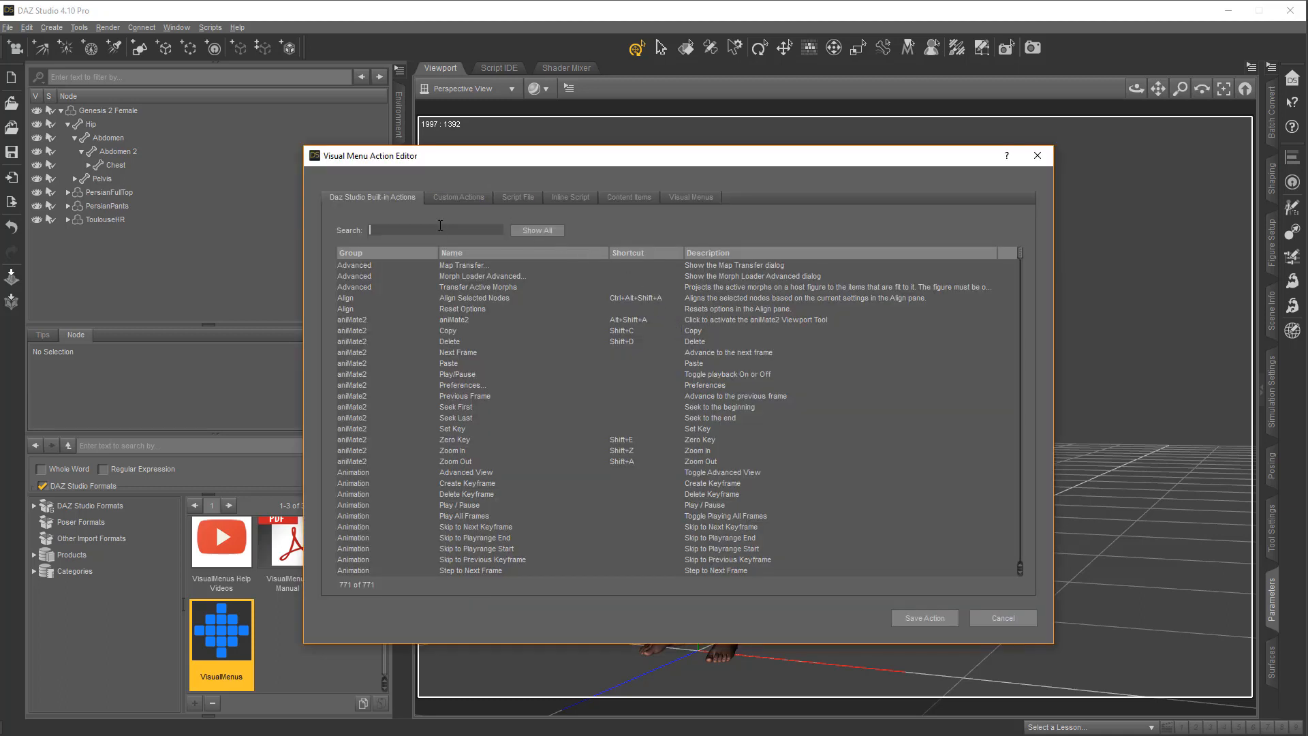
pyautogui.write('render')
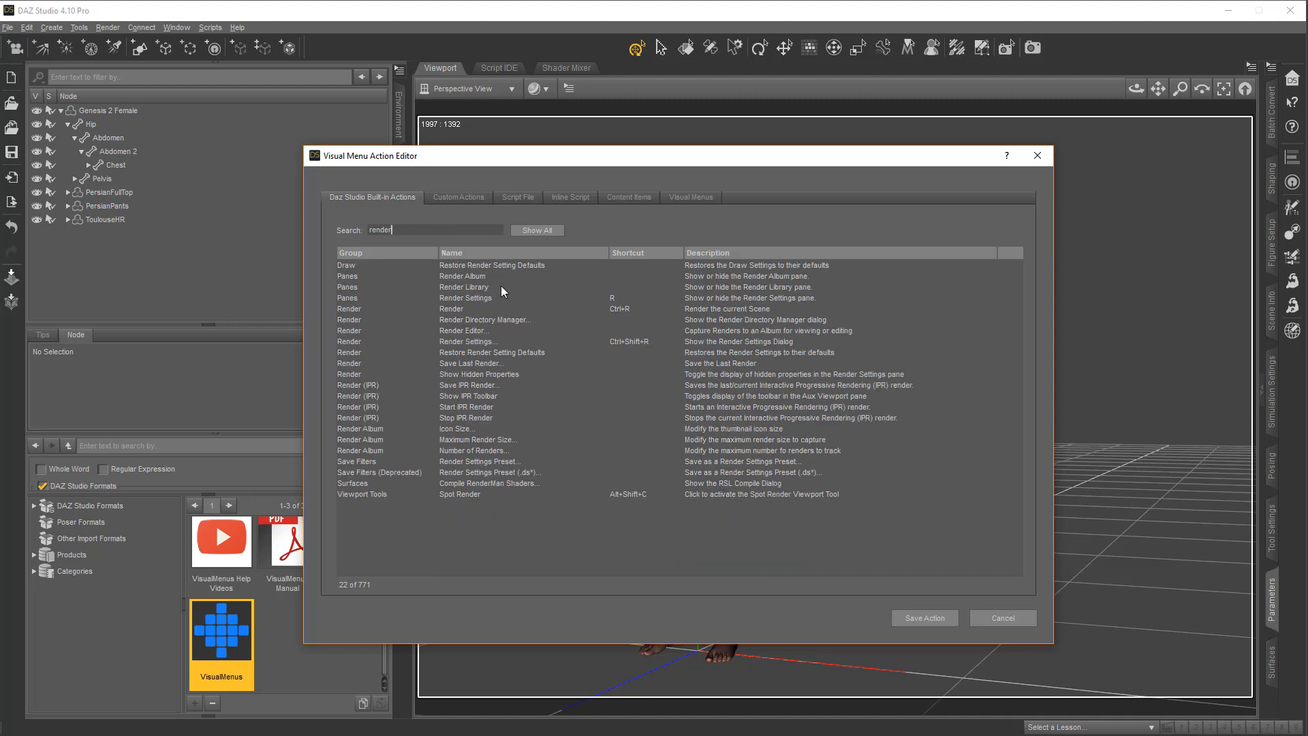
pyautogui.click(487, 310)
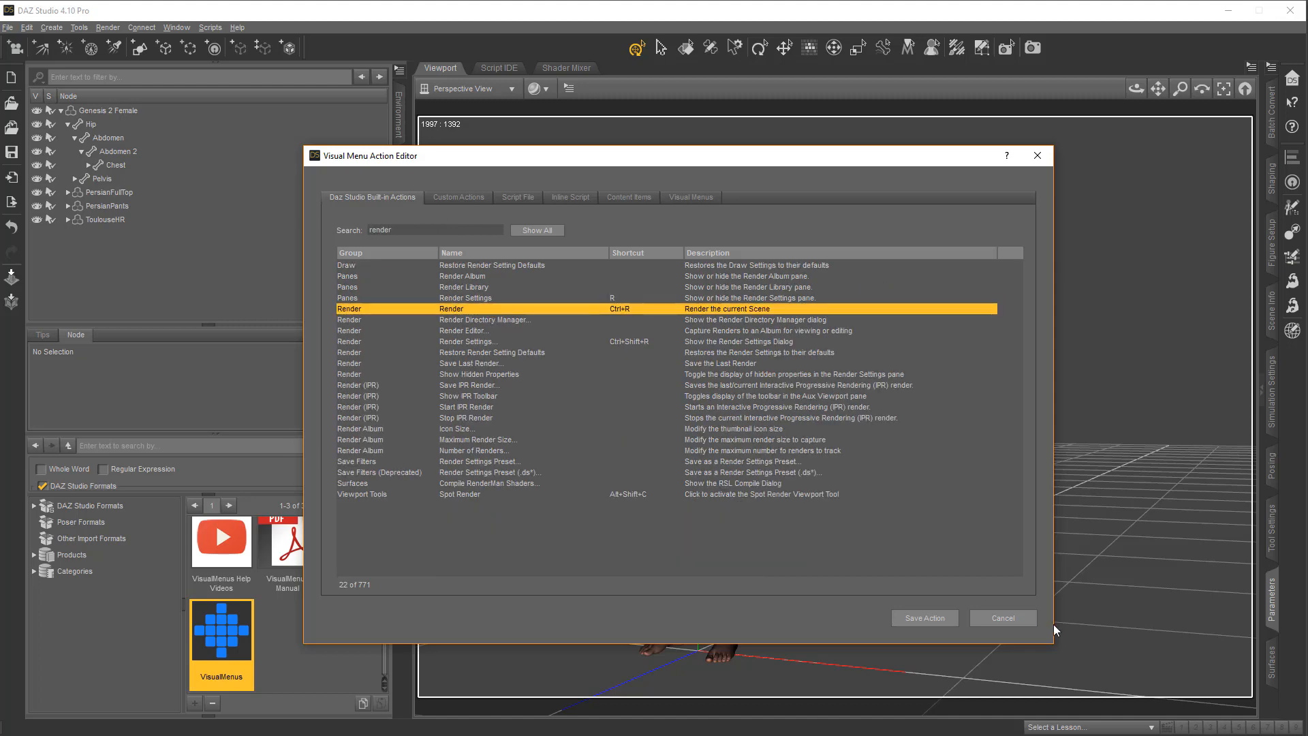
pyautogui.click(925, 620)
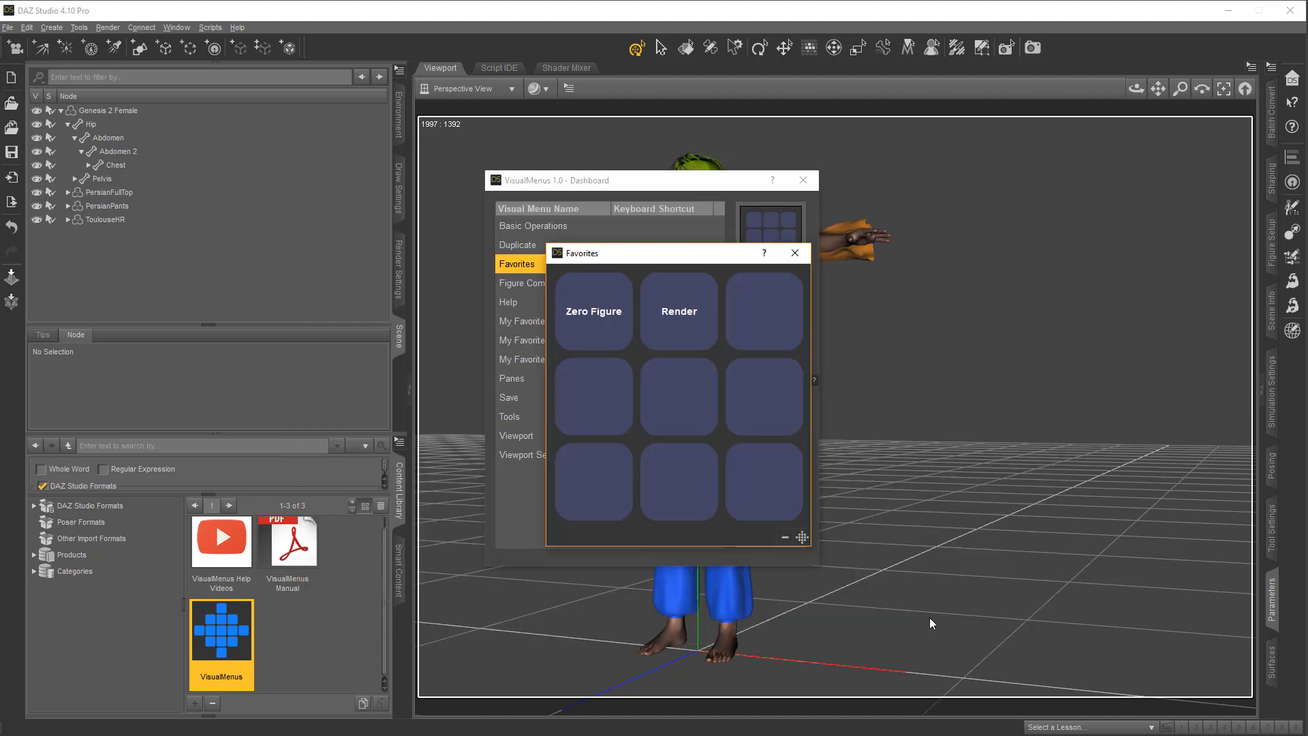
# Search the built-in actions for "iray" and assign NVIDIA Iray to the third button of the top row
pyautogui.click(778, 320)
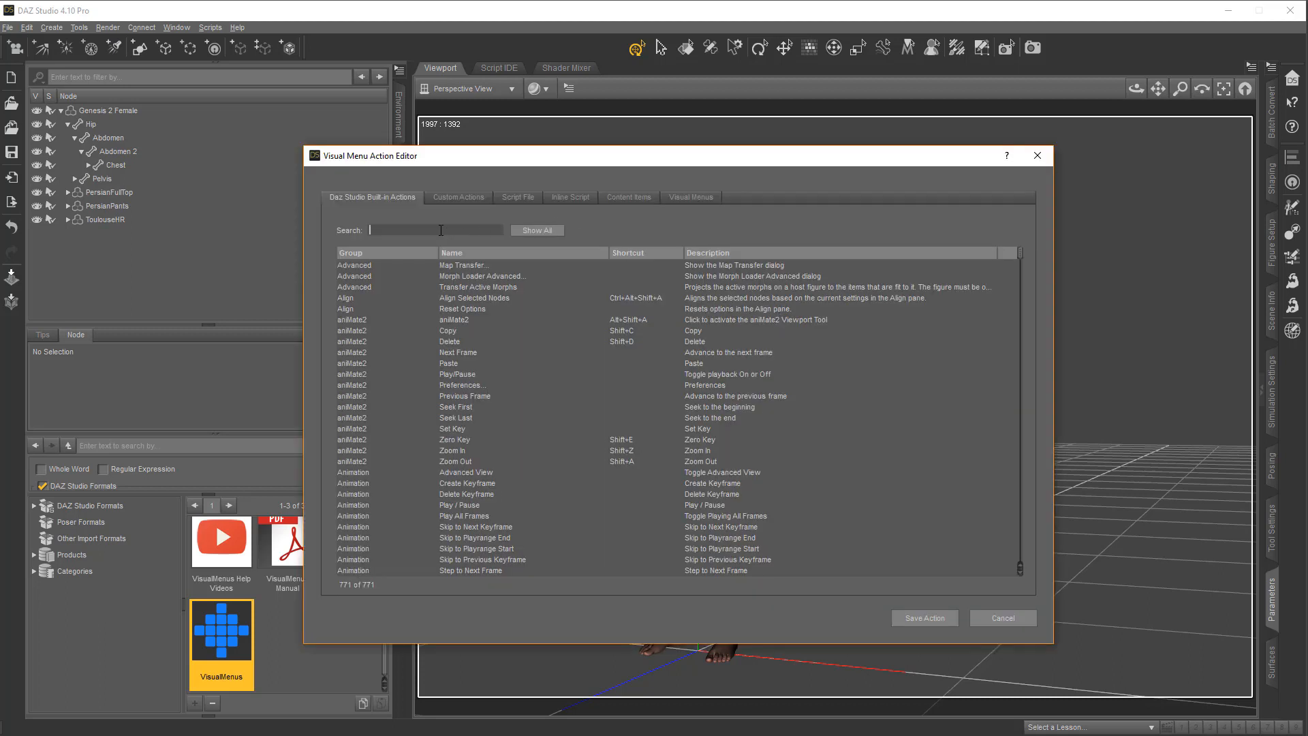
pyautogui.write('iray')
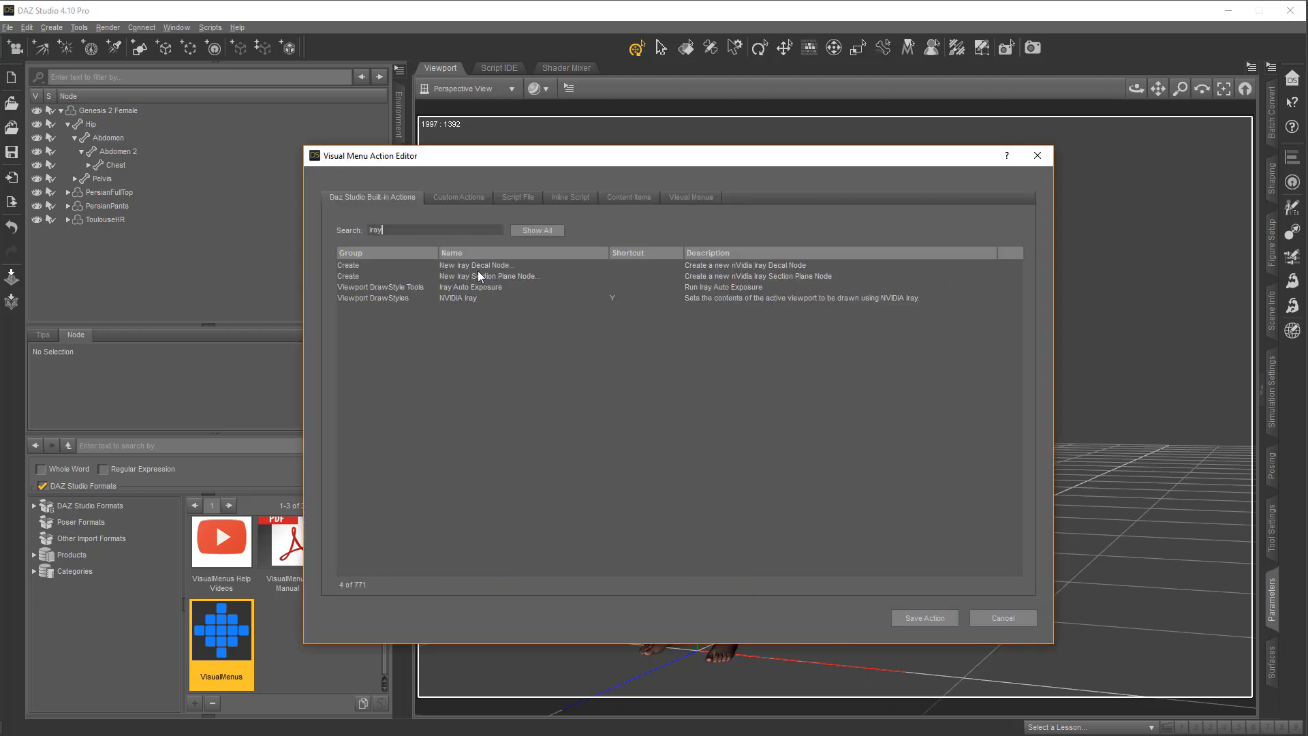
pyautogui.click(464, 299)
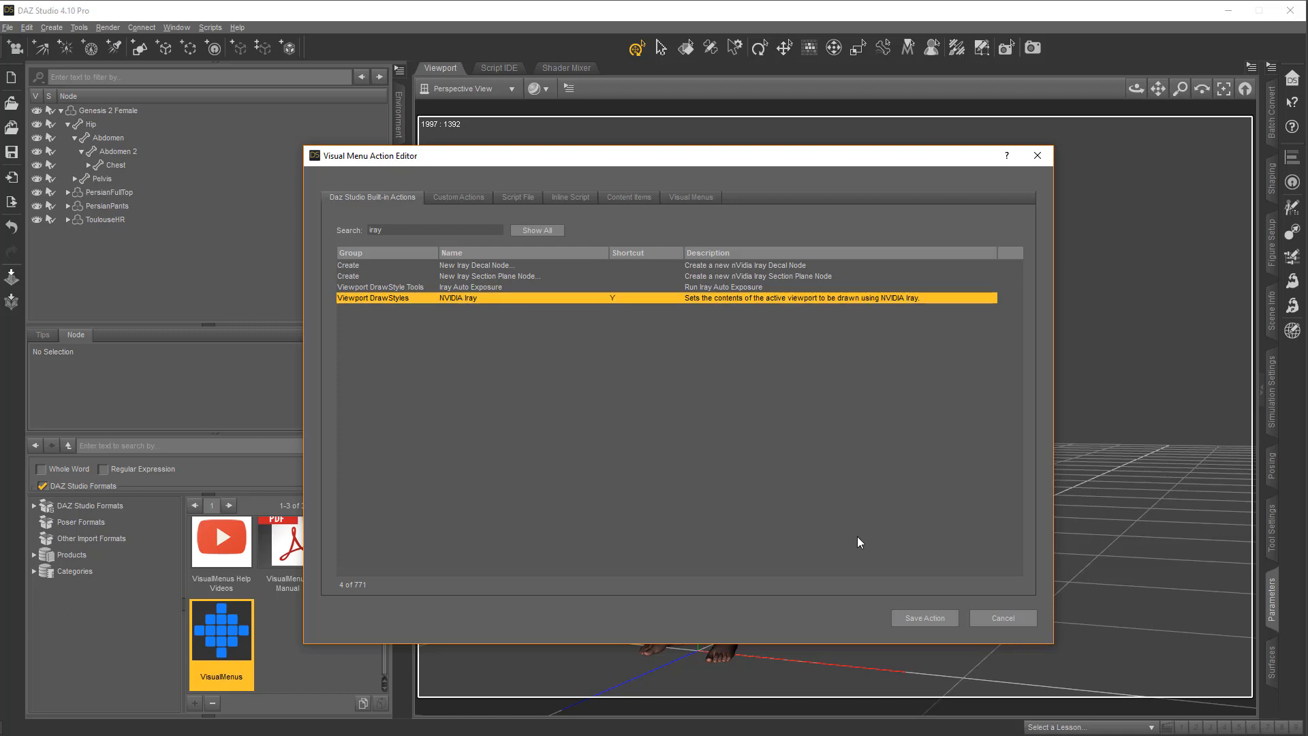
pyautogui.click(924, 618)
# Search the built-in actions for "viewport" and assign Texture Shaded to the first button of the second row
pyautogui.click(586, 405)
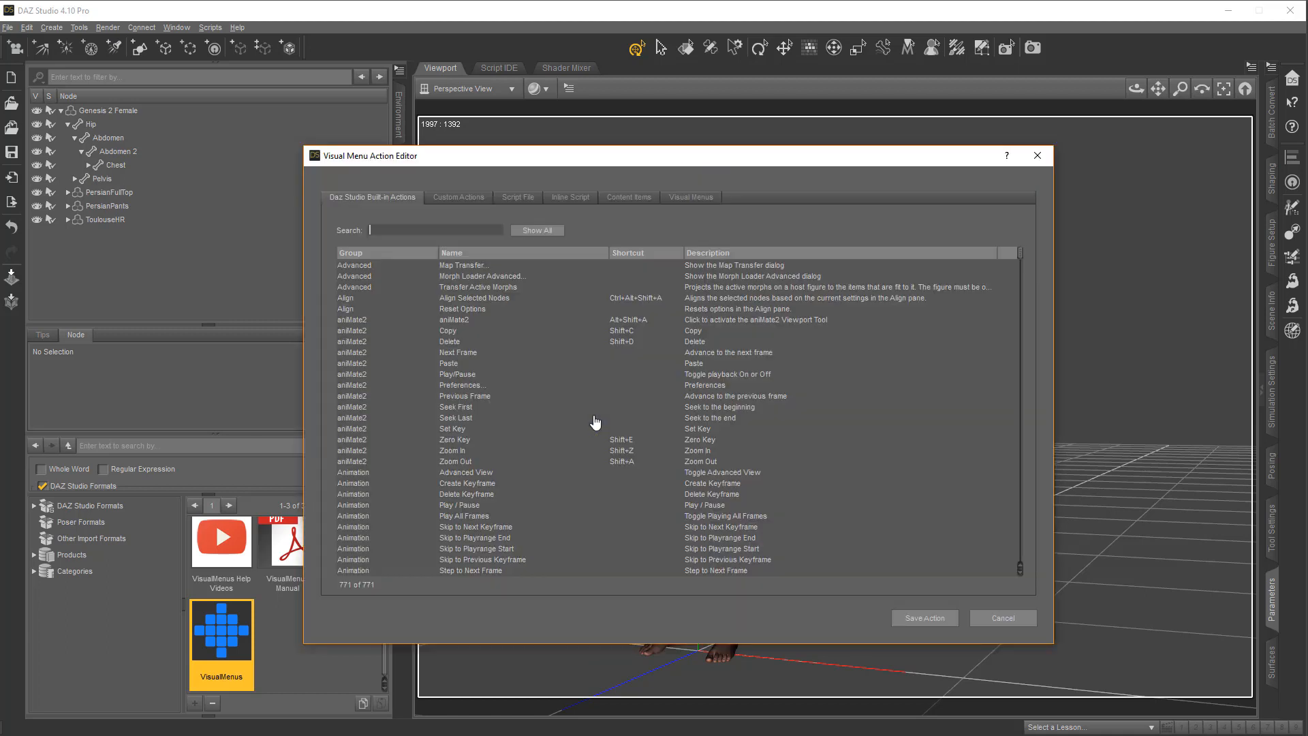
pyautogui.write('viewport')
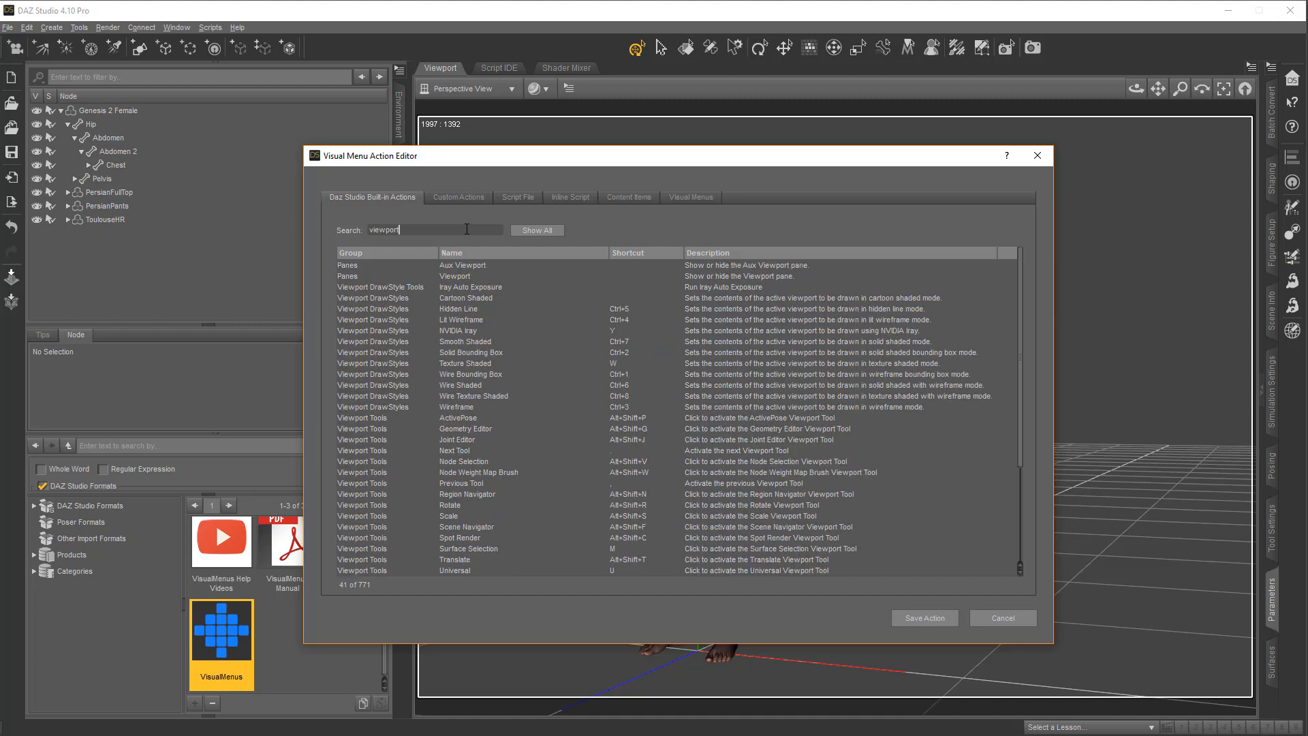
pyautogui.click(476, 366)
pyautogui.click(936, 613)
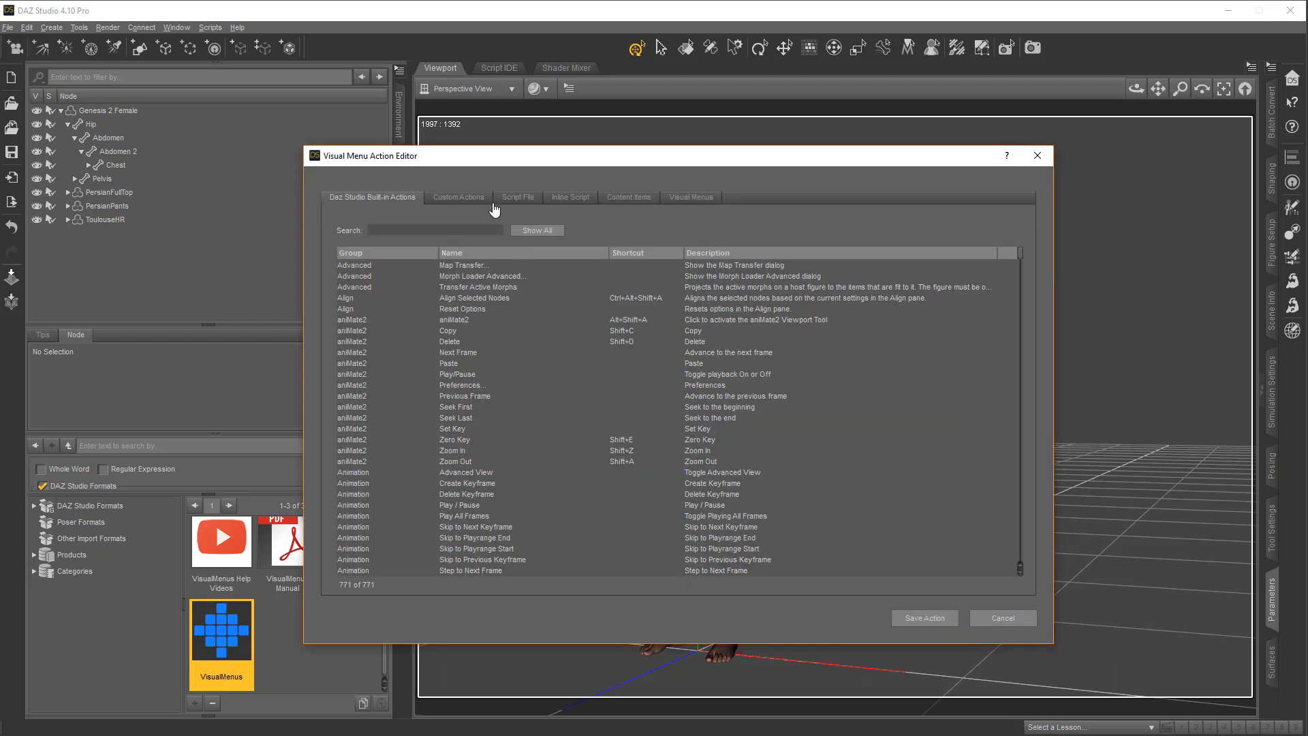
# Assign the custom action batch obj importer 1_2 to the center button of the Favorites menu
pyautogui.click(466, 198)
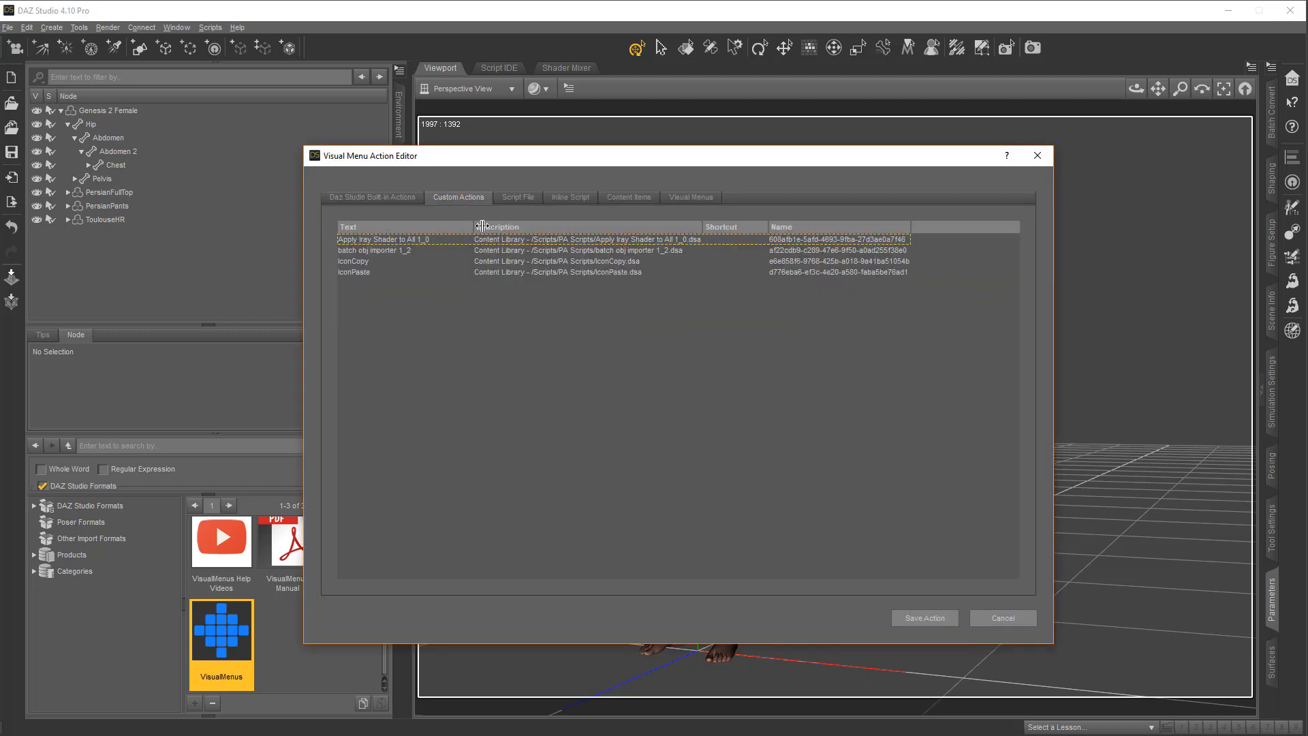
pyautogui.click(513, 250)
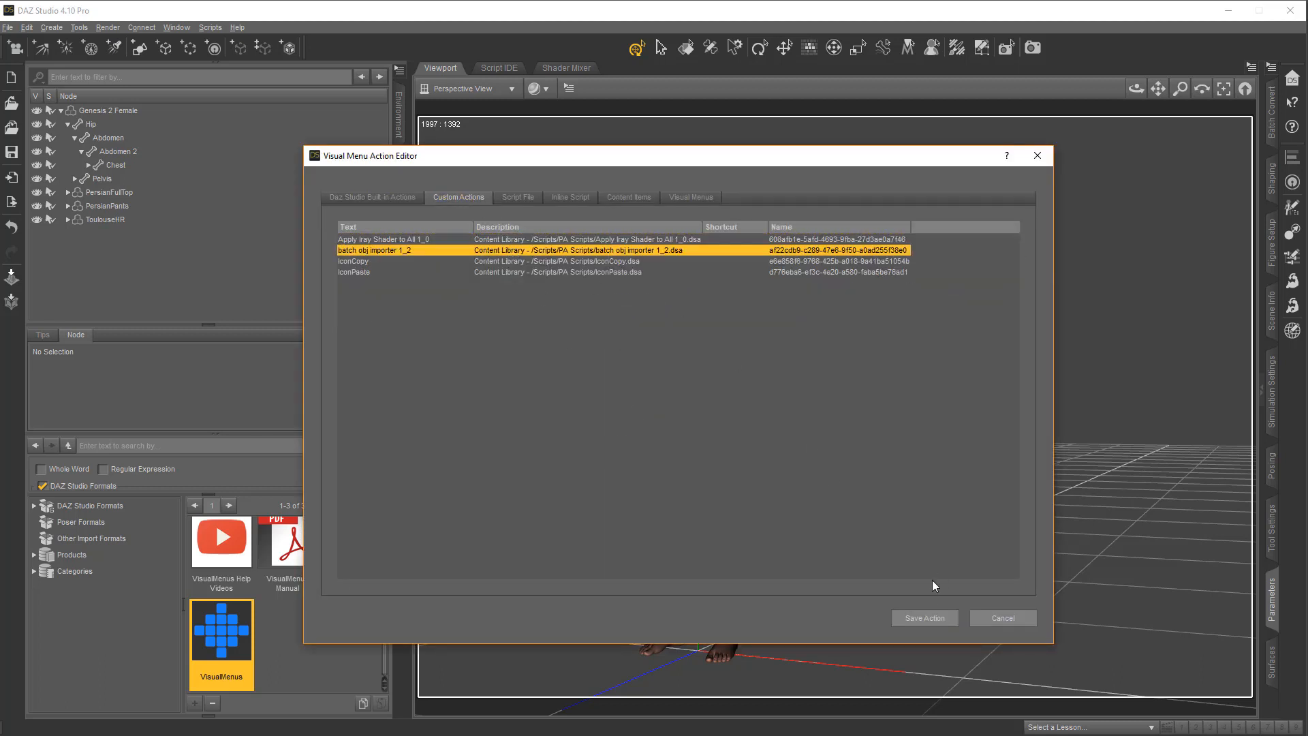
pyautogui.click(936, 618)
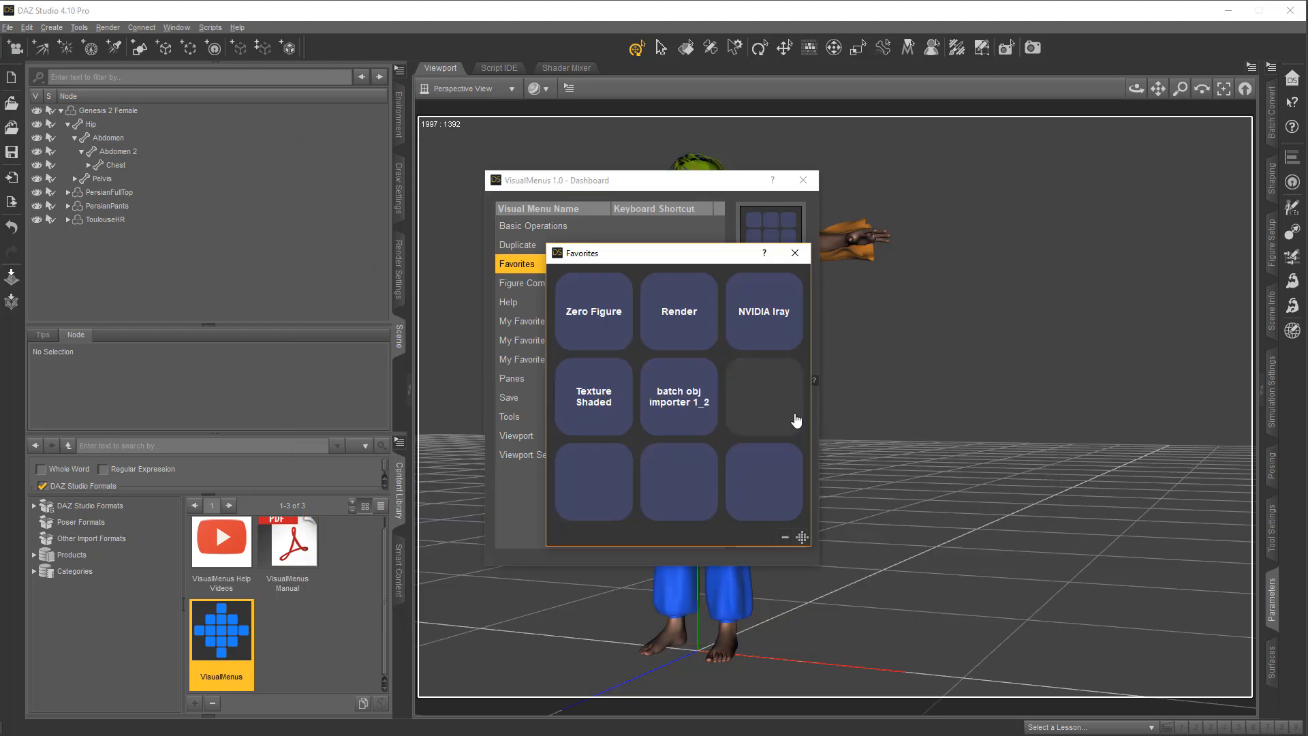
# Assign the script file "uv grid to all surfaces 1_1.dsa" from the PA Scripts folder to the third button of the second row
pyautogui.click(774, 409)
pyautogui.click(525, 197)
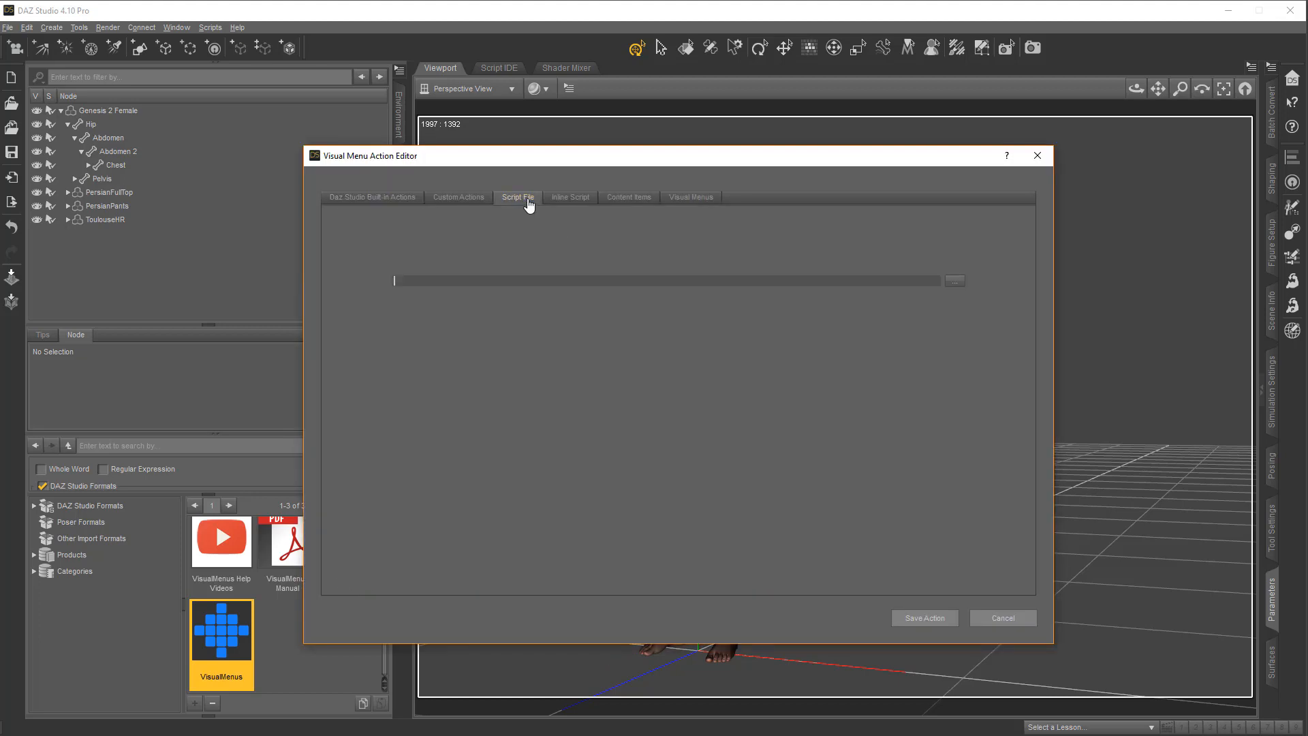
pyautogui.click(960, 286)
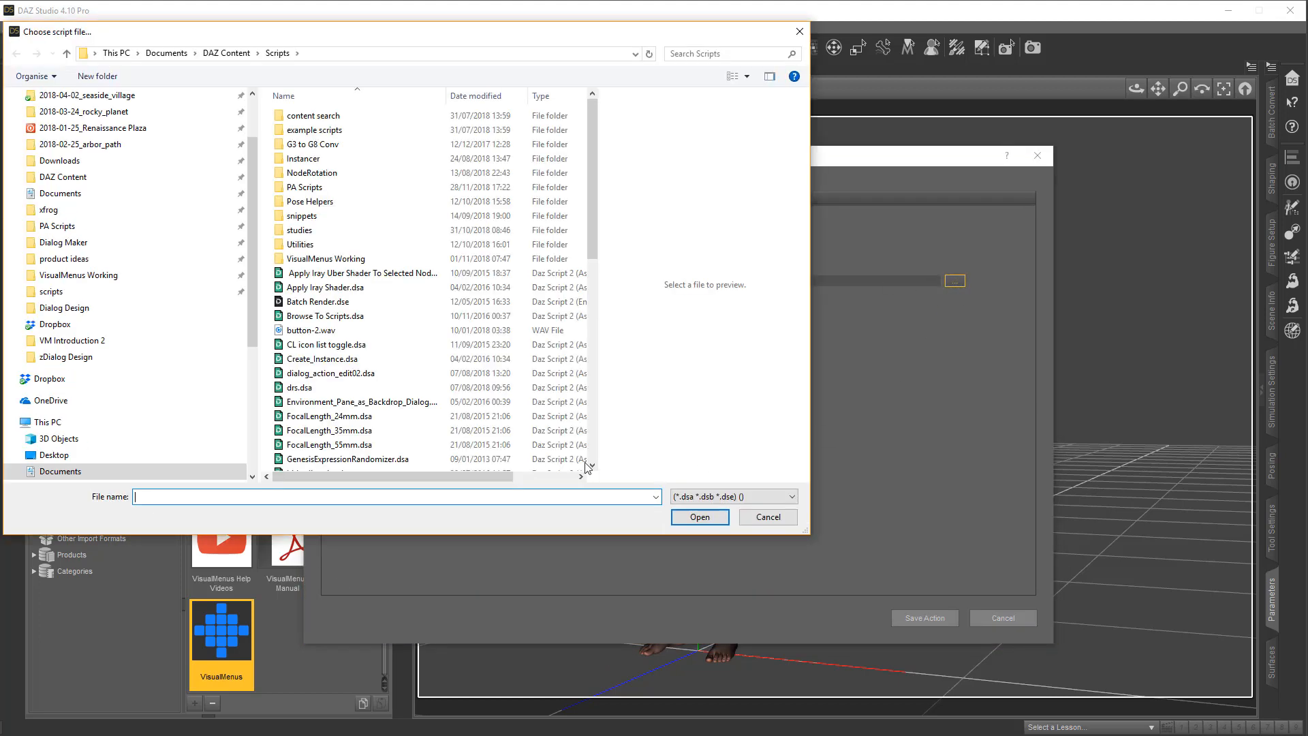
pyautogui.click(75, 226)
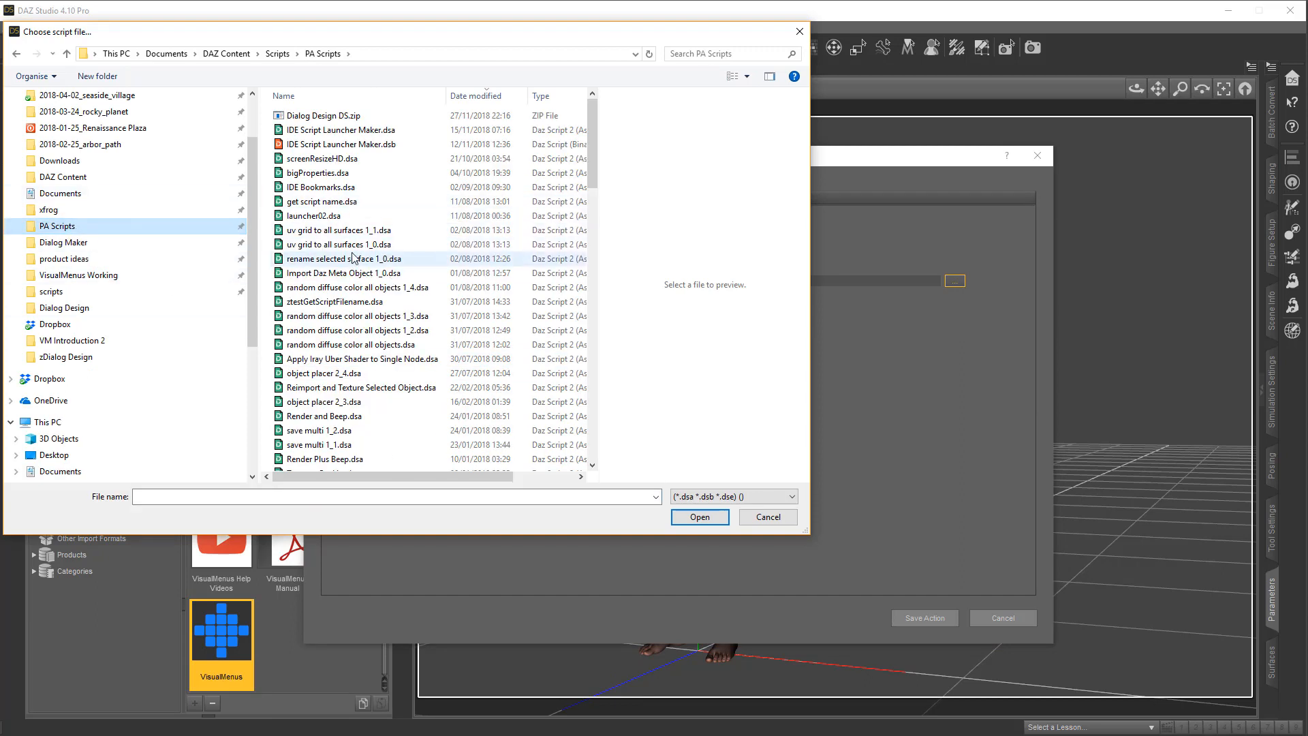
pyautogui.click(354, 230)
pyautogui.click(699, 516)
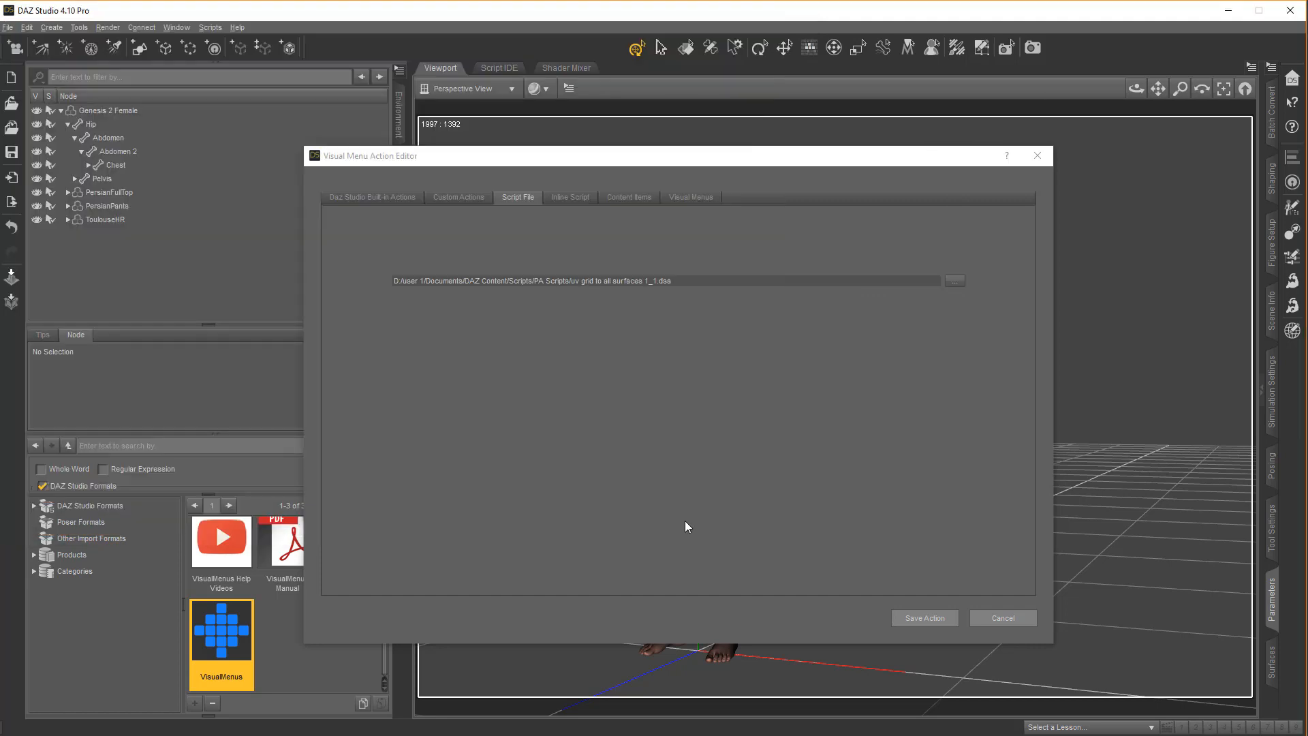
pyautogui.click(925, 618)
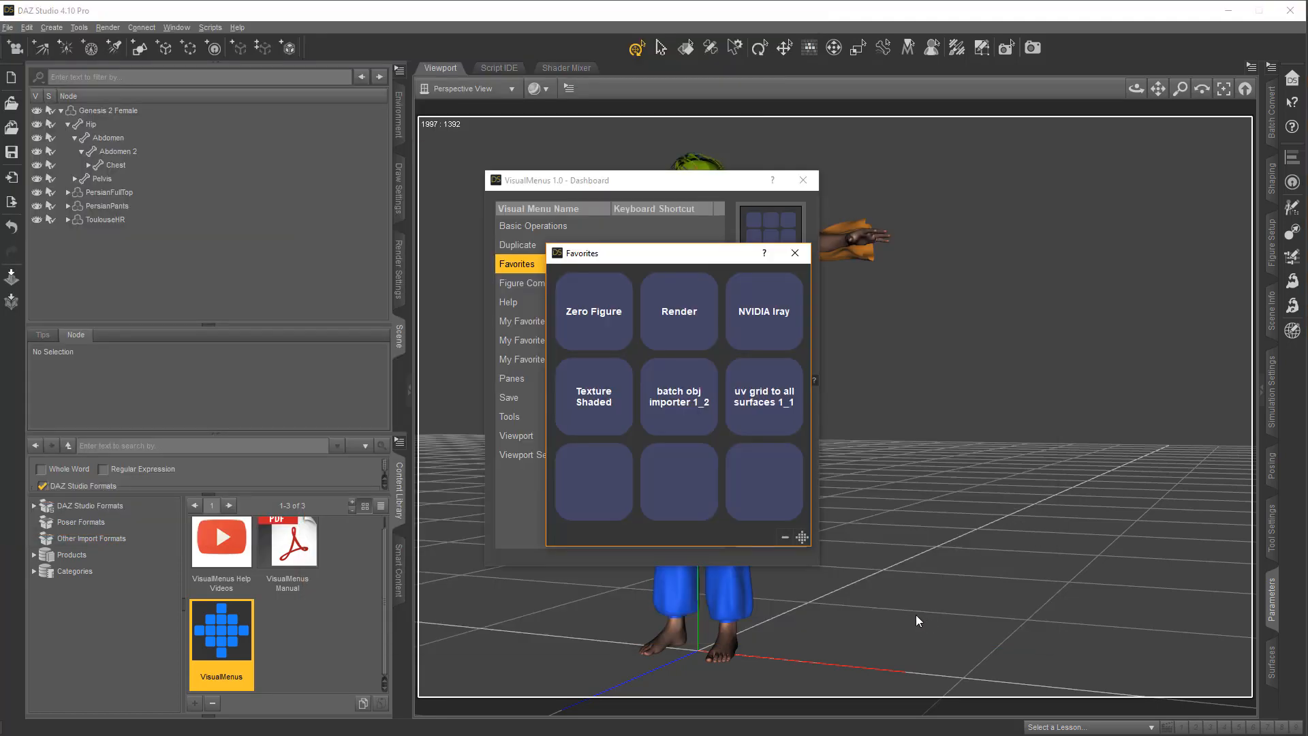
# Move the Favorites menu window and assign an inline script labeled Toggle Visibility of Selected to the first button of the bottom row
pyautogui.click(802, 537)
pyautogui.click(568, 469)
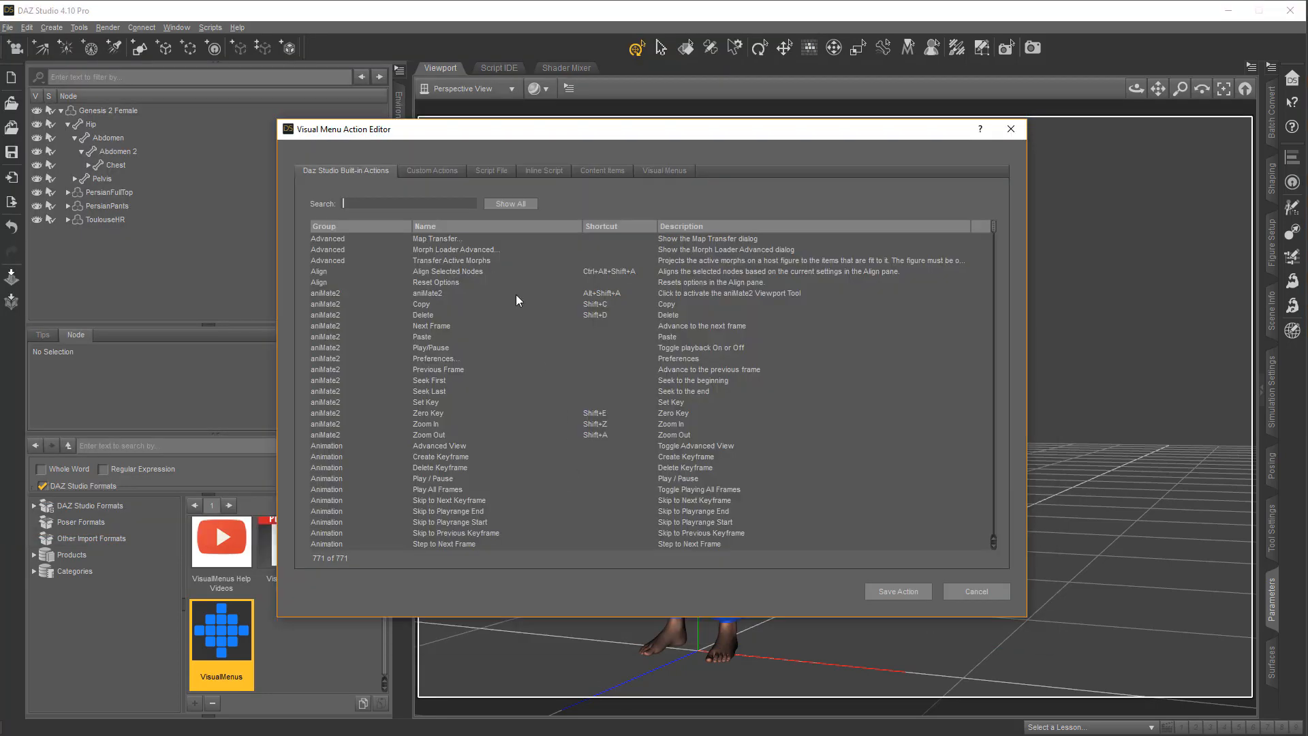
pyautogui.click(544, 171)
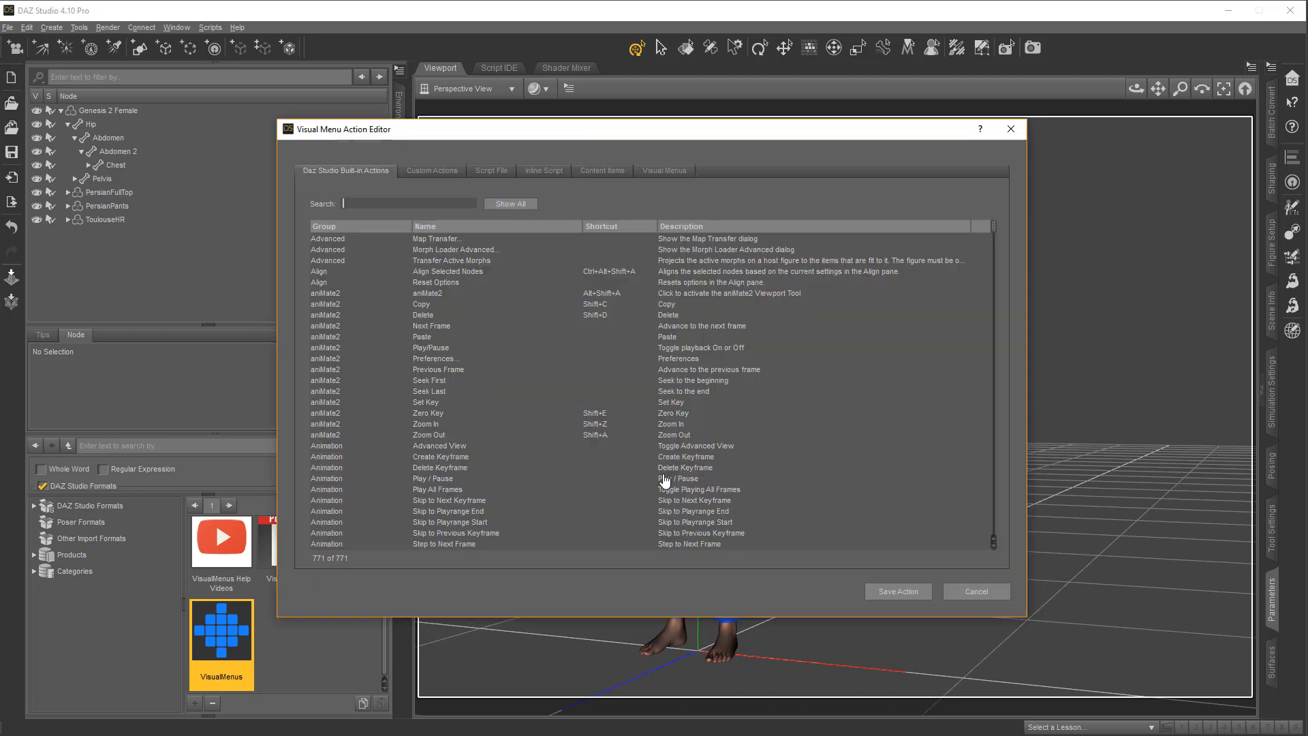
# Assign the Barefoot Dancer content item to the middle button of the bottom row
pyautogui.click(602, 172)
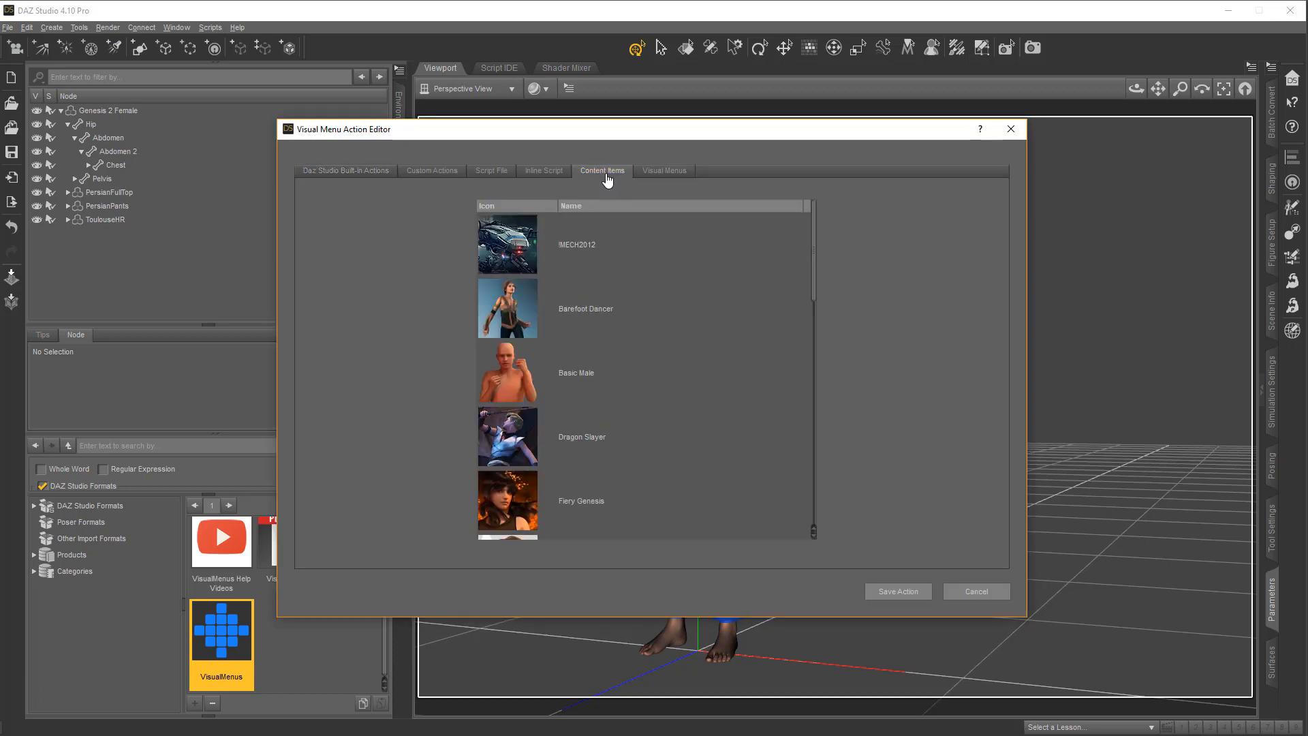
pyautogui.click(529, 307)
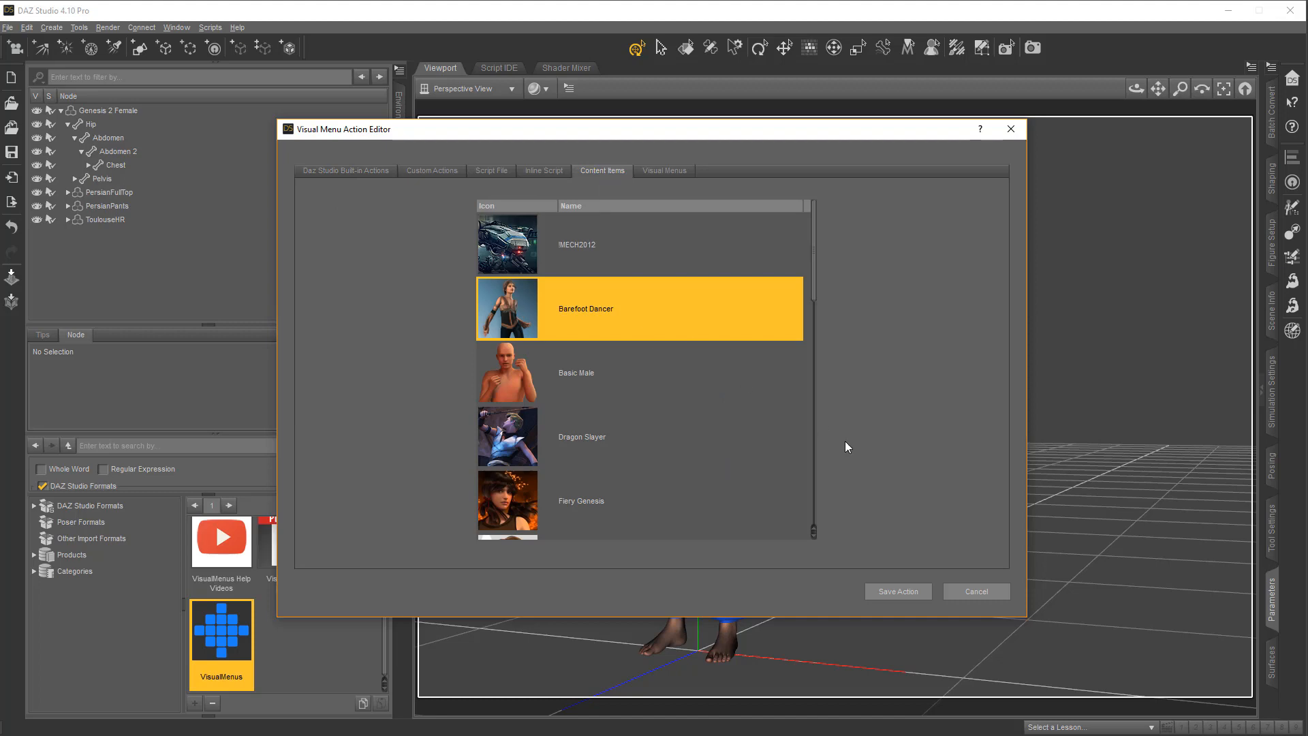
pyautogui.click(903, 591)
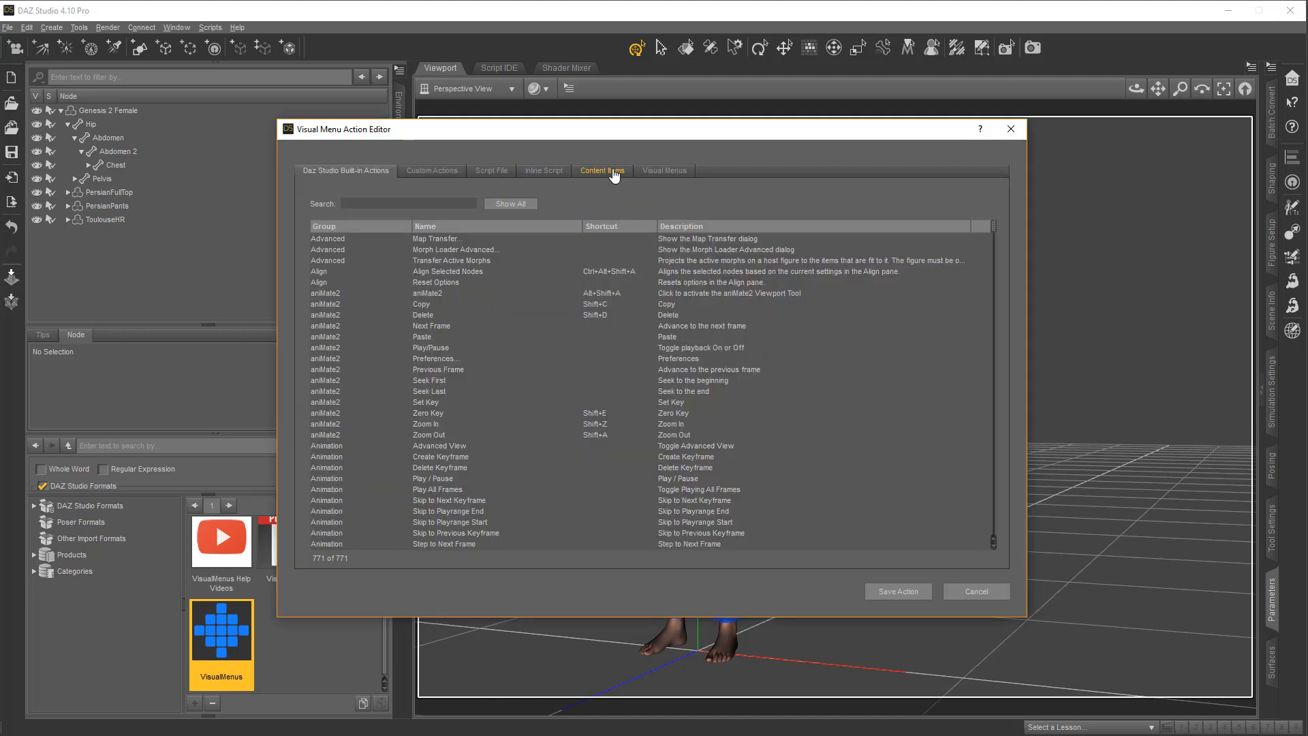
# Assign the My Favorite Figures visual menu to the last button of the Favorites menu's bottom row
pyautogui.click(603, 171)
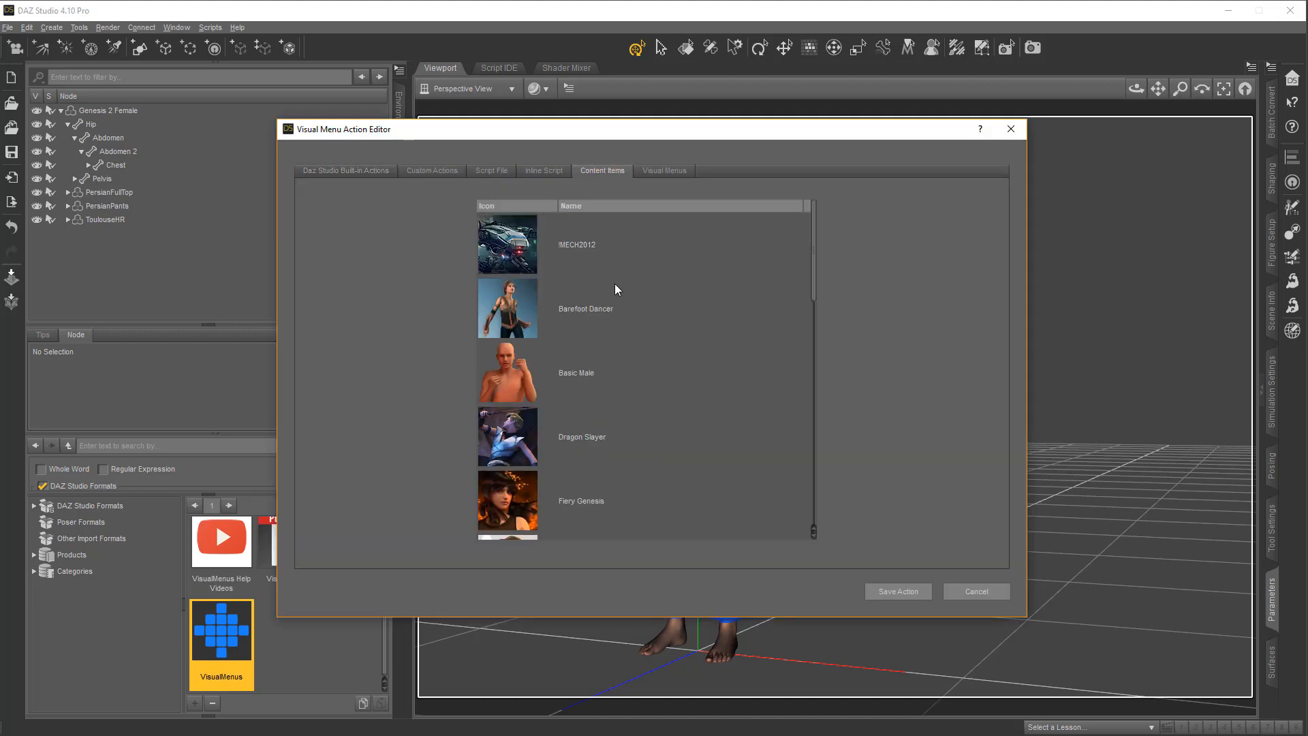
pyautogui.scroll(-5, 600, 304)
pyautogui.scroll(4, 600, 321)
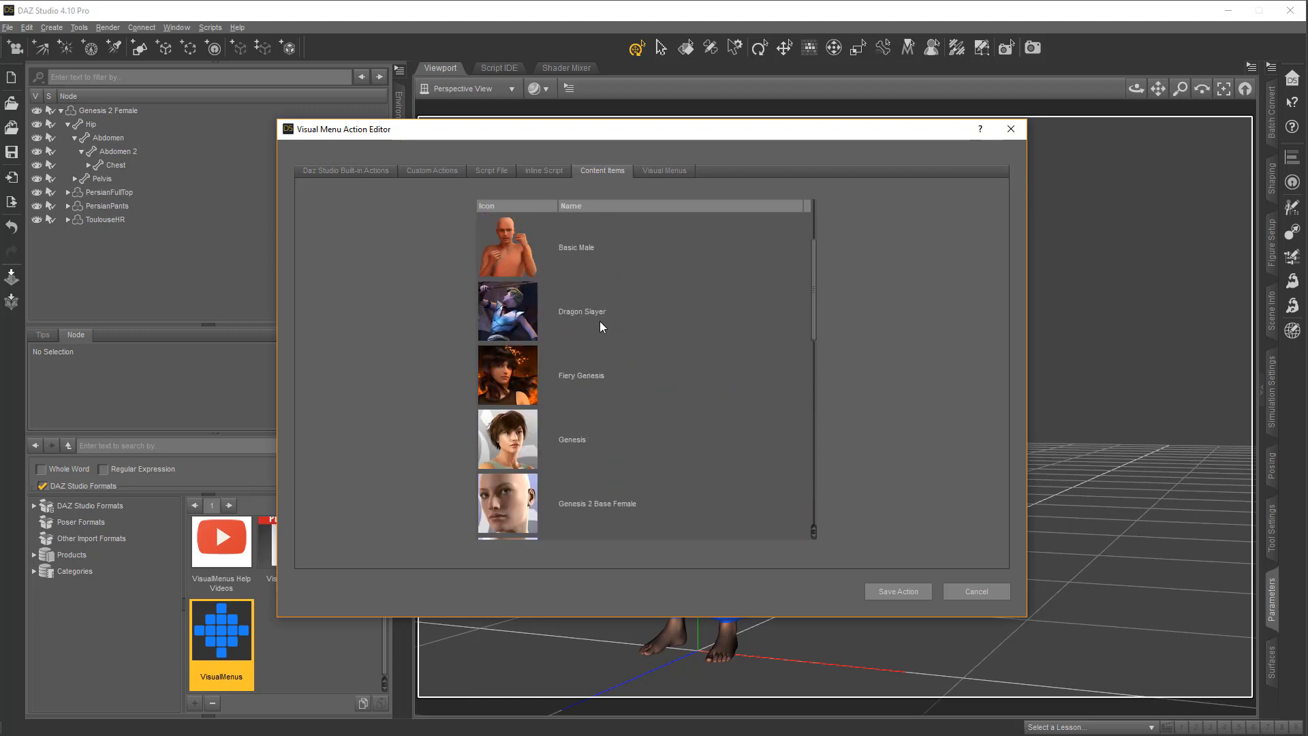
pyautogui.scroll(2, 600, 320)
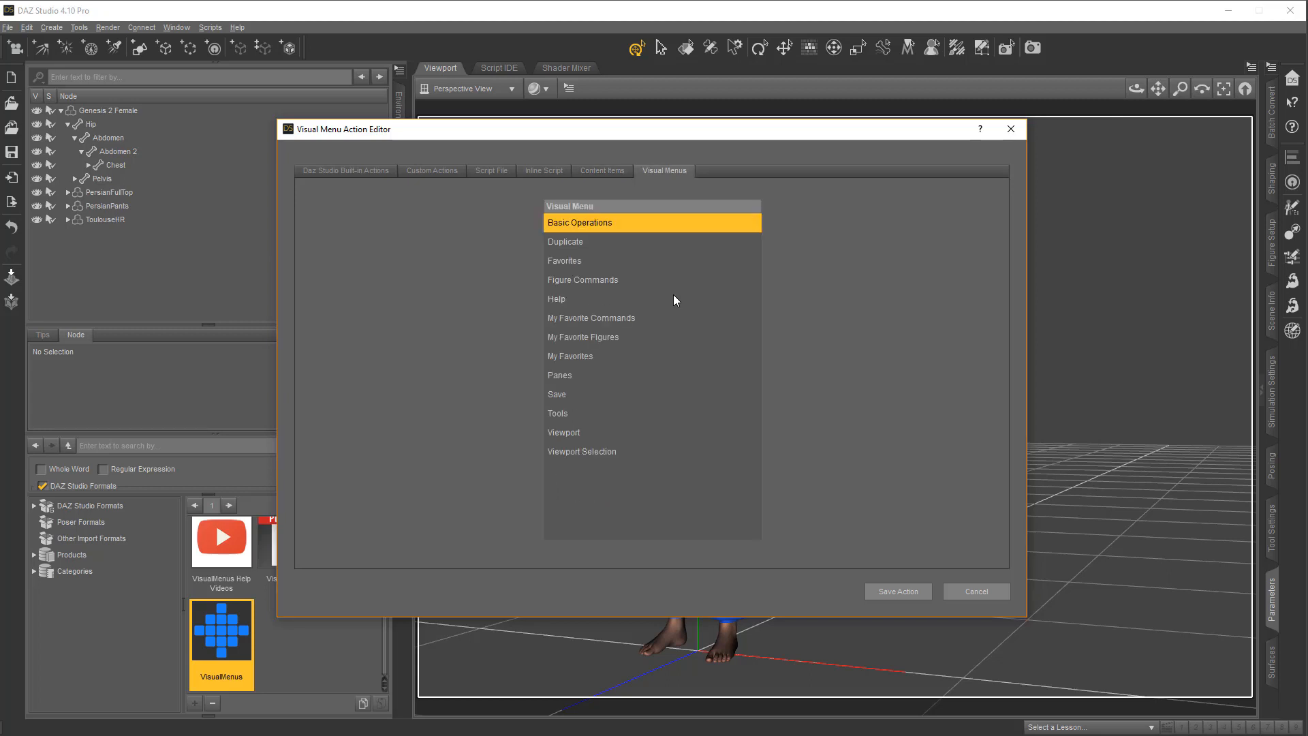
pyautogui.click(628, 337)
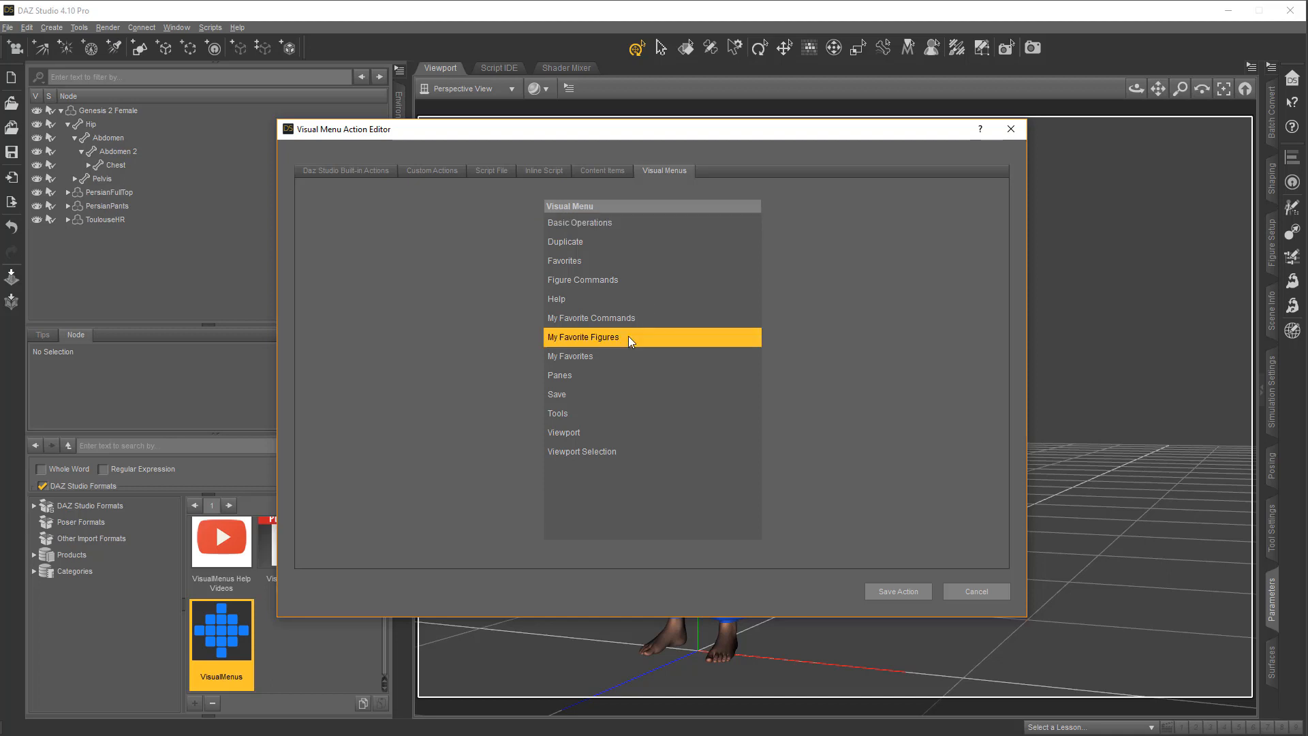
pyautogui.click(908, 592)
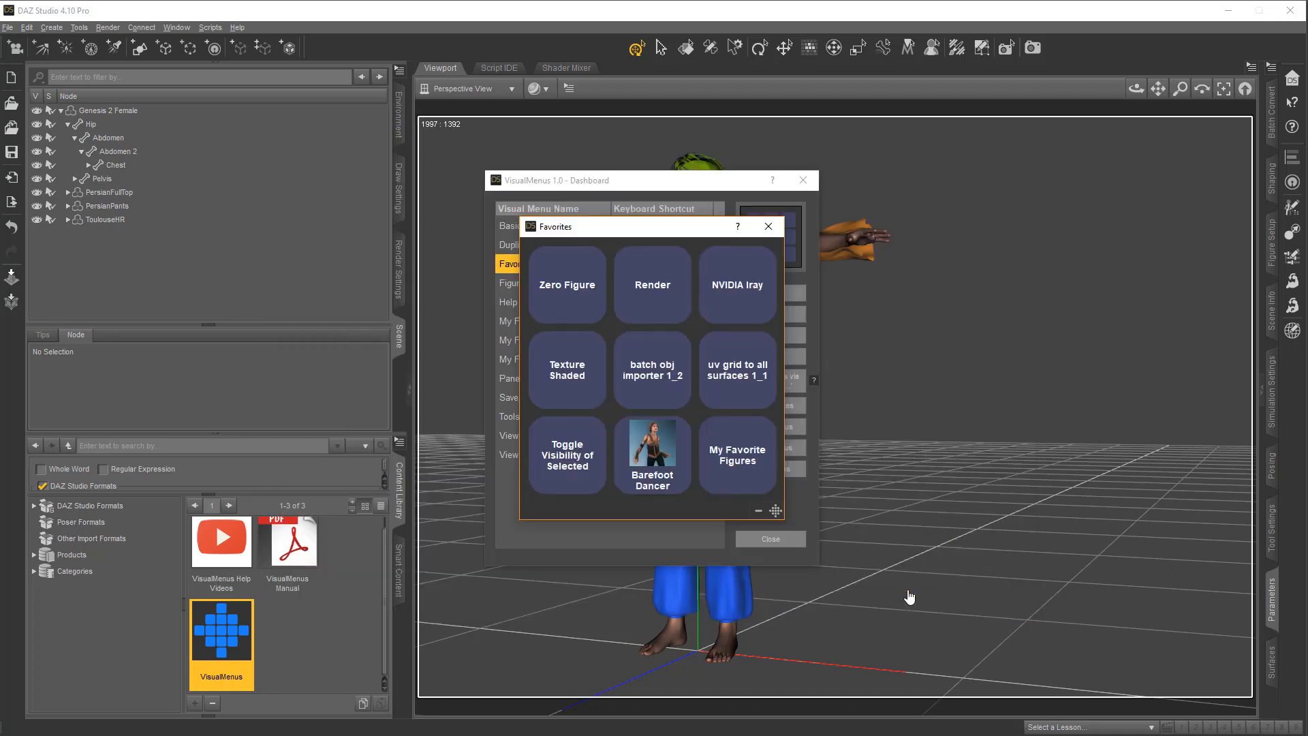
# Test the My Favorite Figures submenu from the Favorites menu, and reopen and close Favorites from the dashboard
pyautogui.click(750, 474)
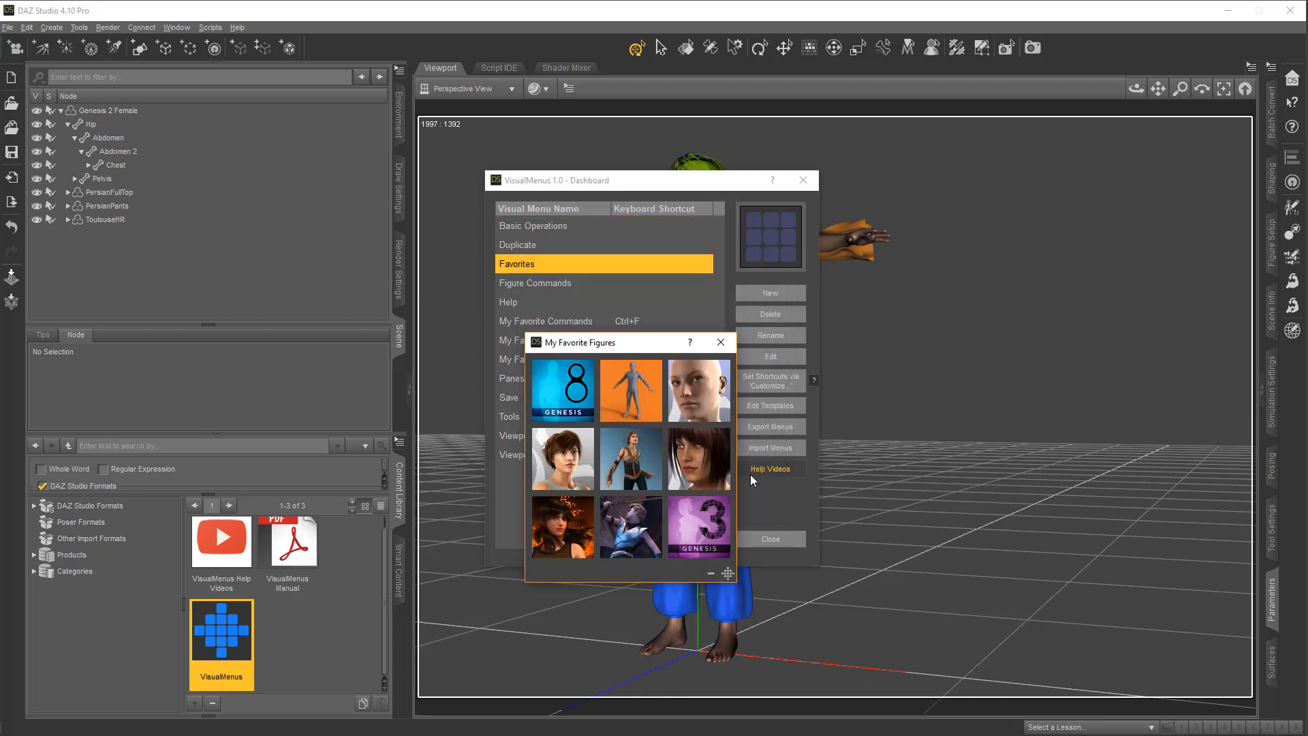
pyautogui.click(721, 342)
pyautogui.doubleClick(596, 263)
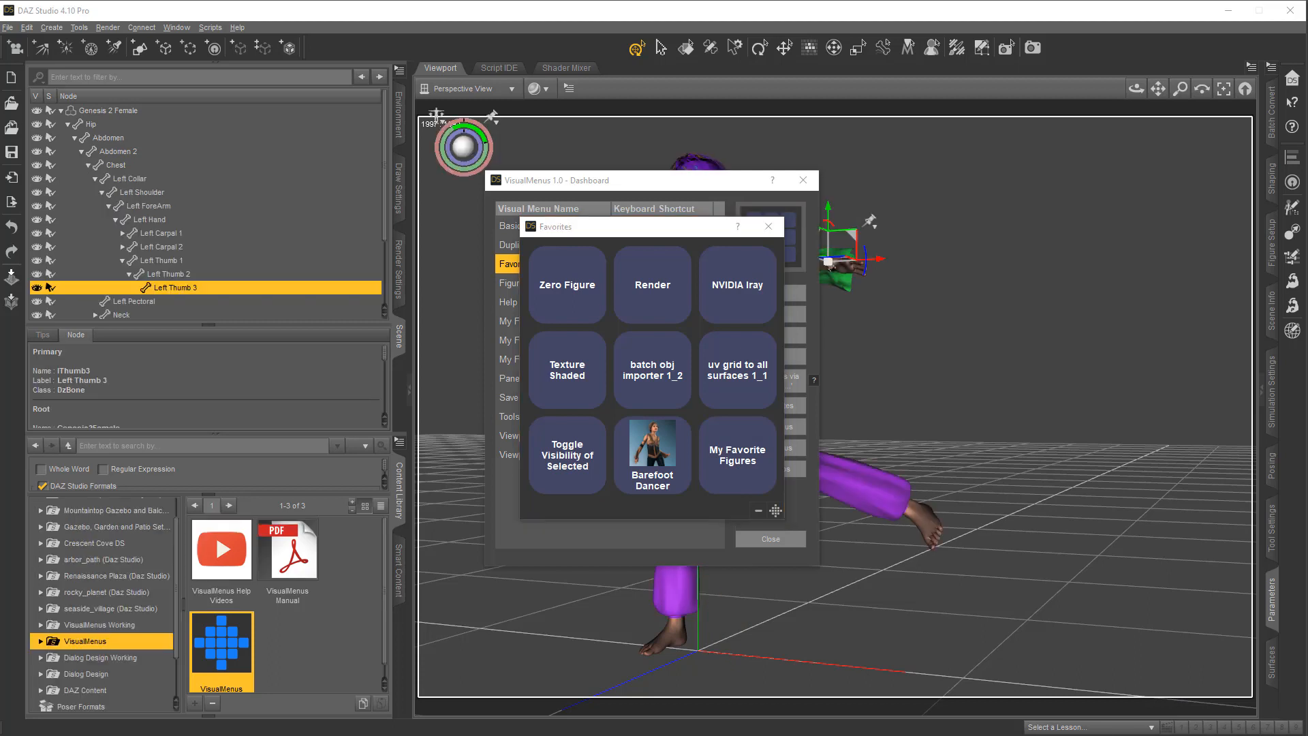
pyautogui.click(770, 228)
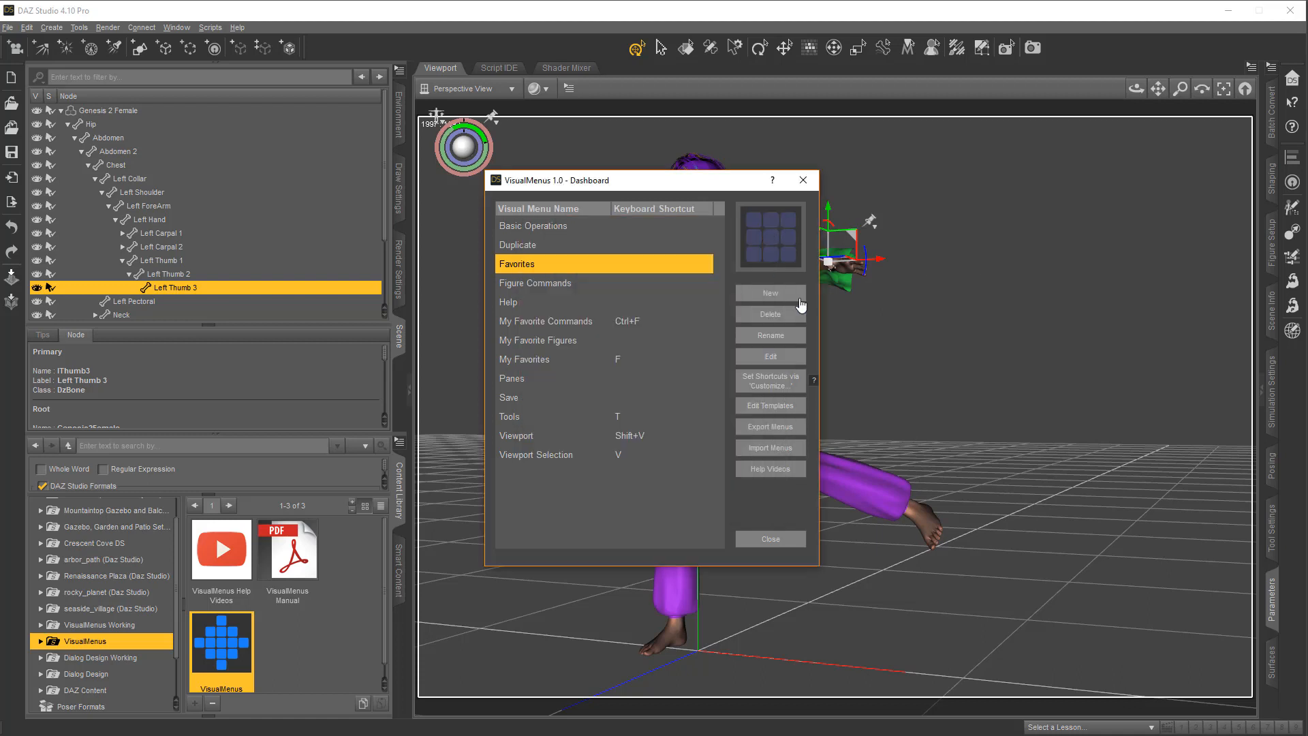
# Set the keyboard shortcut Shift+F for the custom action Launch VM: Favorites in the DAZ Studio customization
pyautogui.click(796, 388)
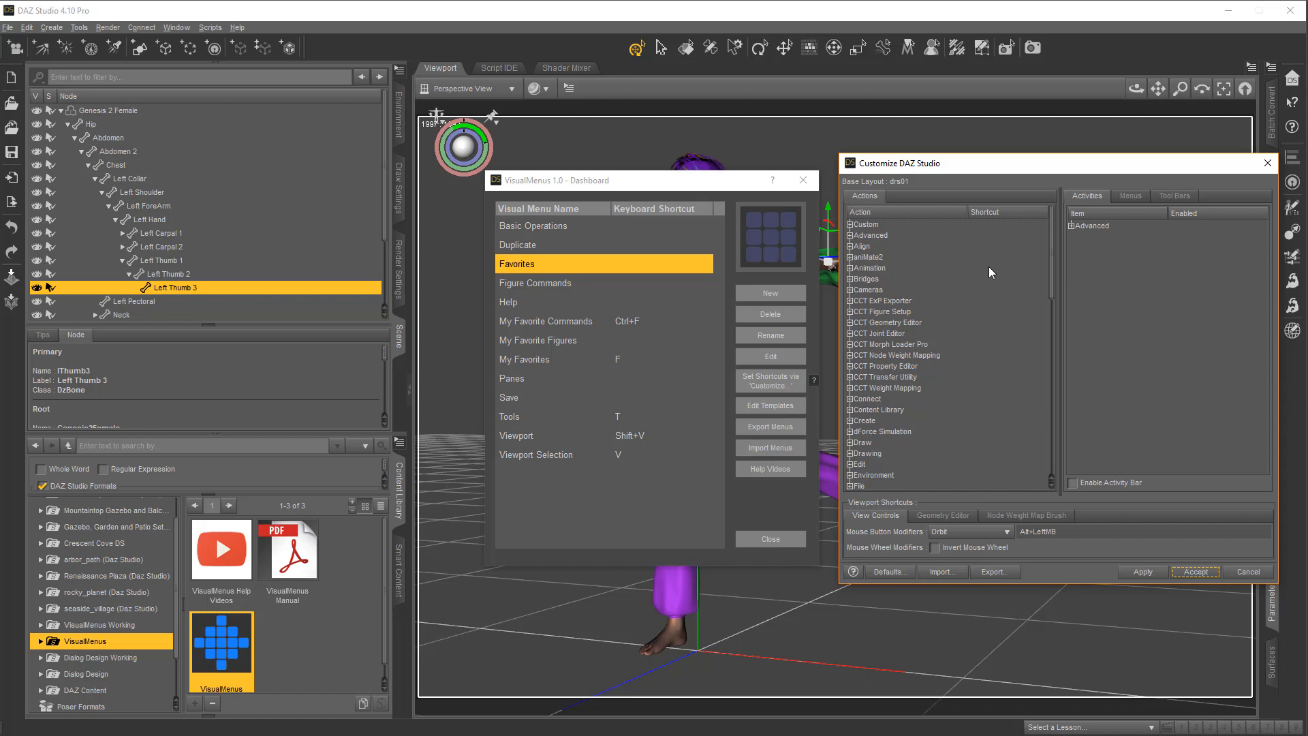
pyautogui.click(850, 225)
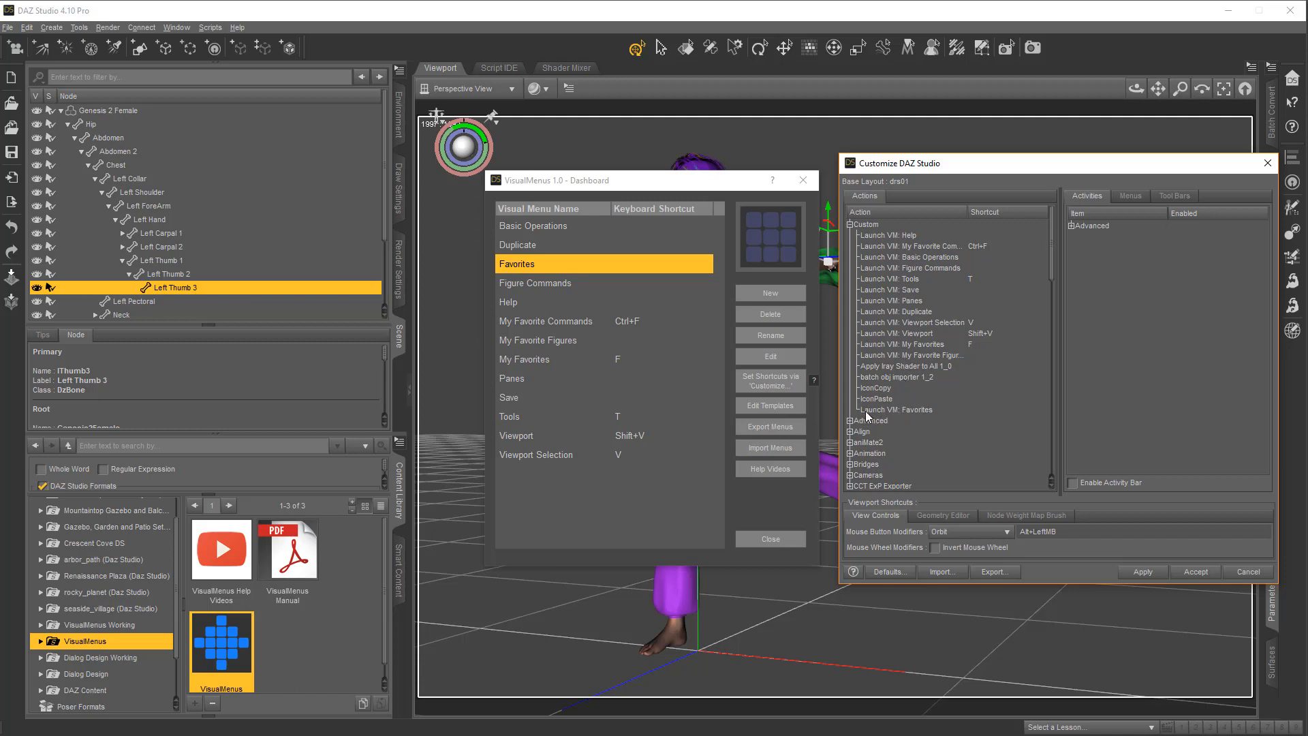
pyautogui.click(921, 408)
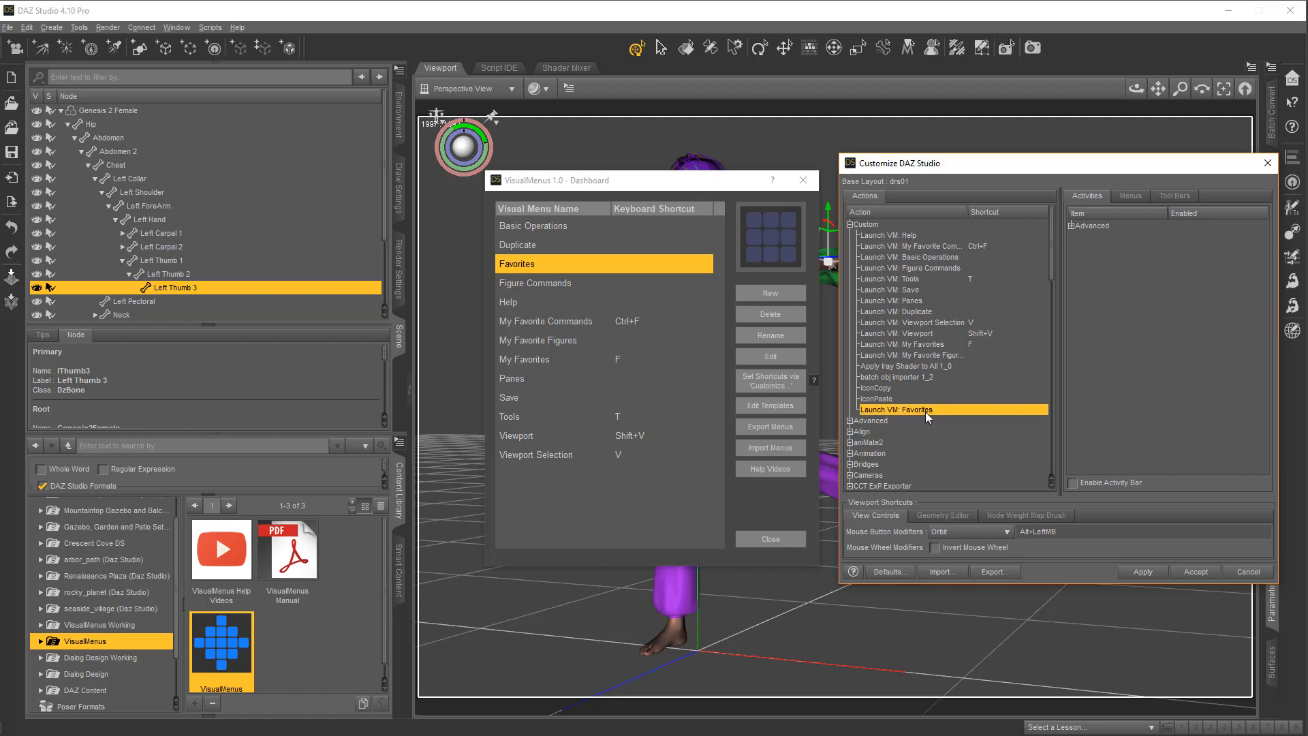
pyautogui.rightClick(925, 412)
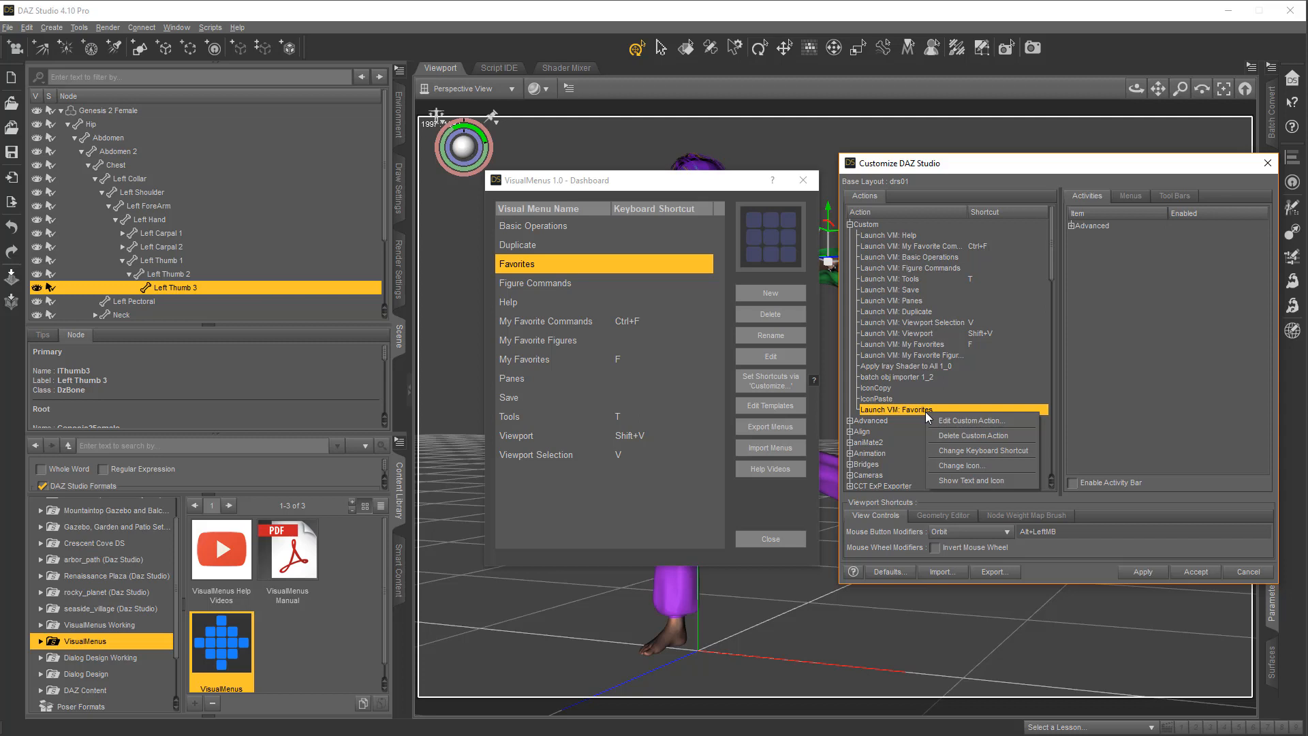
pyautogui.click(1009, 453)
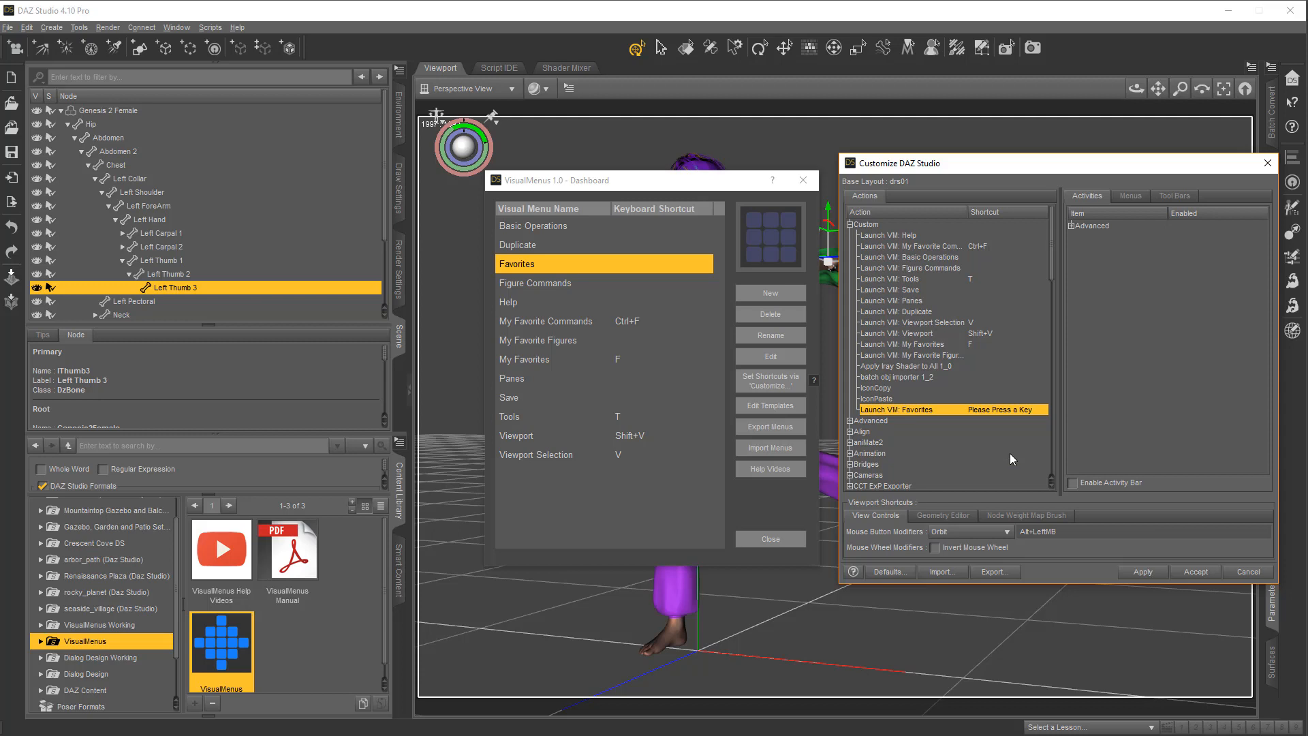
pyautogui.hotkey('shift', 'f')
# Set shortcut P for Launch VM: Panes and S for Launch VM: Save, overriding the conflicting use, and close the customization and dashboard
pyautogui.rightClick(972, 297)
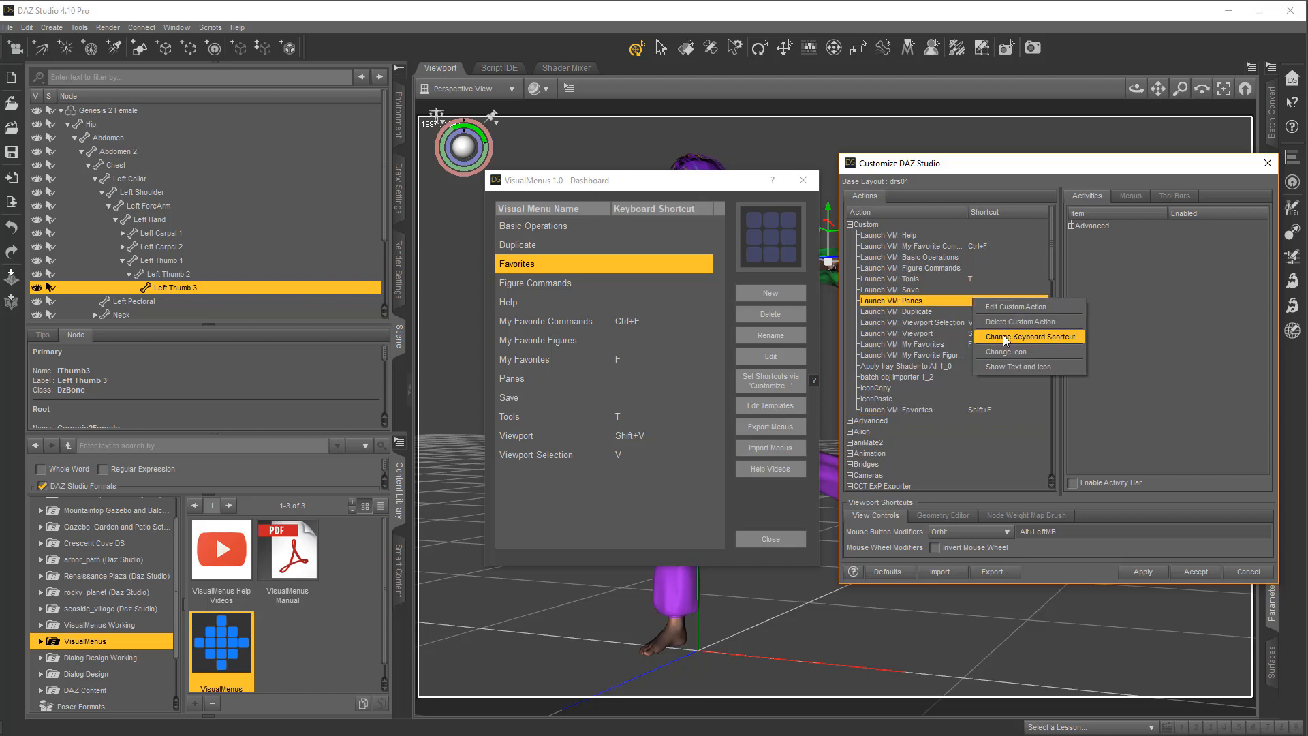
pyautogui.click(1005, 338)
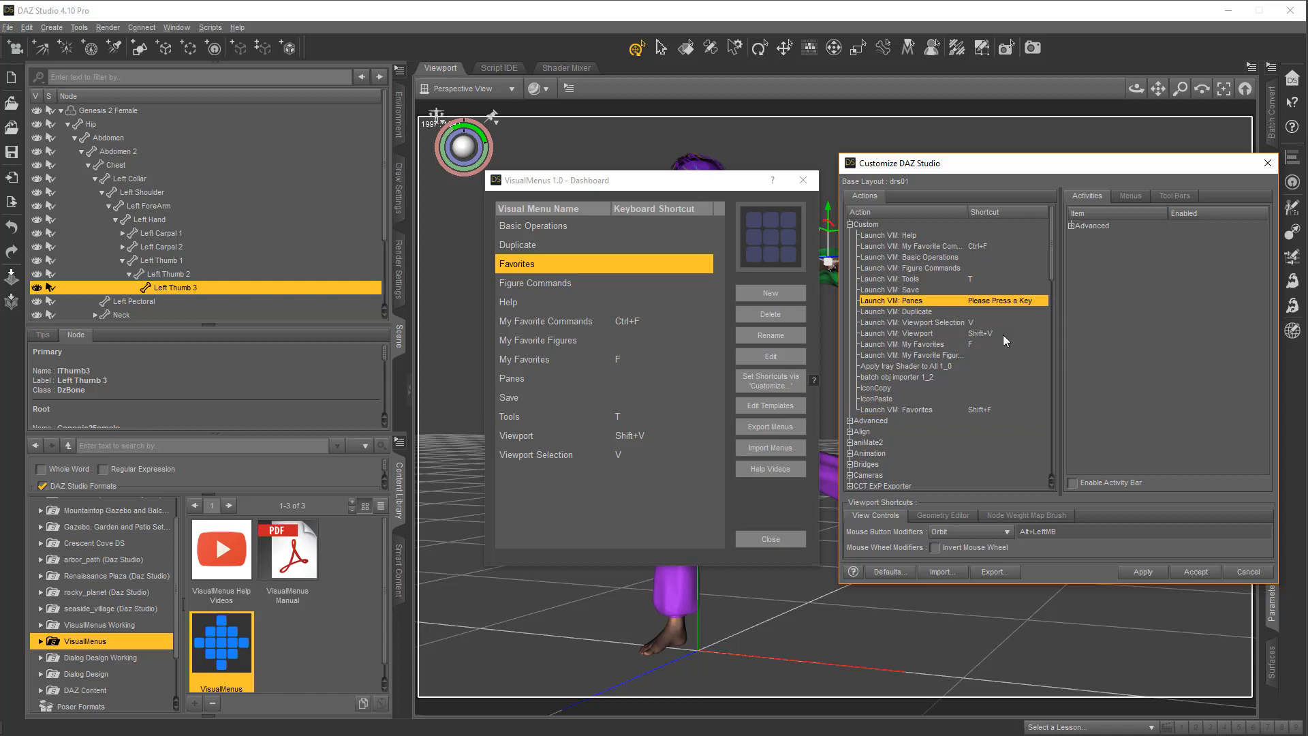
pyautogui.click(941, 289)
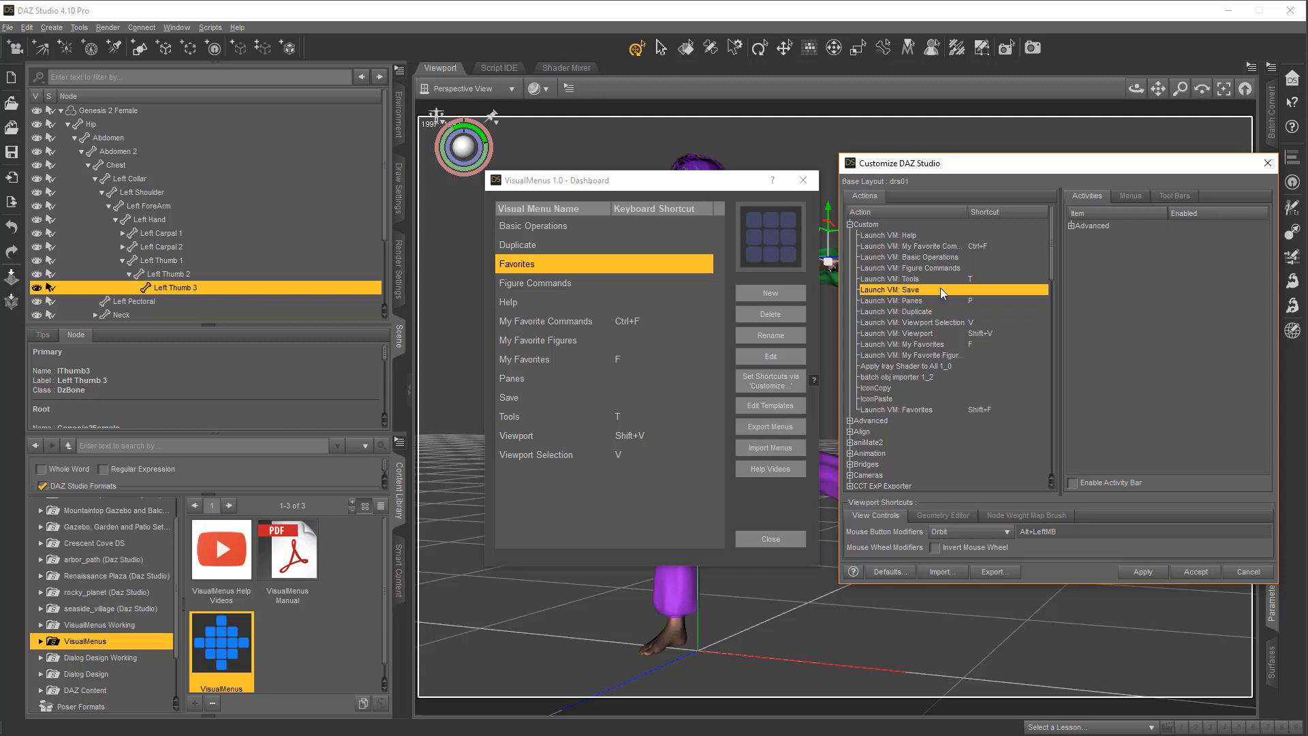
pyautogui.rightClick(988, 291)
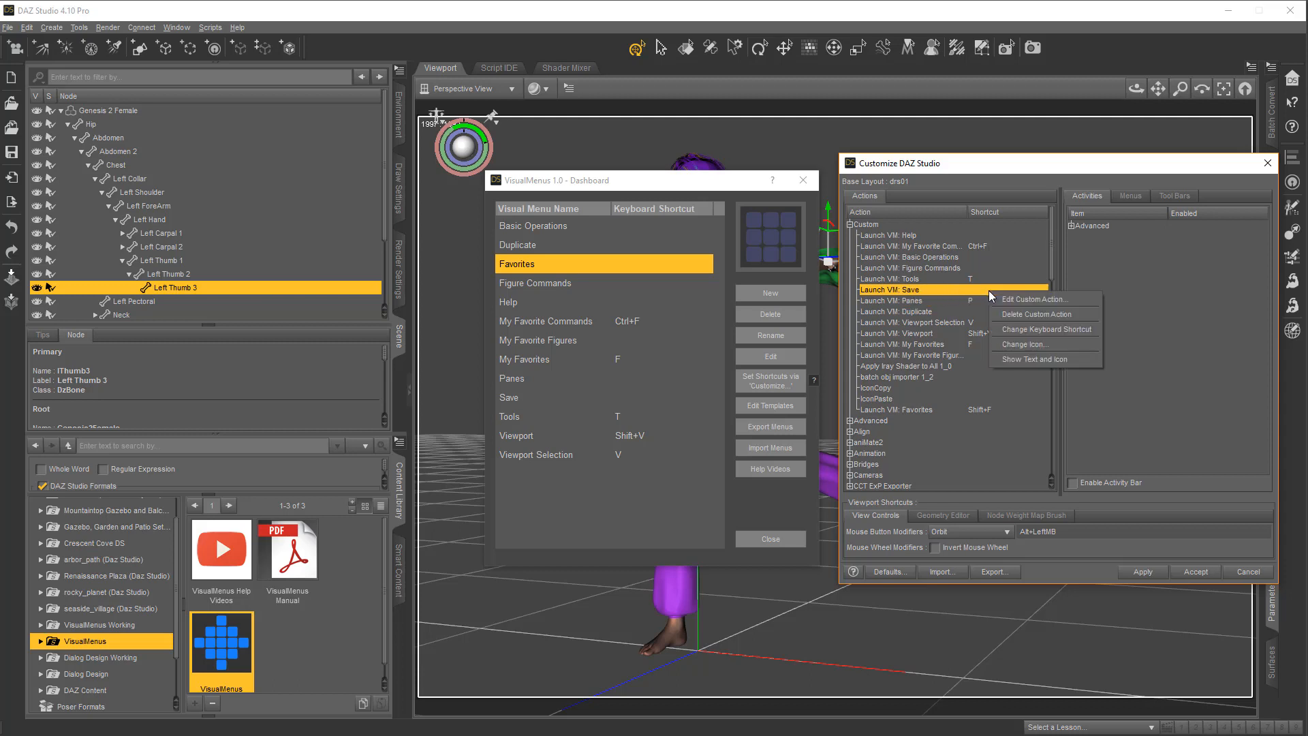
pyautogui.click(1047, 332)
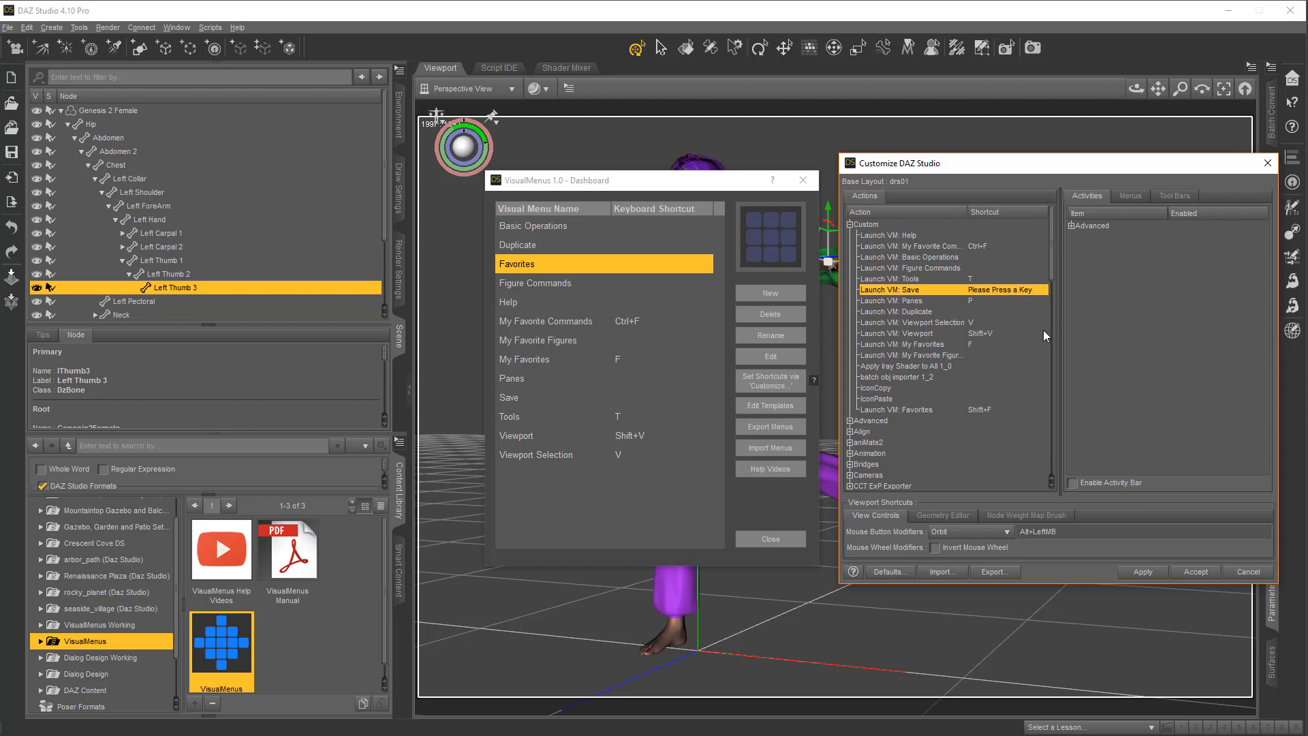
pyautogui.press('s')
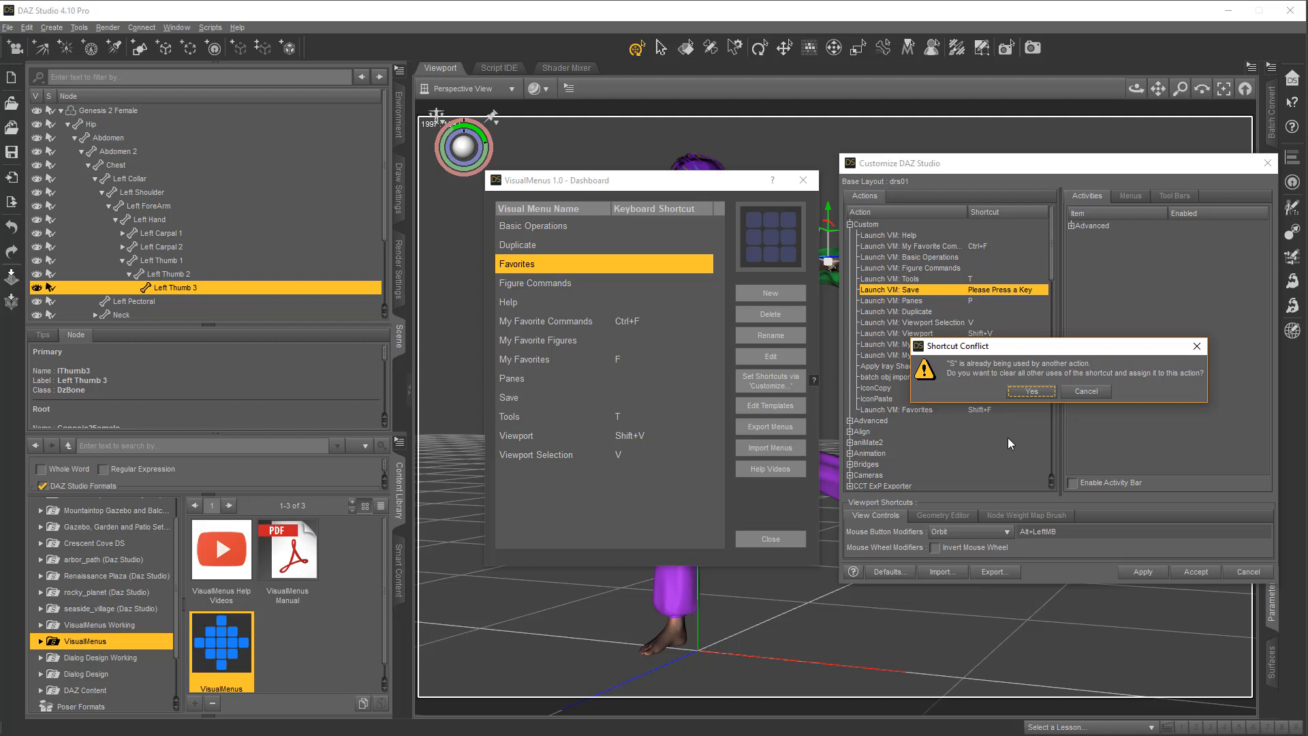
pyautogui.click(1032, 396)
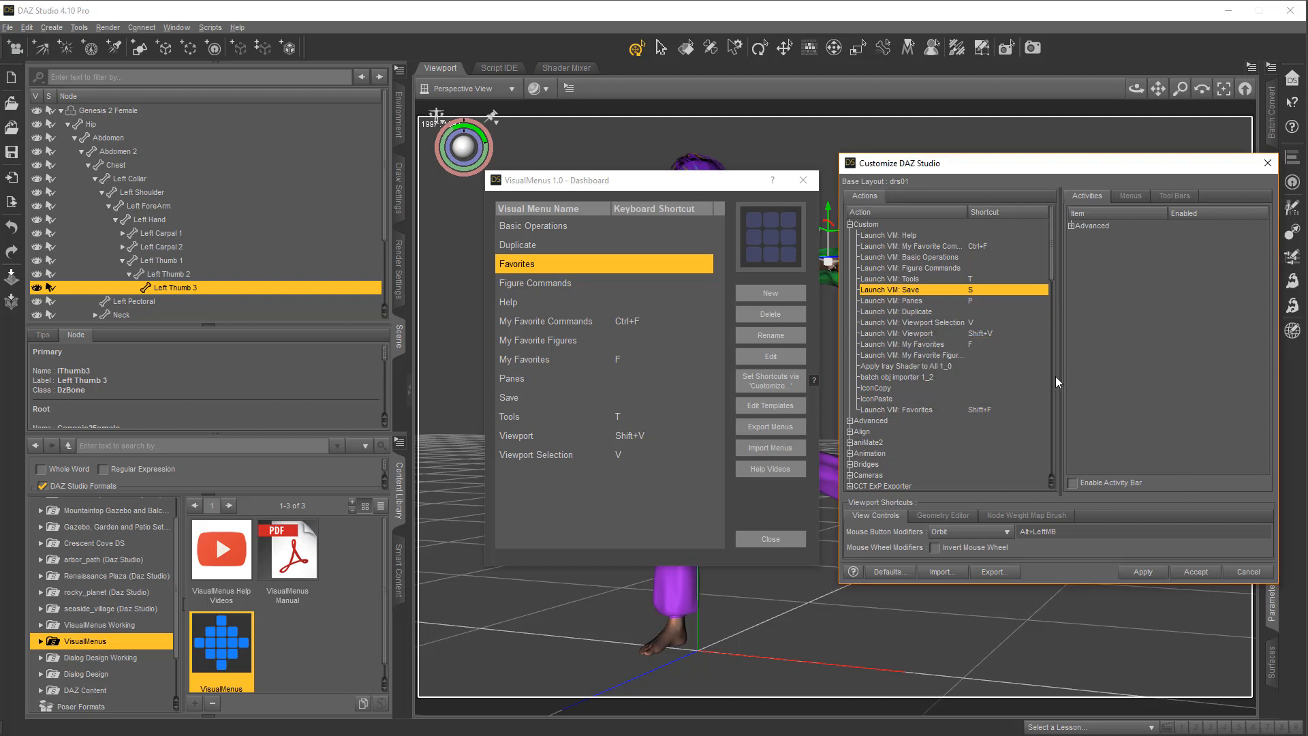
pyautogui.click(1196, 571)
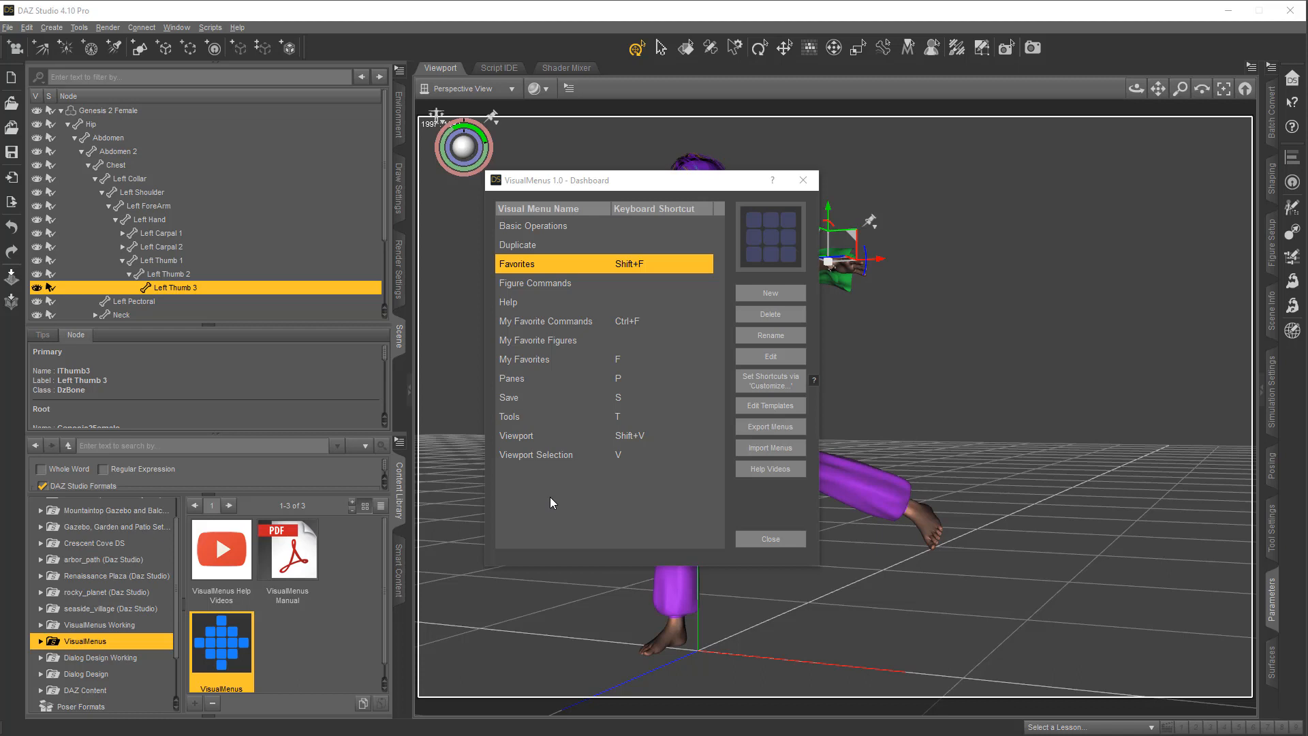
pyautogui.click(770, 539)
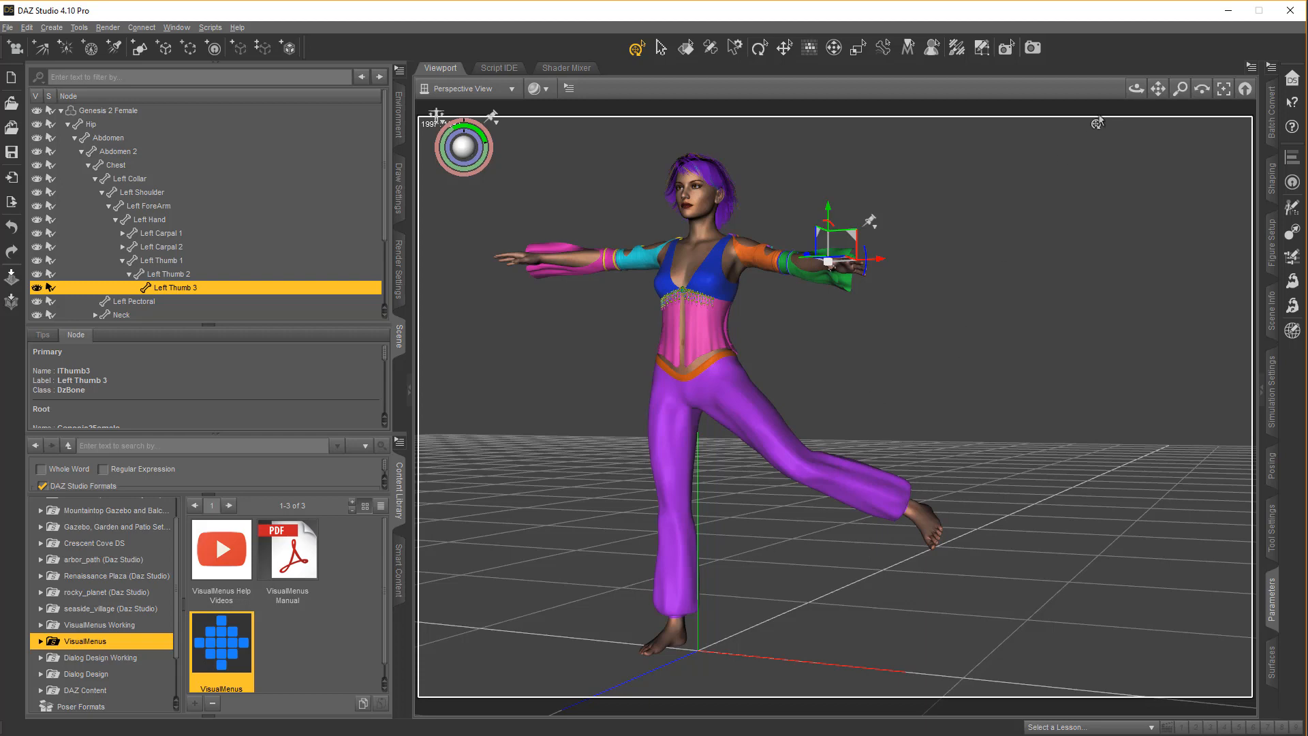
# Reset the figure's pose by running Zero Figure from the Favorites menu
pyautogui.moveTo(1136, 89)
pyautogui.mouseDown()
pyautogui.moveTo(1151, 89)
pyautogui.moveTo(1141, 86)
pyautogui.mouseUp()
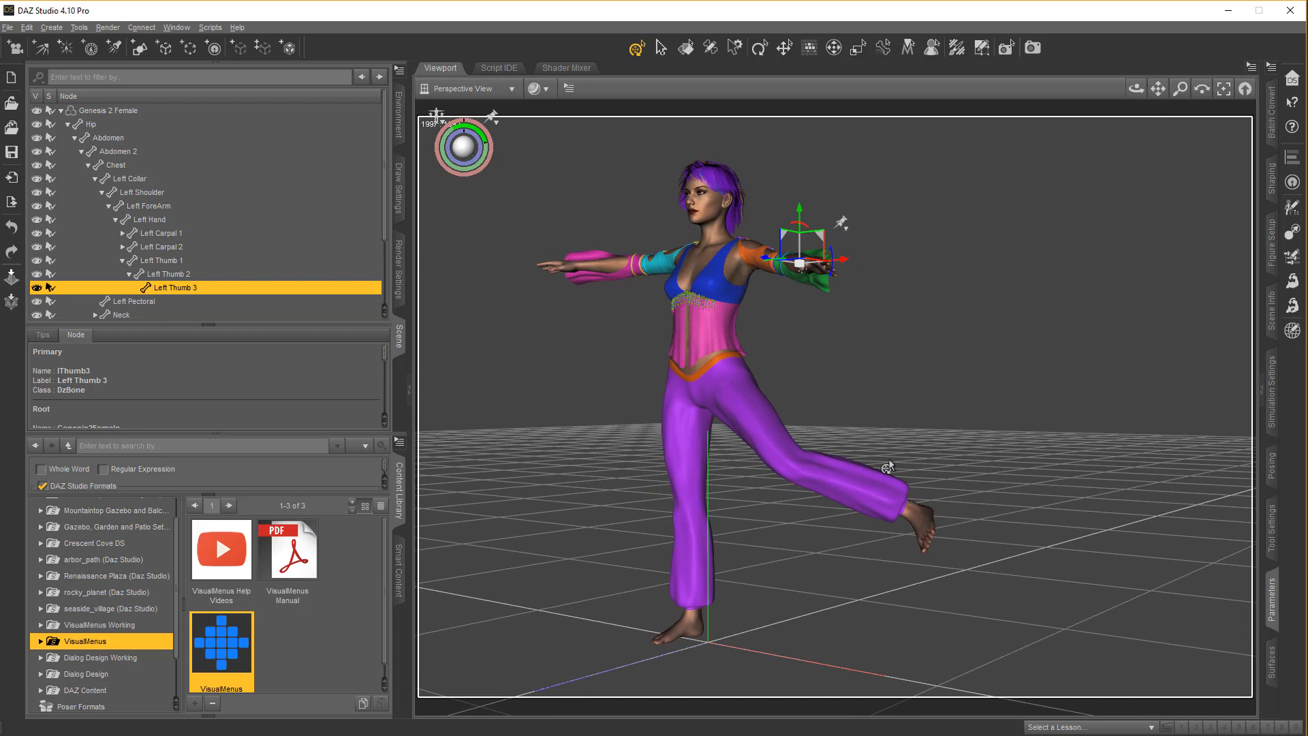
pyautogui.press('space')
pyautogui.click(551, 281)
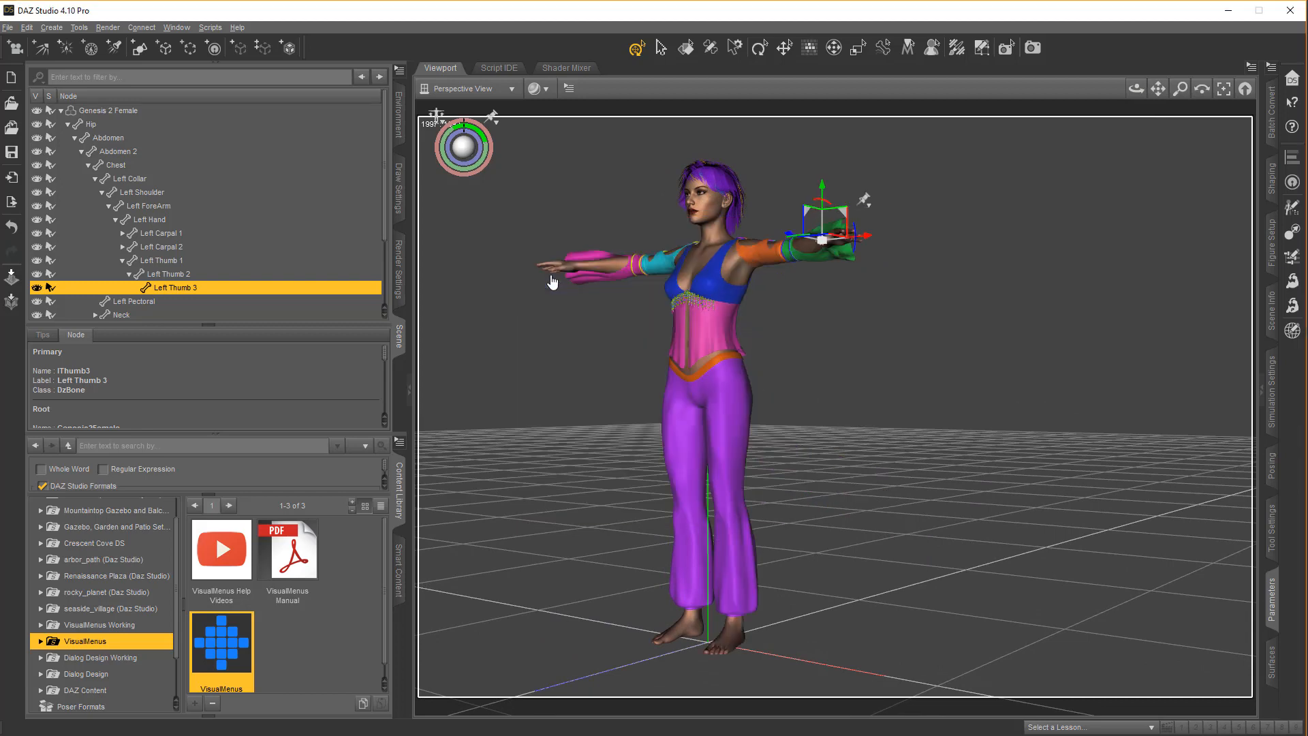
# Use the Favorites menu to apply Texture Shaded, switch the viewport to NVIDIA Iray and return it to Texture Shaded
pyautogui.press('space')
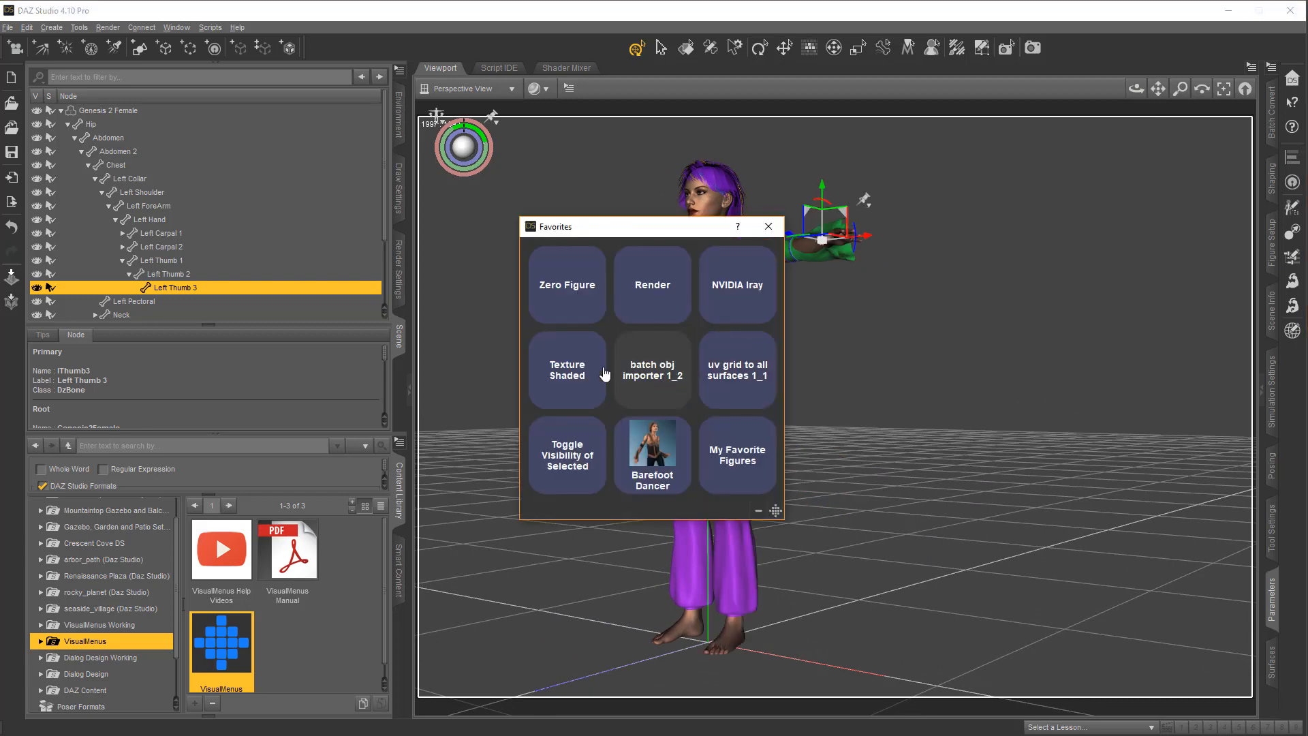
pyautogui.click(576, 371)
pyautogui.press('space')
pyautogui.click(737, 289)
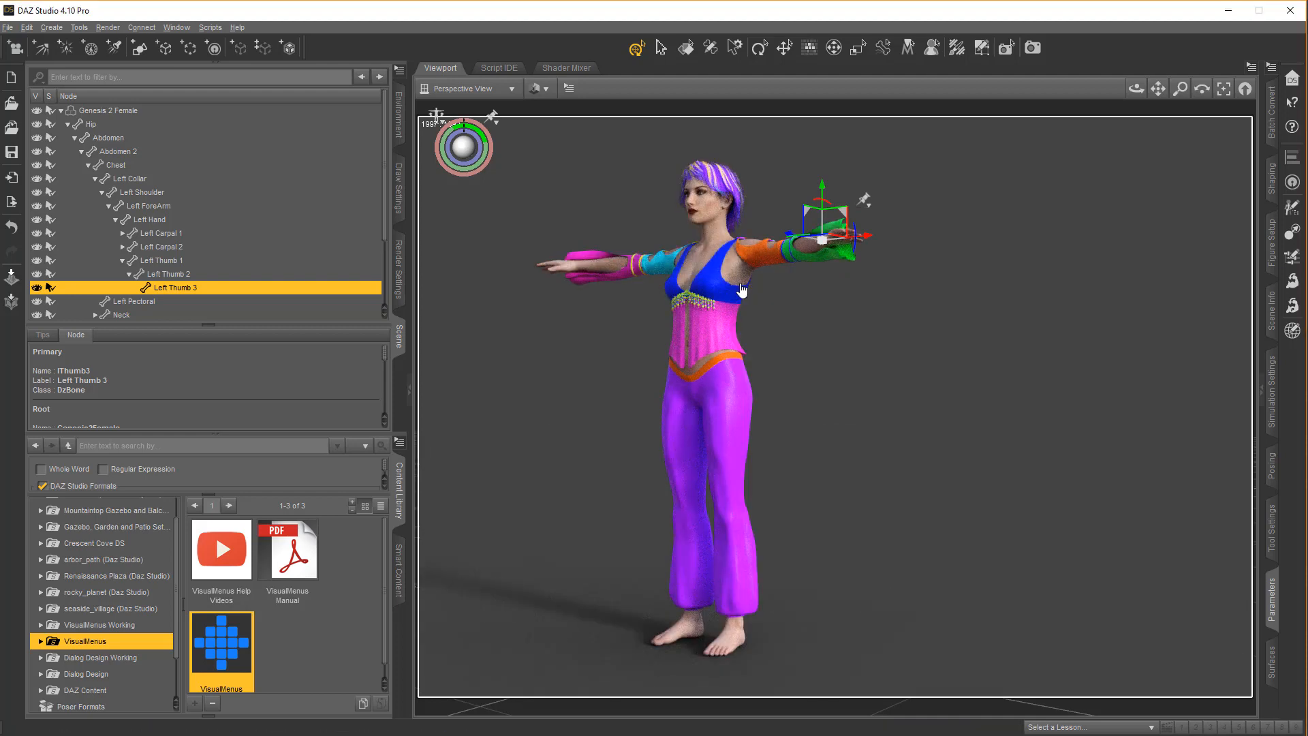
pyautogui.press('space')
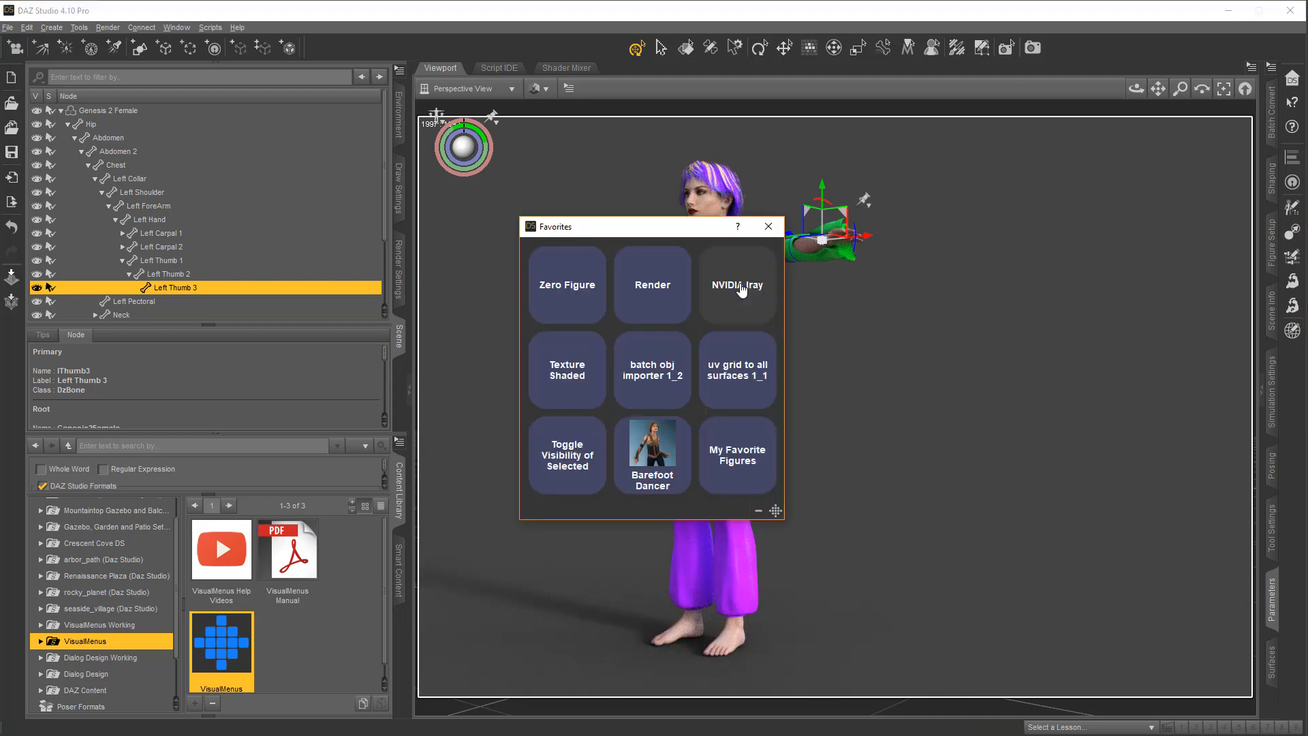
pyautogui.click(565, 379)
# Run uv grid to all surfaces 1_1 from the Favorites menu, and open and close its My Favorite Figures submenu
pyautogui.press('space')
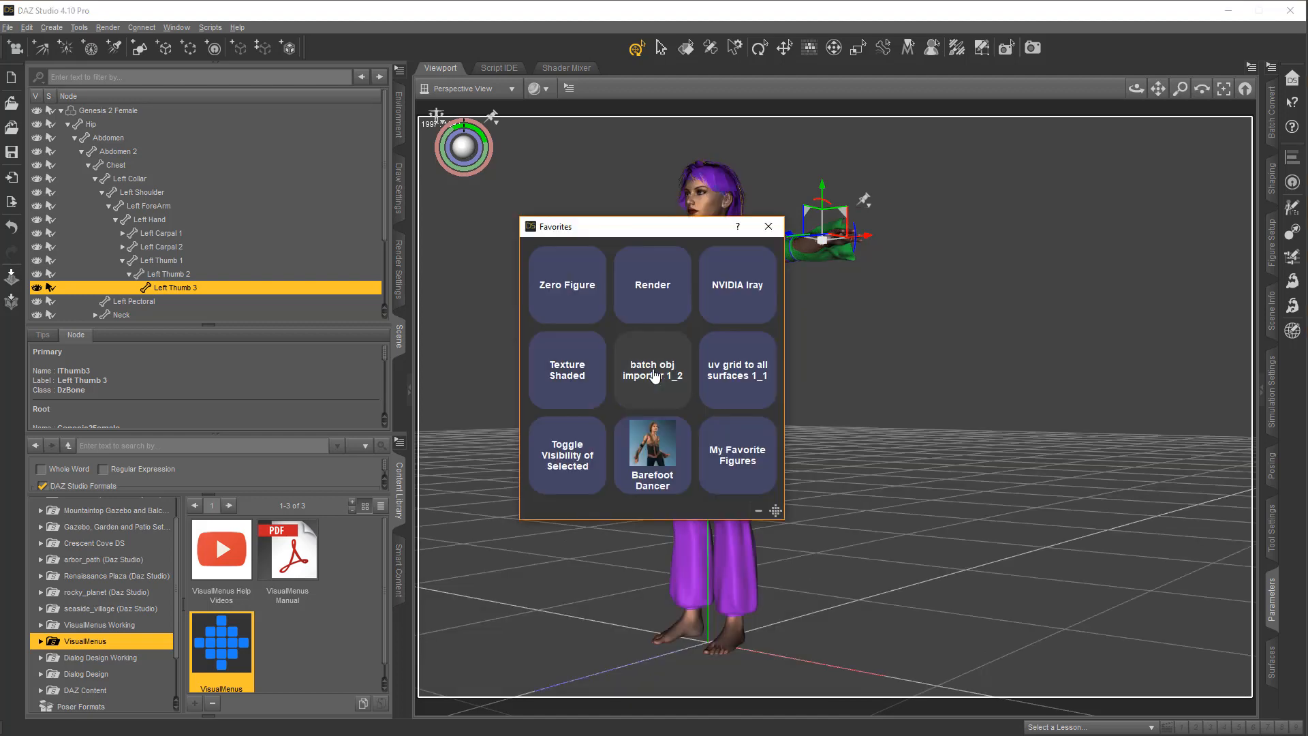
pyautogui.click(744, 379)
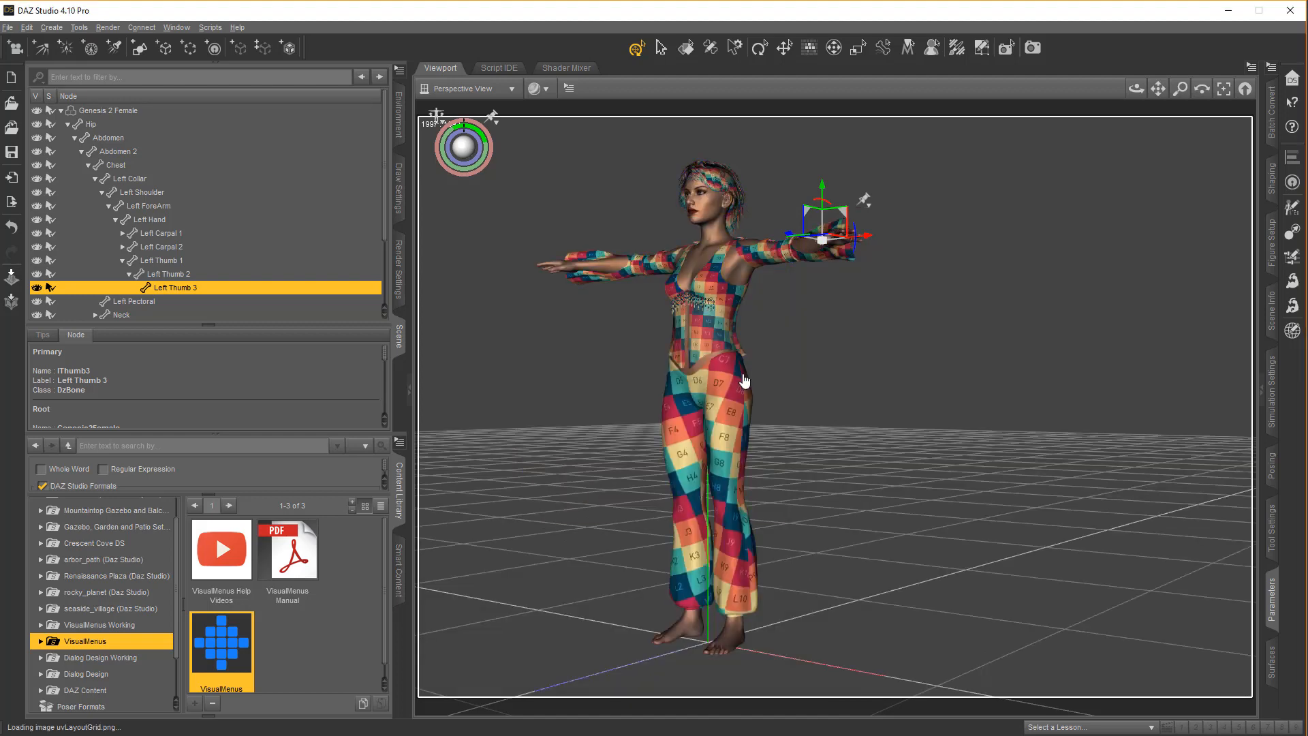
pyautogui.press('space')
pyautogui.click(751, 436)
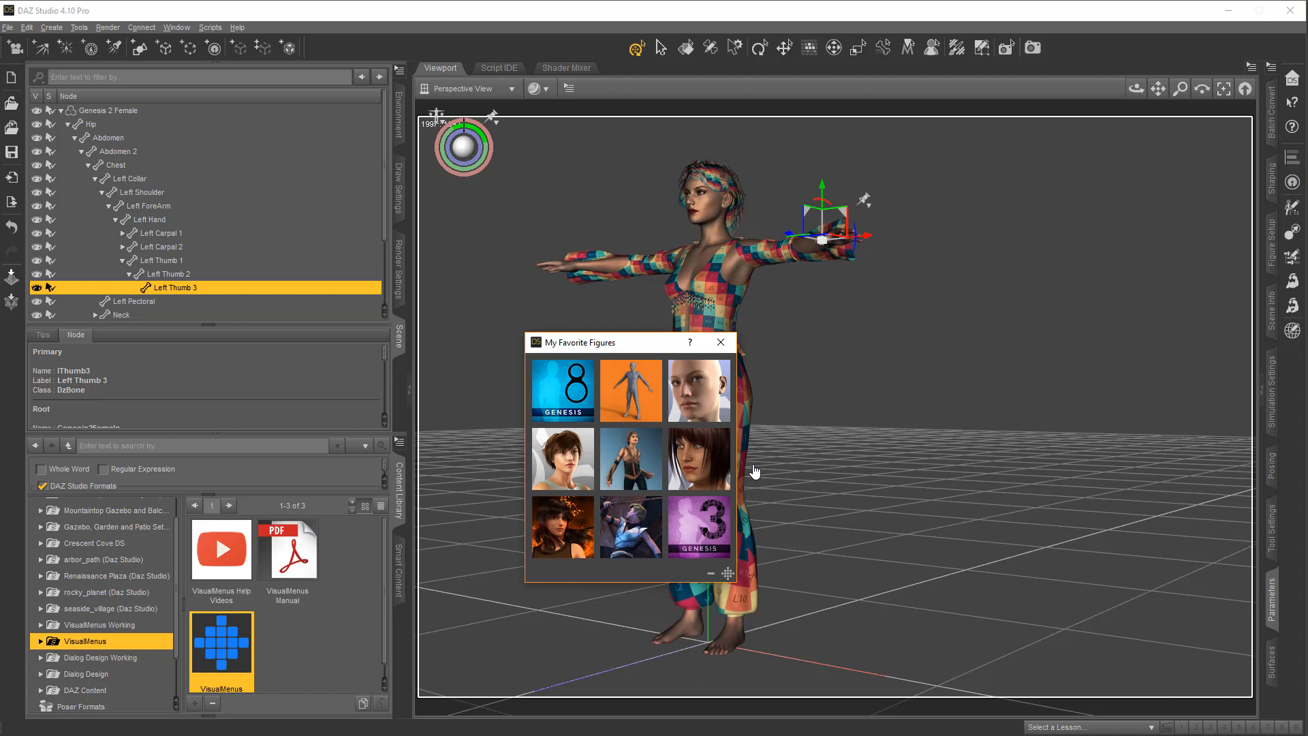
pyautogui.click(720, 342)
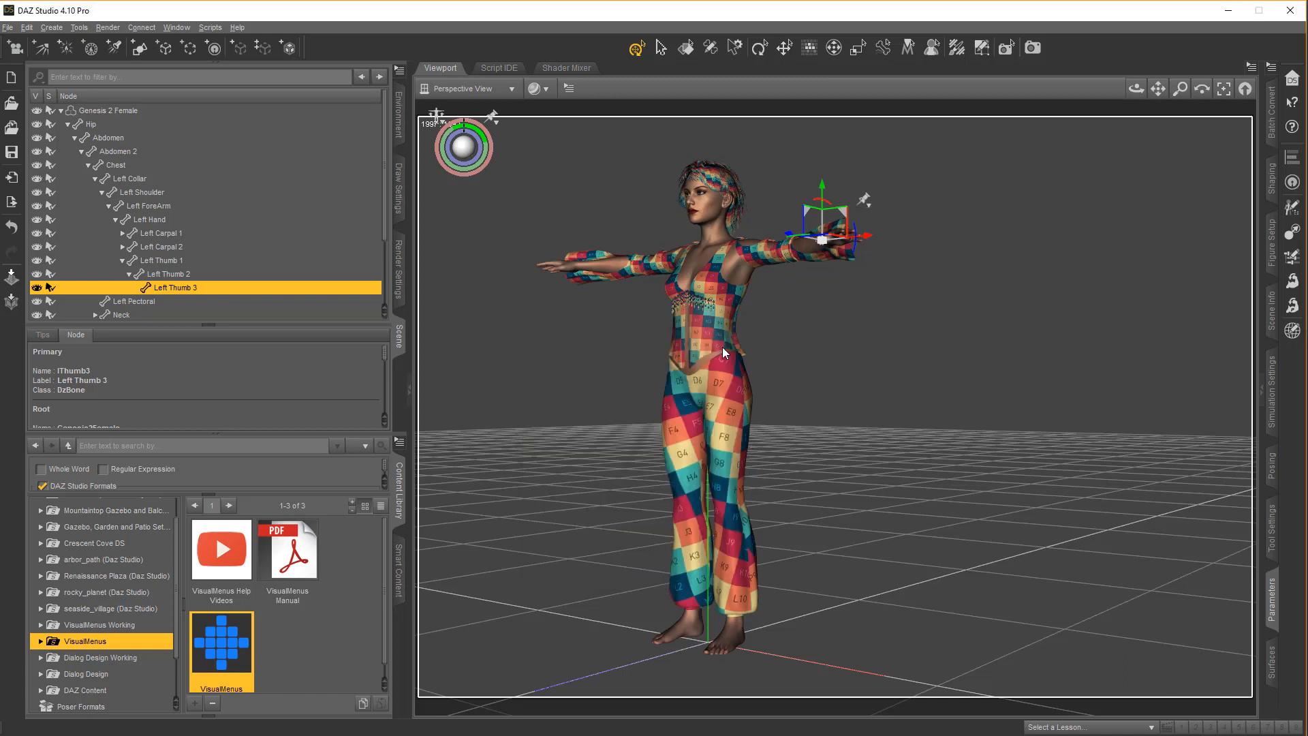